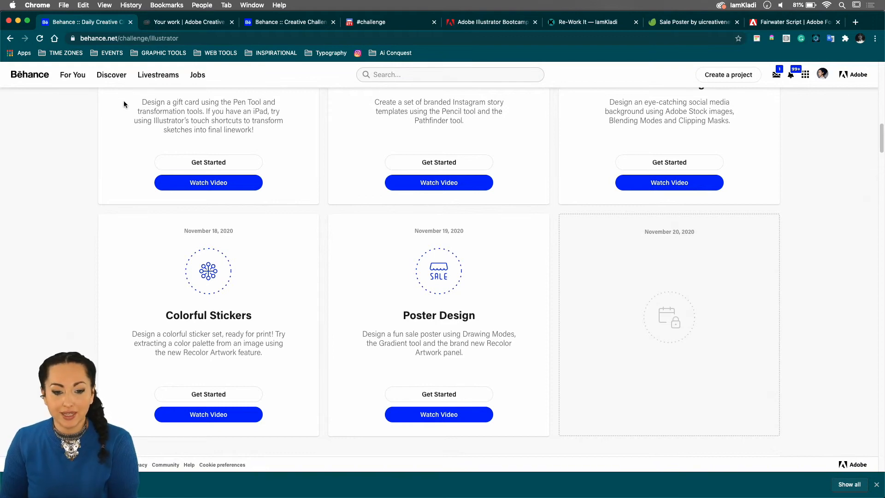
Step: Review the Illustrator Creative Challenge page, focusing on the Poster Design challenge, its starter file preview and the Next Steps section
{"action": "scroll", "coordinate": [131, 123], "scroll_direction": "up", "scroll_amount": 10}
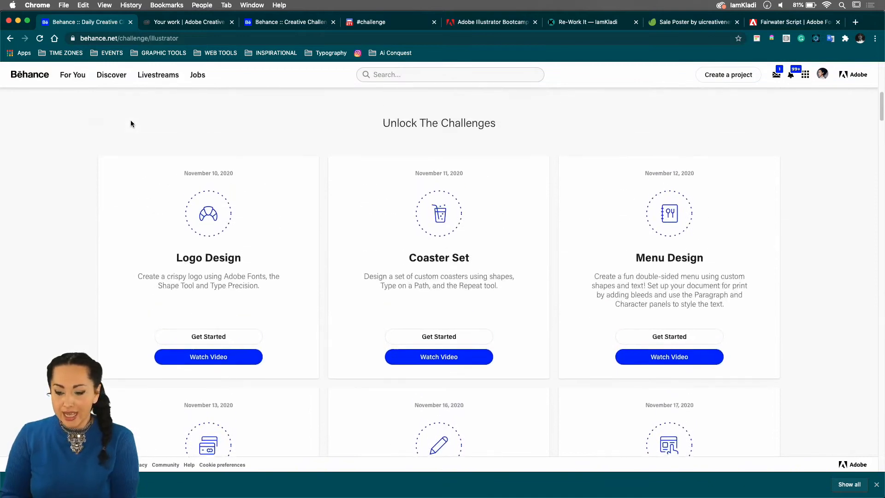
{"action": "scroll", "coordinate": [131, 124], "scroll_direction": "up", "scroll_amount": 8}
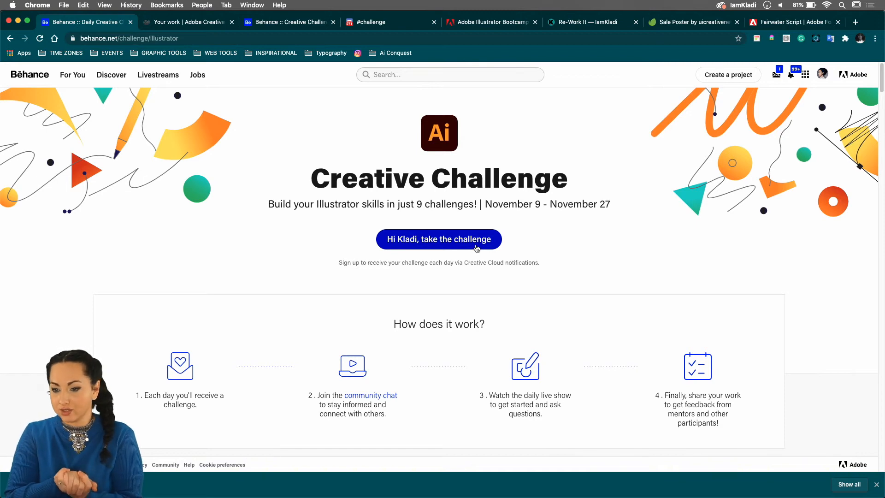
{"action": "scroll", "coordinate": [476, 248], "scroll_direction": "down", "scroll_amount": 7}
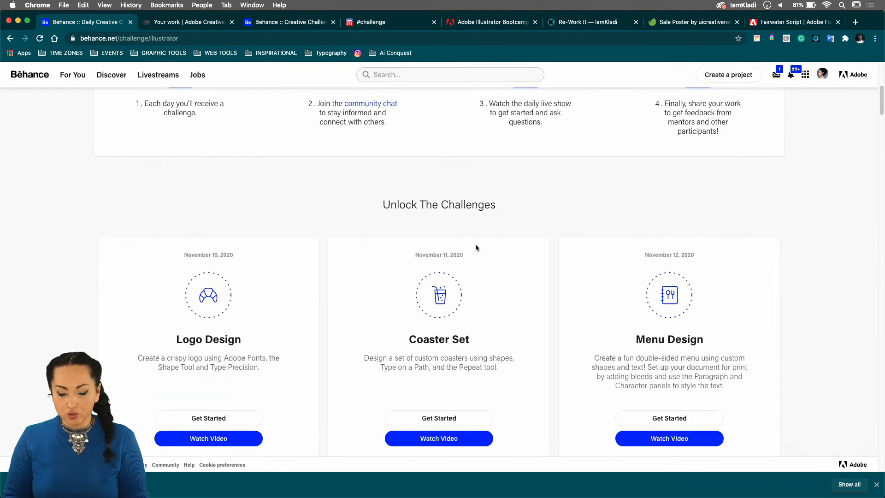
{"action": "scroll", "coordinate": [475, 244], "scroll_direction": "down", "scroll_amount": 10}
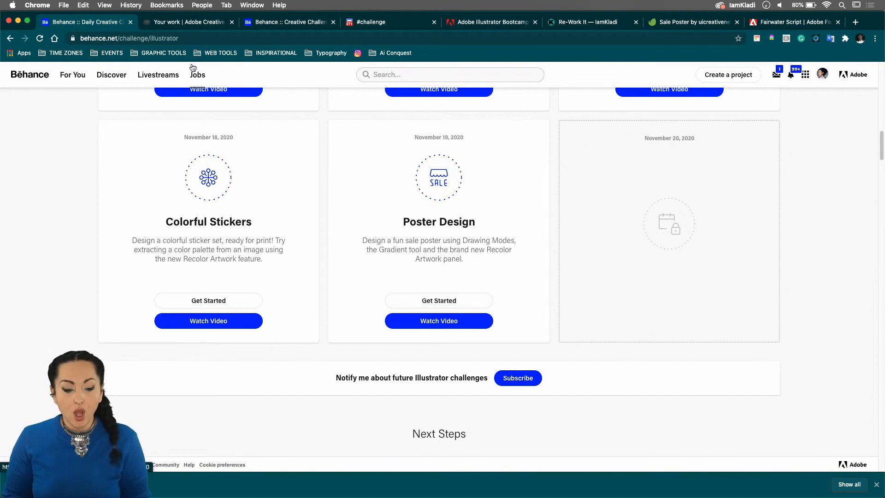
{"action": "left_click", "coordinate": [178, 25]}
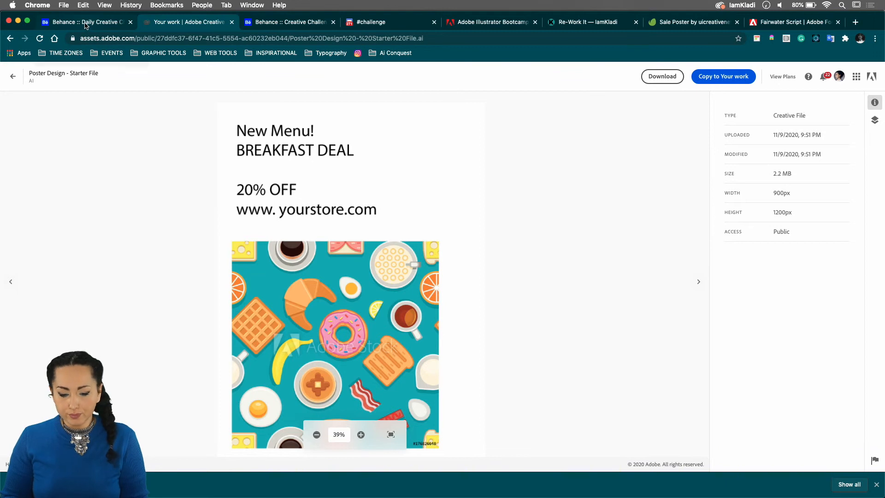
{"action": "left_click", "coordinate": [99, 22]}
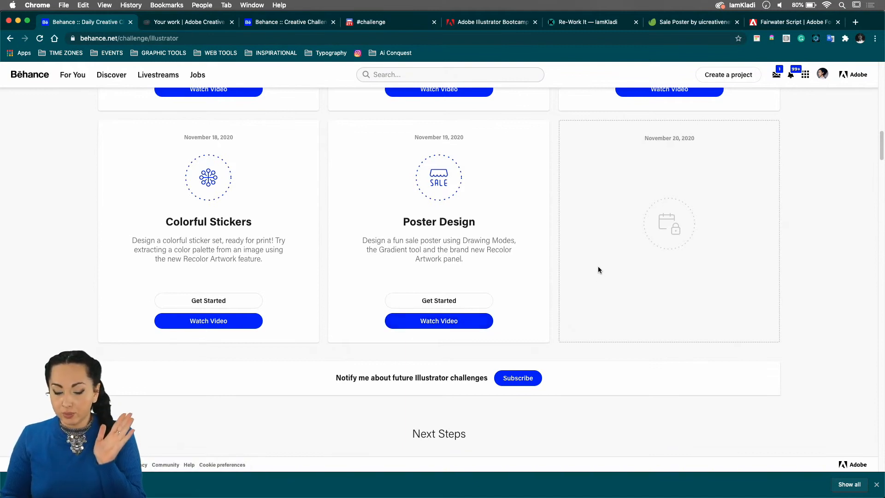
{"action": "scroll", "coordinate": [535, 316], "scroll_direction": "down", "scroll_amount": 5}
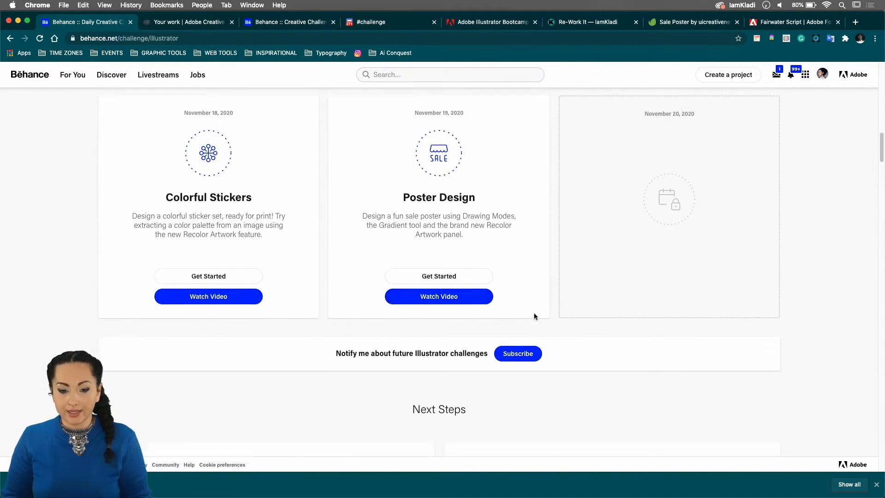
{"action": "scroll", "coordinate": [535, 317], "scroll_direction": "down", "scroll_amount": 2}
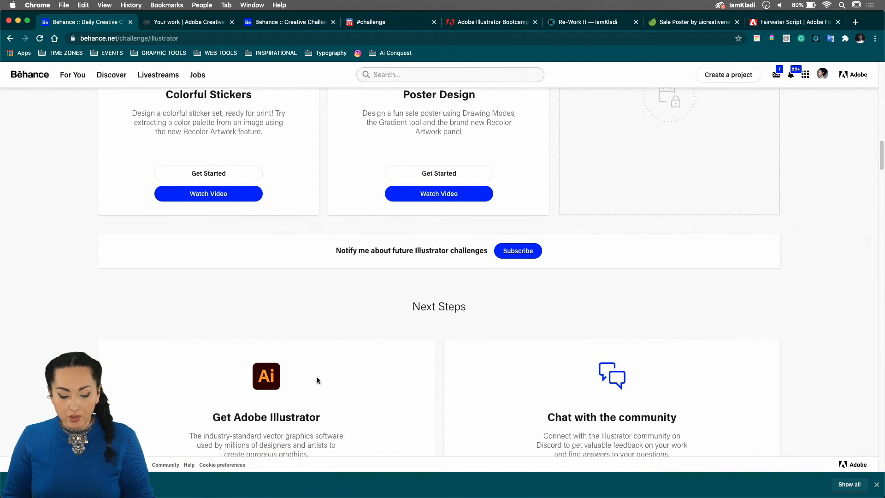
{"action": "scroll", "coordinate": [316, 378], "scroll_direction": "down", "scroll_amount": 6}
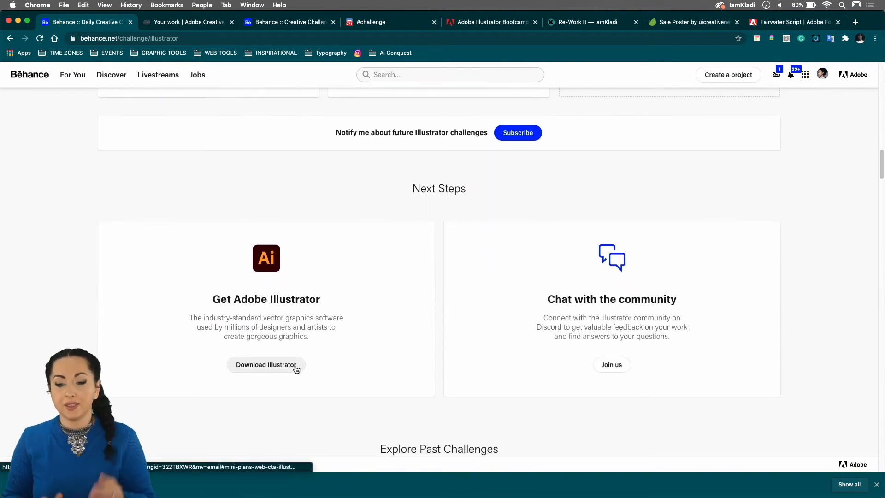
{"action": "scroll", "coordinate": [381, 316], "scroll_direction": "up", "scroll_amount": 10}
{"action": "scroll", "coordinate": [385, 311], "scroll_direction": "up", "scroll_amount": 4}
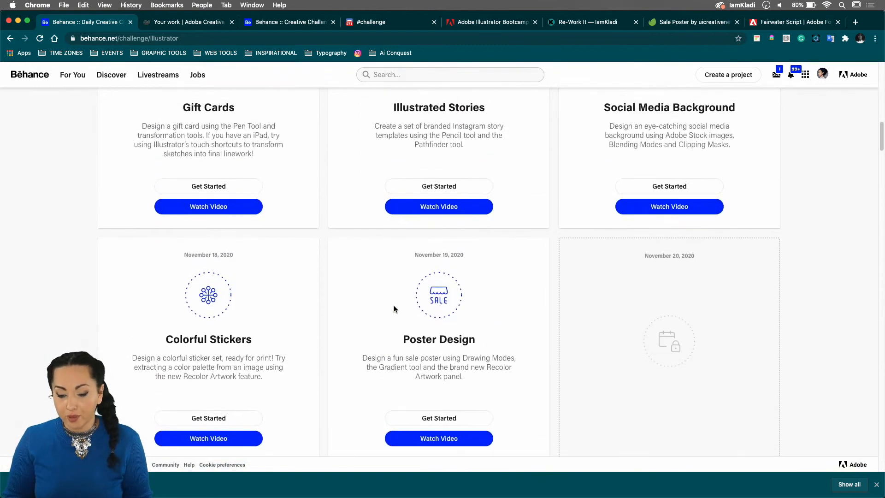
{"action": "scroll", "coordinate": [513, 294], "scroll_direction": "down", "scroll_amount": 3}
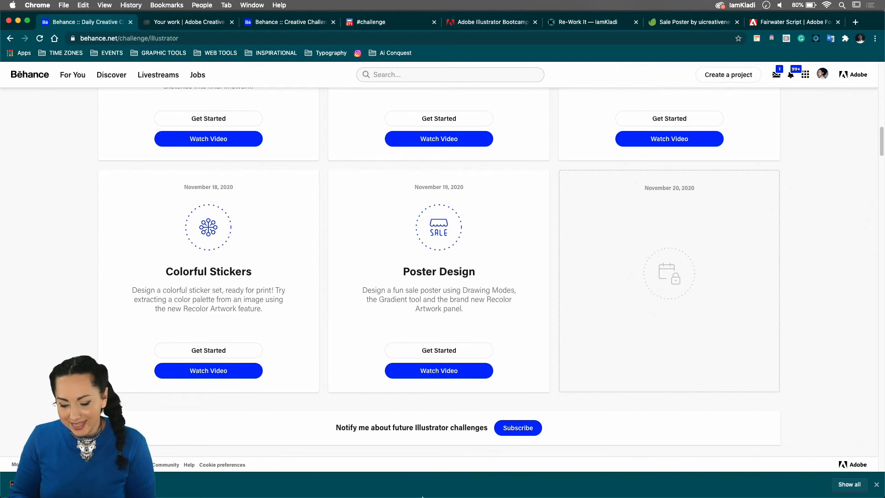
Step: Switch to Illustrator, bring the starter file's breakfast deal artboard into view and close the floating Appearance panel
{"action": "left_click", "coordinate": [403, 488]}
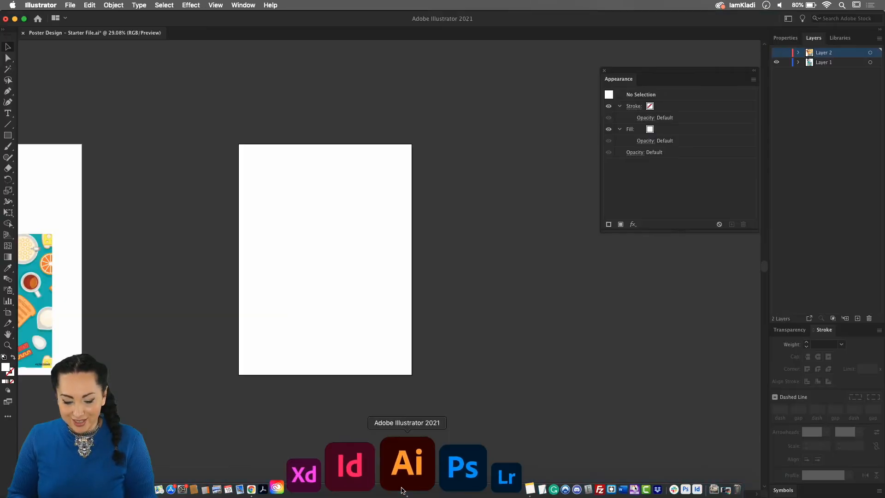
{"action": "scroll", "coordinate": [520, 297], "scroll_direction": "left", "scroll_amount": 8}
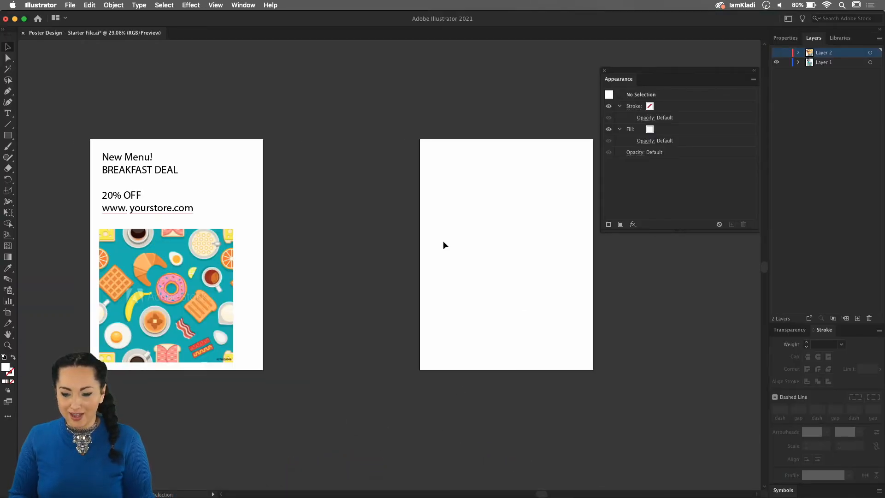
{"action": "scroll", "coordinate": [443, 241], "scroll_direction": "up", "scroll_amount": 2}
{"action": "scroll", "coordinate": [443, 240], "scroll_direction": "left", "scroll_amount": 8}
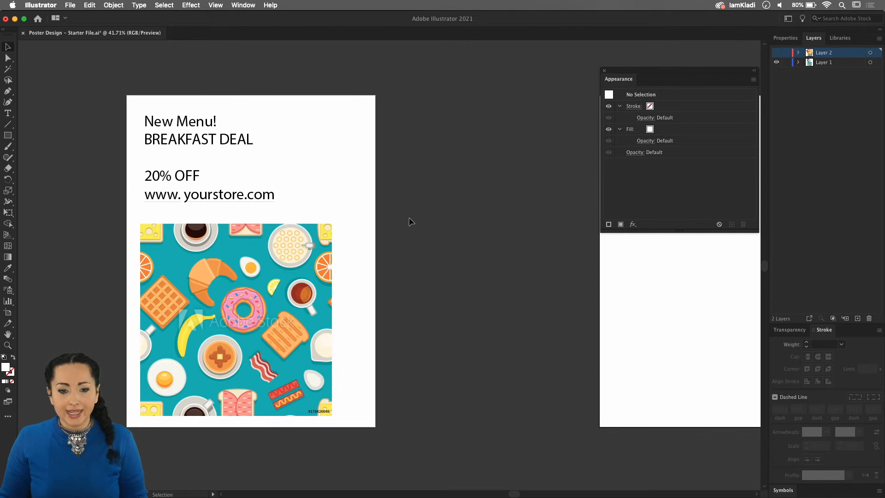
{"action": "left_click", "coordinate": [605, 72]}
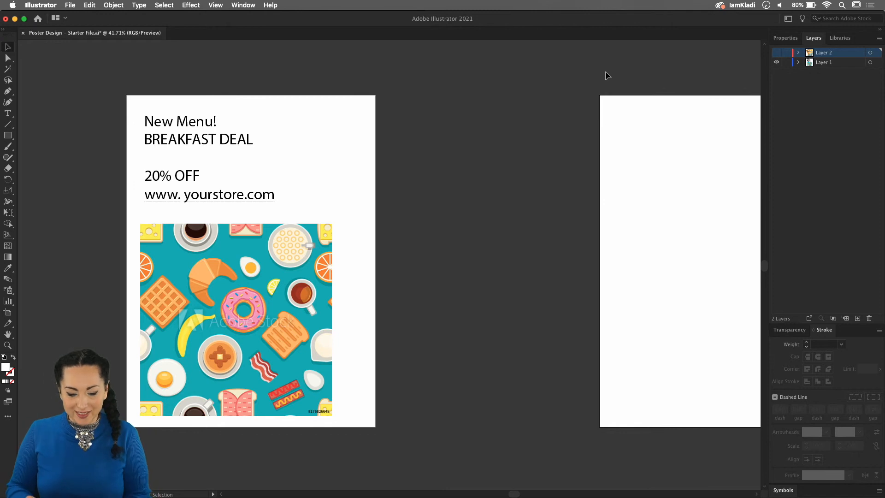
{"action": "left_click", "coordinate": [271, 290]}
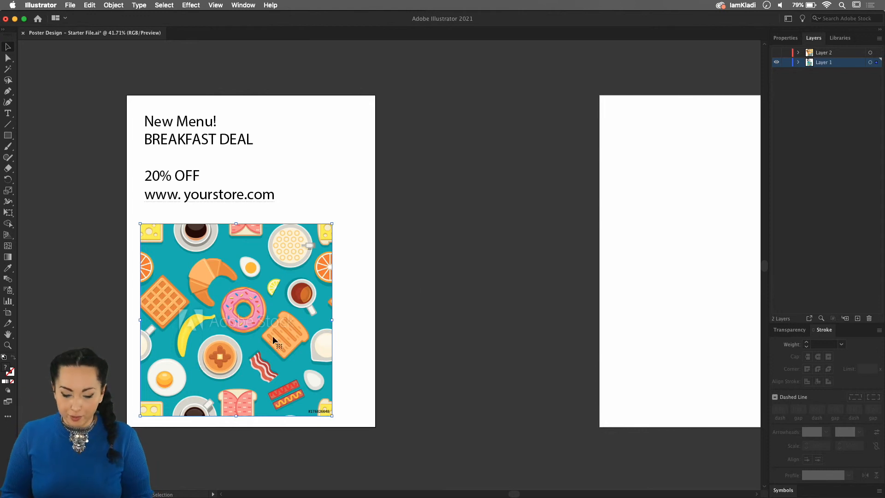
{"action": "mouse_move", "coordinate": [431, 278]}
{"action": "left_mouse_down"}
{"action": "mouse_move", "coordinate": [405, 255]}
{"action": "mouse_move", "coordinate": [437, 283]}
{"action": "left_mouse_up"}
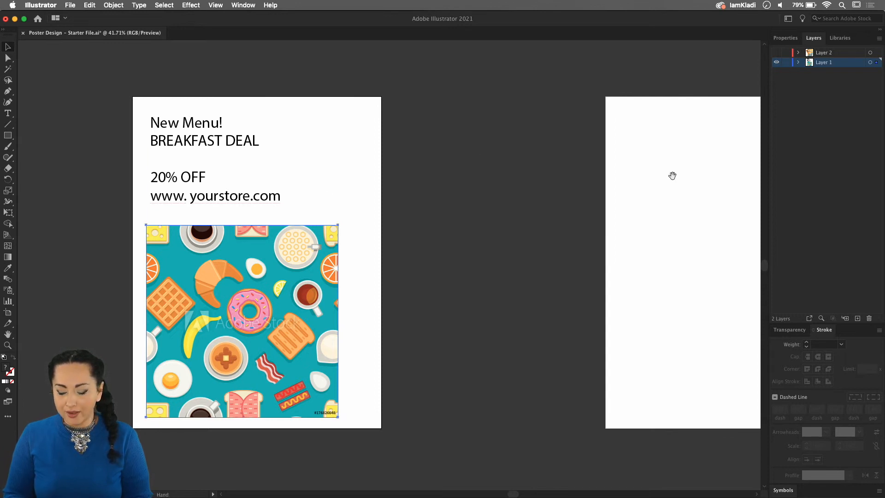
{"action": "left_click_drag", "start_coordinate": [672, 173], "coordinate": [660, 199]}
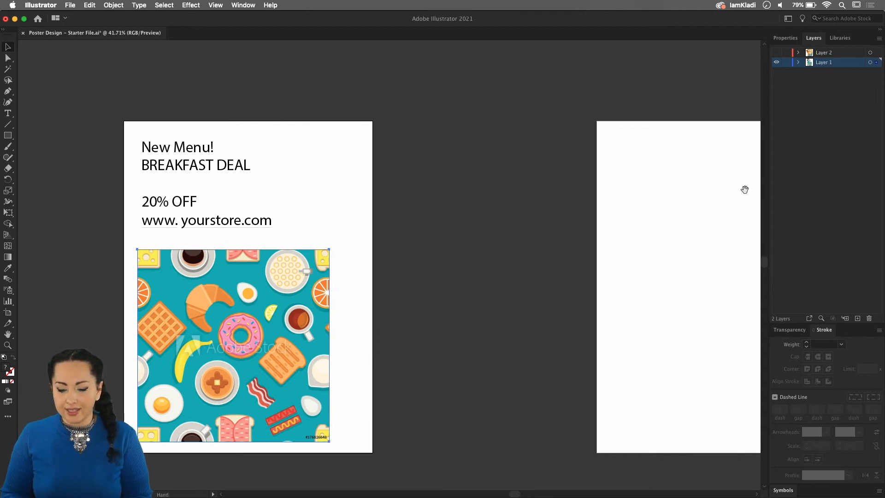
{"action": "left_click_drag", "start_coordinate": [742, 189], "coordinate": [719, 152]}
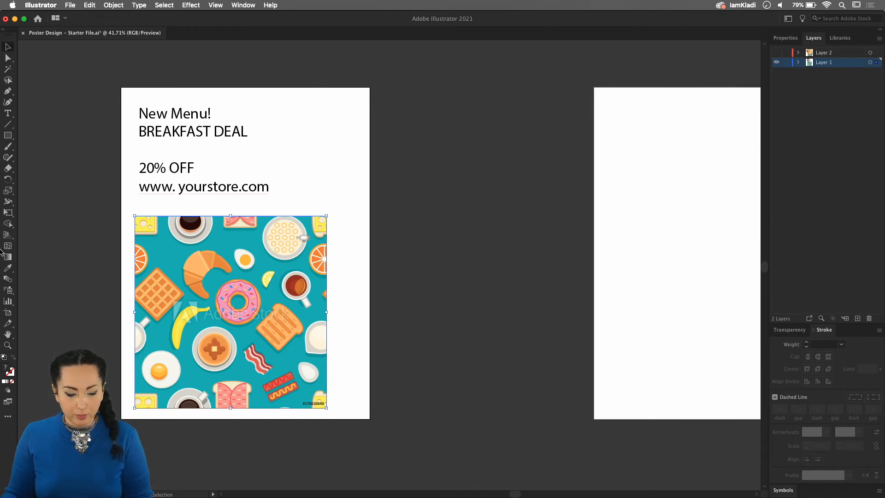
Step: Duplicate the breakfast deal artboard with its artwork using the Artboard tool and place the copy below the original
{"action": "left_click", "coordinate": [8, 313]}
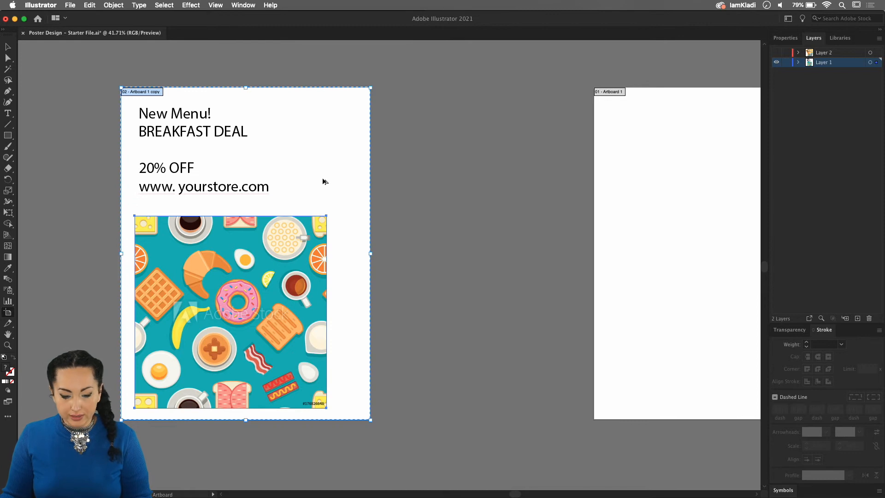
{"action": "left_click_drag", "start_coordinate": [322, 180], "coordinate": [597, 269]}
{"action": "scroll", "coordinate": [563, 140], "scroll_direction": "down", "scroll_amount": 5}
{"action": "left_click_drag", "start_coordinate": [512, 203], "coordinate": [269, 330]}
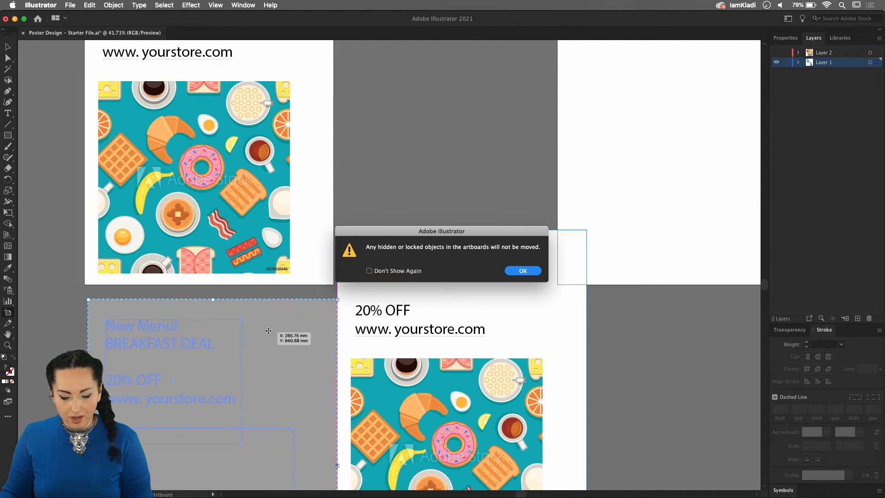
{"action": "left_click", "coordinate": [523, 272]}
{"action": "scroll", "coordinate": [521, 287], "scroll_direction": "down", "scroll_amount": 3}
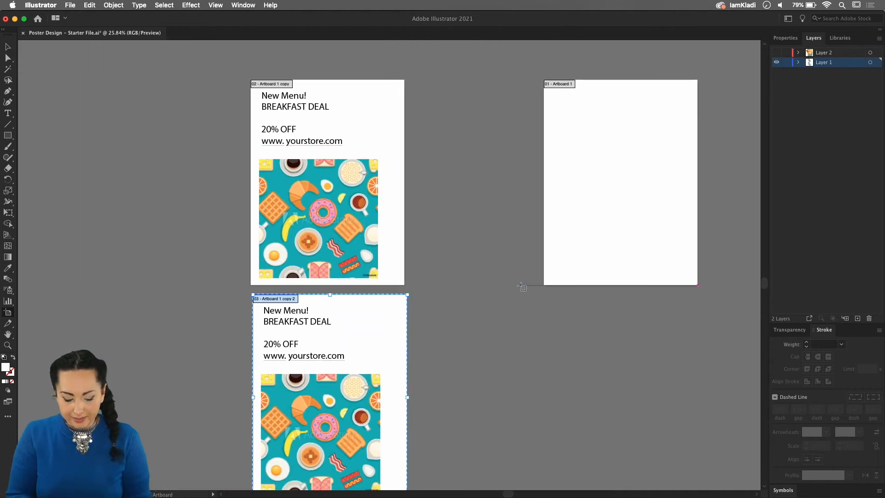
Step: Undo the duplication and placement of the breakfast deal artboard
{"action": "key", "text": "super+z"}
{"action": "key", "text": "super+z"}
{"action": "key", "text": "super+z"}
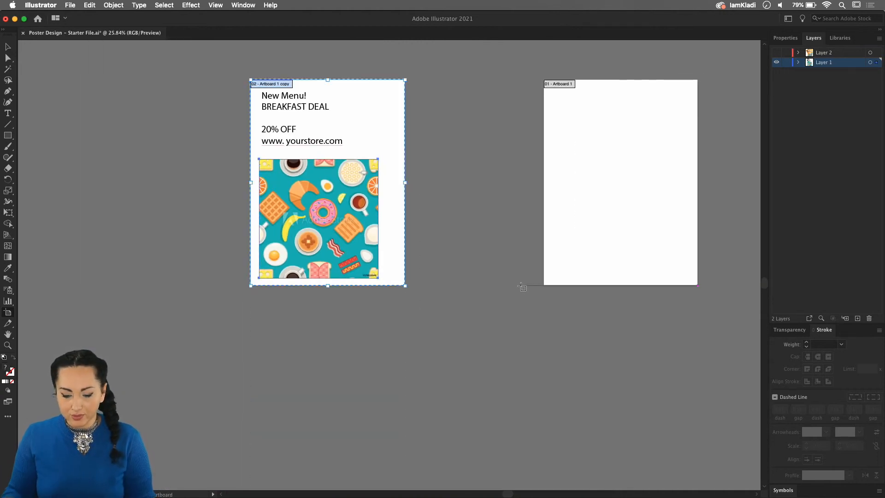
Step: Duplicate the breakfast deal artboard with its artwork twice, lining up the copies in a row to the left of the original
{"action": "left_click_drag", "start_coordinate": [452, 241], "coordinate": [543, 251]}
{"action": "left_click_drag", "start_coordinate": [476, 151], "coordinate": [231, 157]}
{"action": "scroll", "coordinate": [399, 150], "scroll_direction": "left", "scroll_amount": 5}
{"action": "left_click_drag", "start_coordinate": [399, 150], "coordinate": [219, 150]}
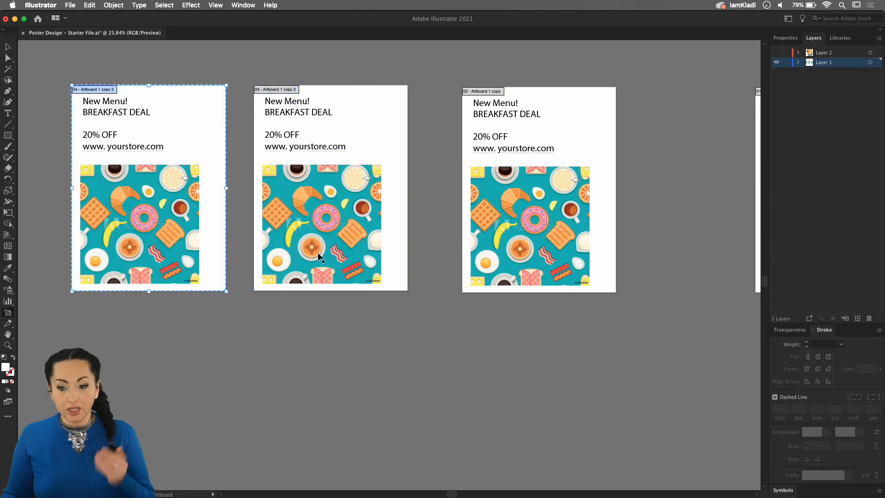
Step: Draw a blank artboard about 777 mm by 389 mm below the posters and try portrait orientation in its Artboard Options
{"action": "mouse_move", "coordinate": [304, 320]}
{"action": "left_mouse_down"}
{"action": "mouse_move", "coordinate": [474, 395]}
{"action": "mouse_move", "coordinate": [567, 451]}
{"action": "left_mouse_up"}
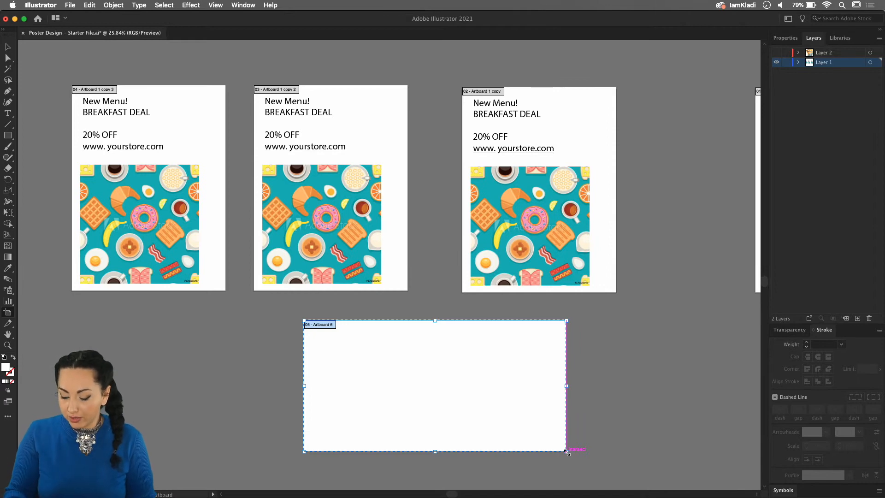
{"action": "double_click", "coordinate": [567, 452]}
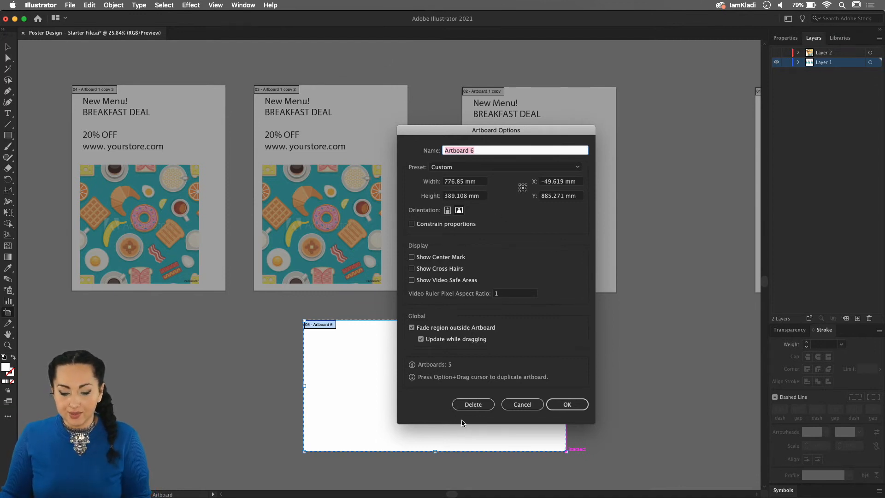
{"action": "left_click", "coordinate": [447, 210]}
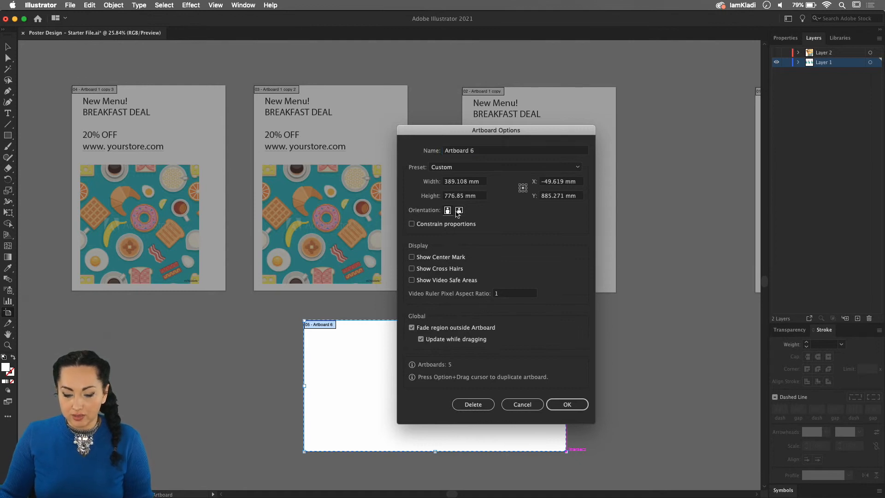
{"action": "left_click", "coordinate": [566, 403]}
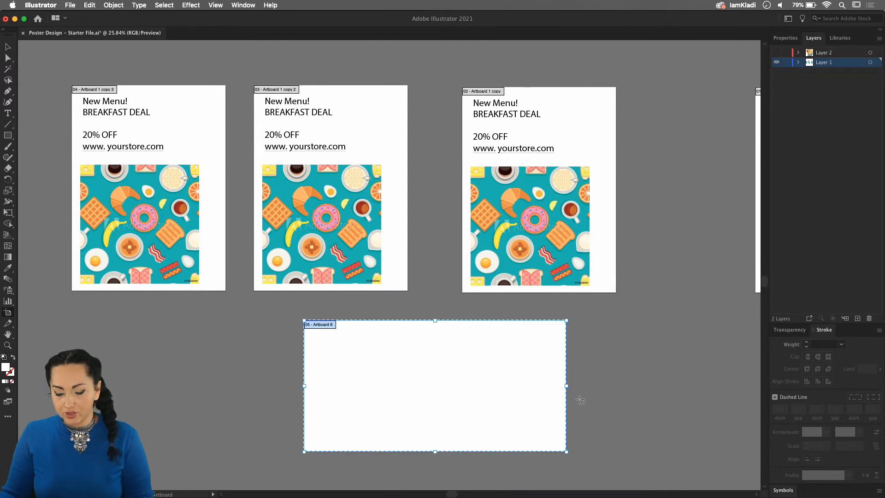
Step: Delete the blank artboard and the two duplicated breakfast deal artboards
{"action": "key", "text": "Delete"}
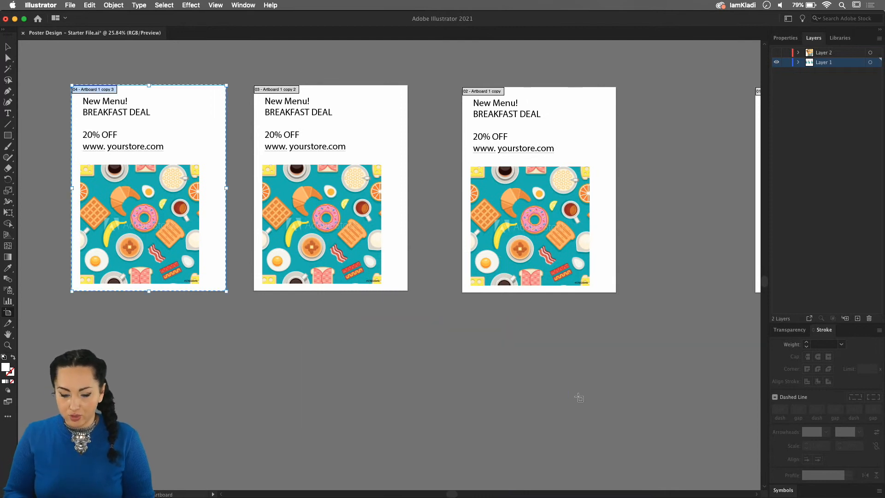
{"action": "left_click", "coordinate": [362, 114]}
{"action": "key", "text": "Delete"}
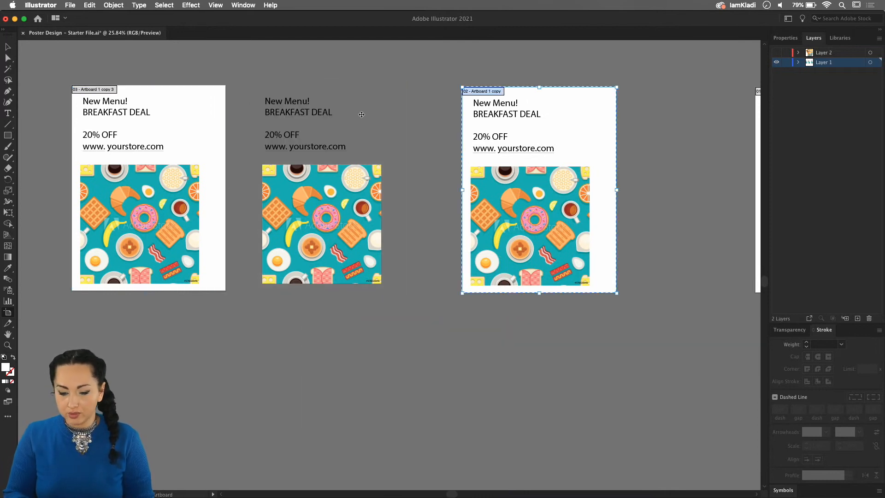
{"action": "left_click", "coordinate": [197, 104]}
{"action": "key", "text": "Delete"}
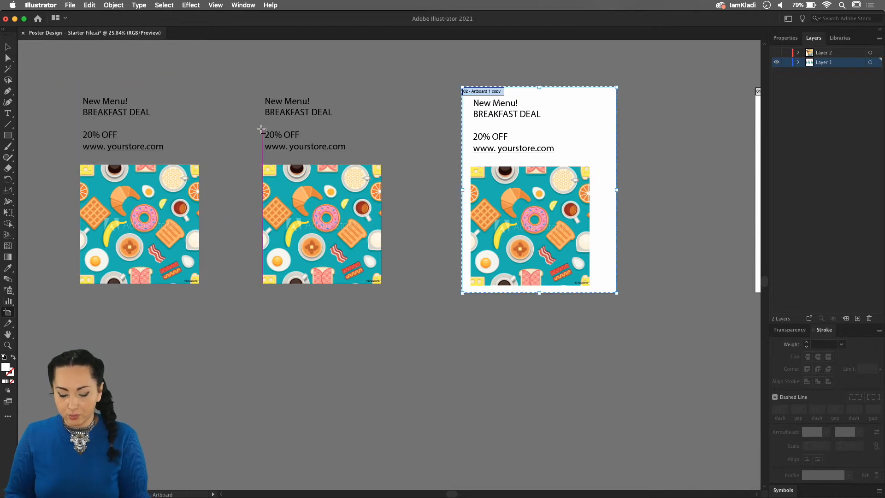
Step: Delete the leftover text and pattern images of the two removed artboard copies
{"action": "key", "text": "v"}
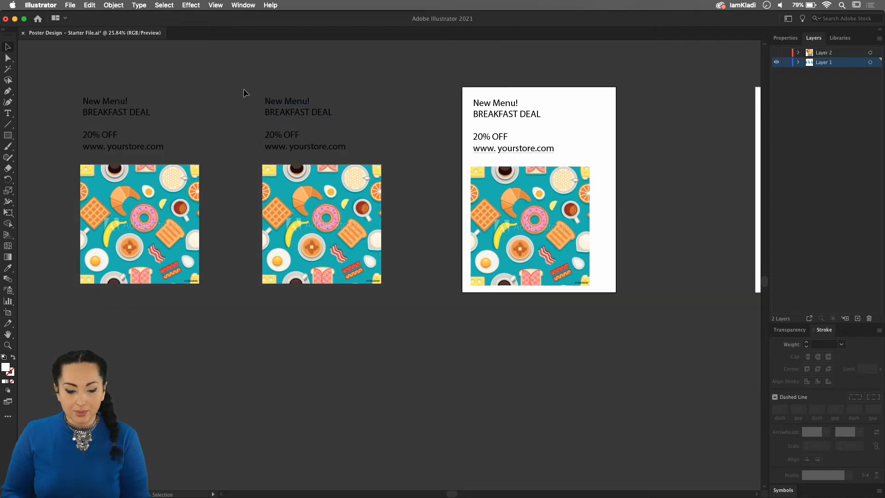
{"action": "left_click_drag", "start_coordinate": [77, 80], "coordinate": [368, 231]}
{"action": "key", "text": "Delete"}
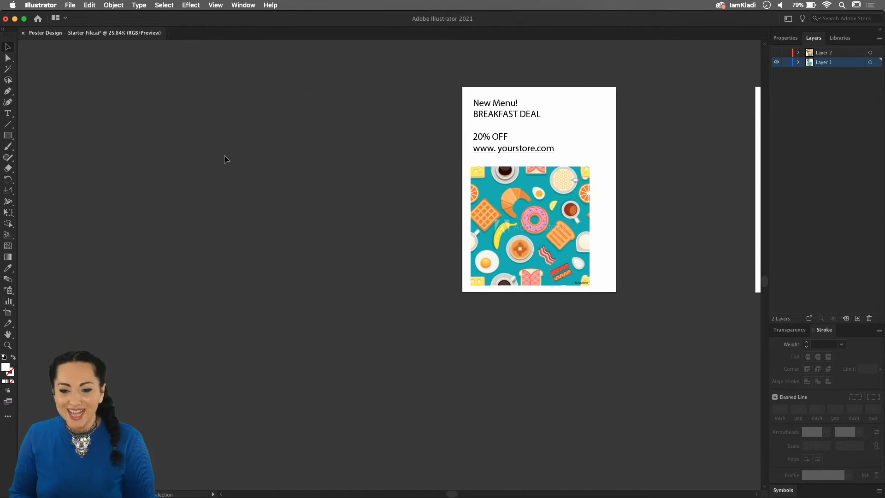
{"action": "scroll", "coordinate": [313, 230], "scroll_direction": "right", "scroll_amount": 5}
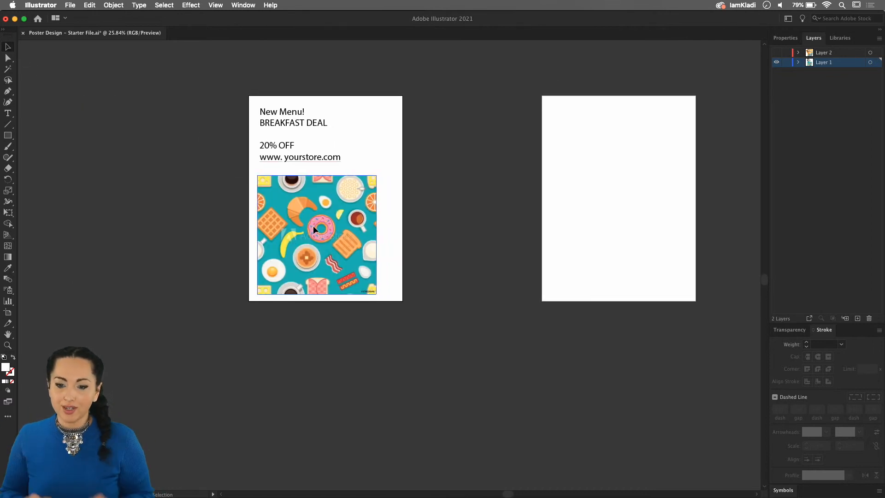
{"action": "left_click_drag", "start_coordinate": [430, 203], "coordinate": [292, 264]}
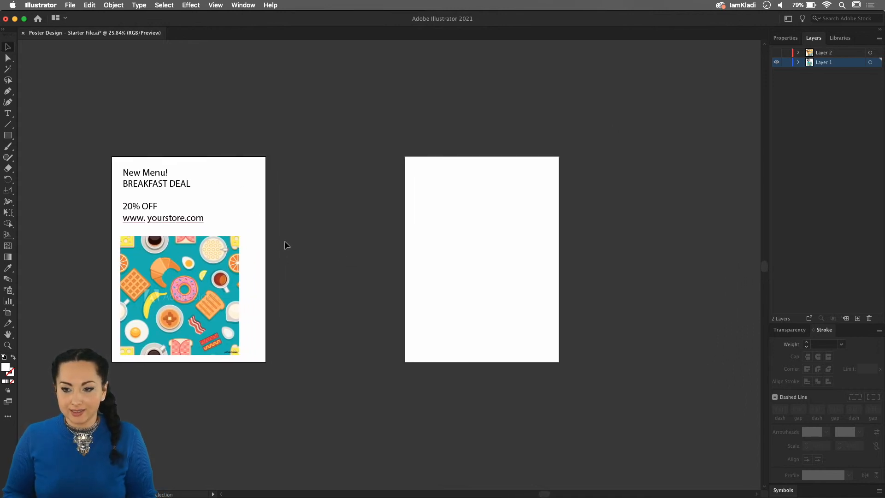
Step: Show the Adobe Color Themes panel and place it to the right of the blank artboard
{"action": "left_click", "coordinate": [249, 7]}
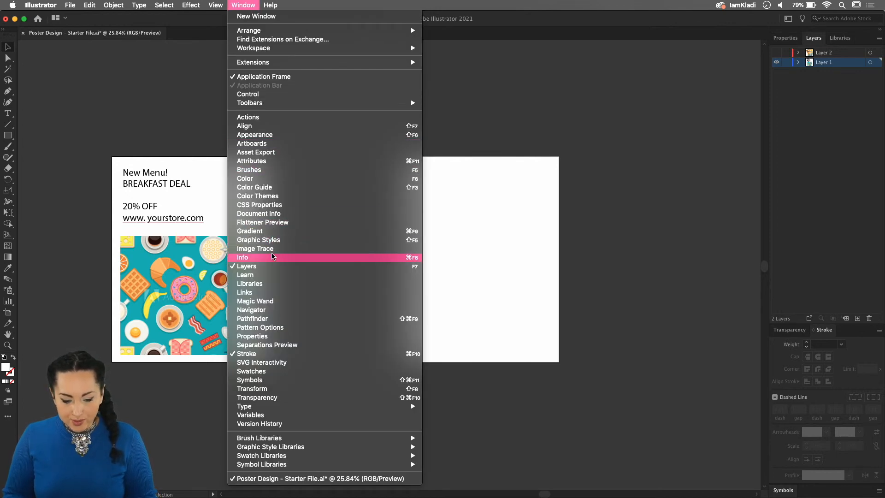
{"action": "left_click", "coordinate": [269, 196]}
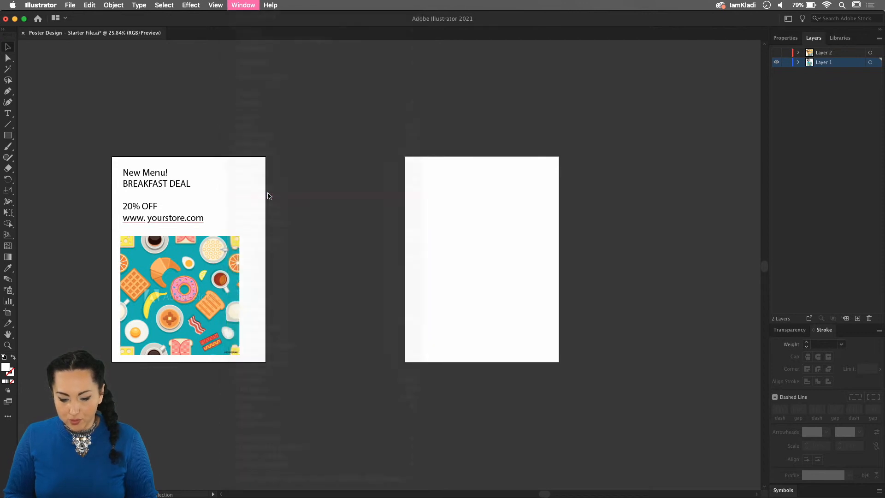
{"action": "left_click_drag", "start_coordinate": [207, 183], "coordinate": [714, 51]}
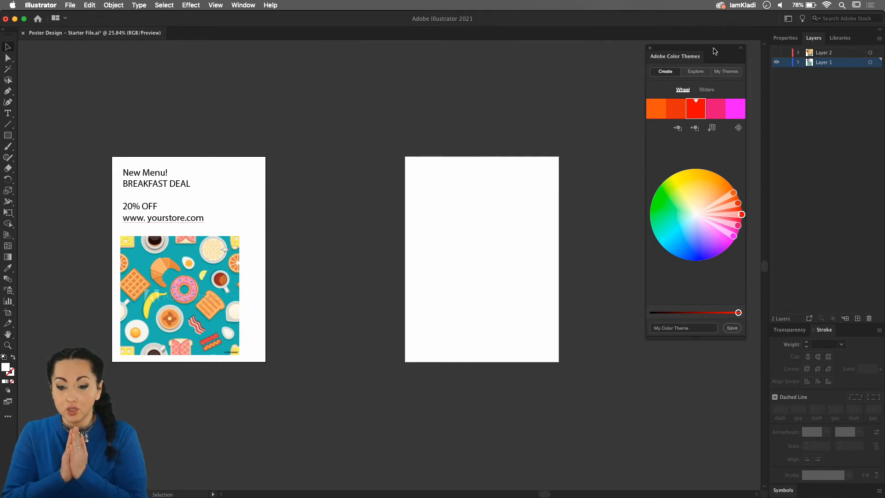
Step: Explore the shared color themes by searching for "breakfast" and look through the matching palettes
{"action": "left_click", "coordinate": [696, 74]}
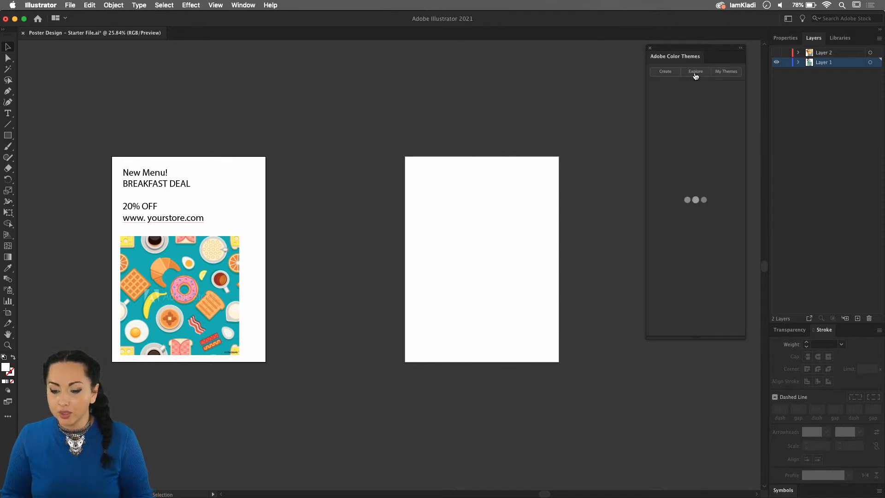
{"action": "left_click", "coordinate": [680, 90]}
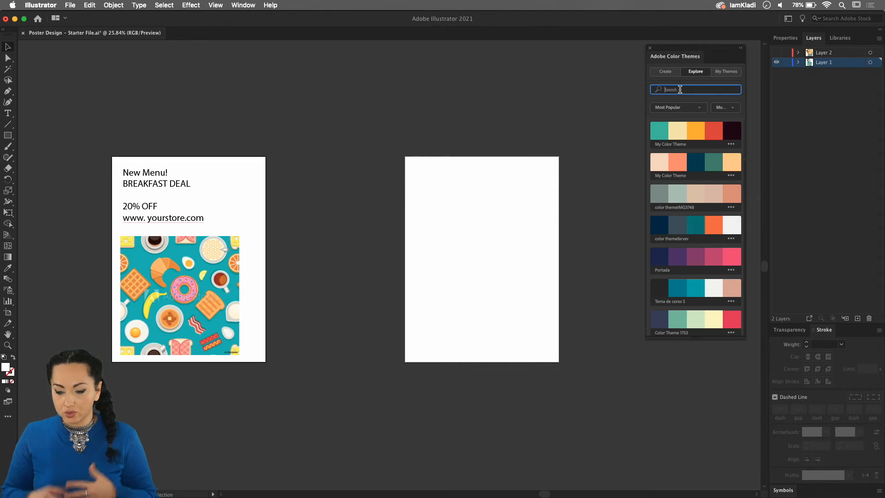
{"action": "type", "text": "breakfa"}
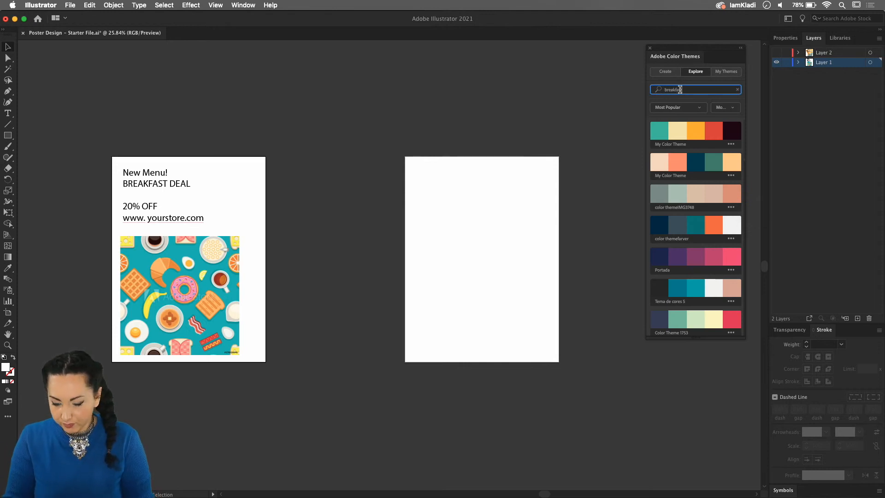
{"action": "key", "text": "Return"}
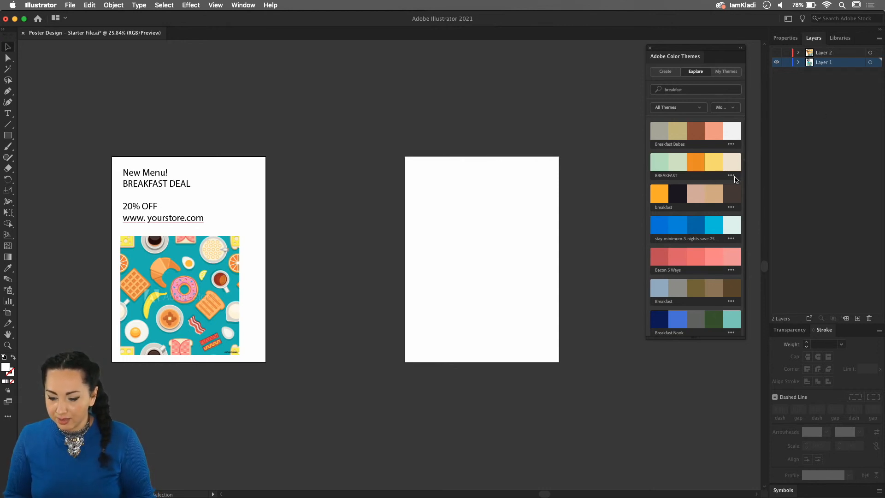
{"action": "scroll", "coordinate": [727, 246], "scroll_direction": "down", "scroll_amount": 10}
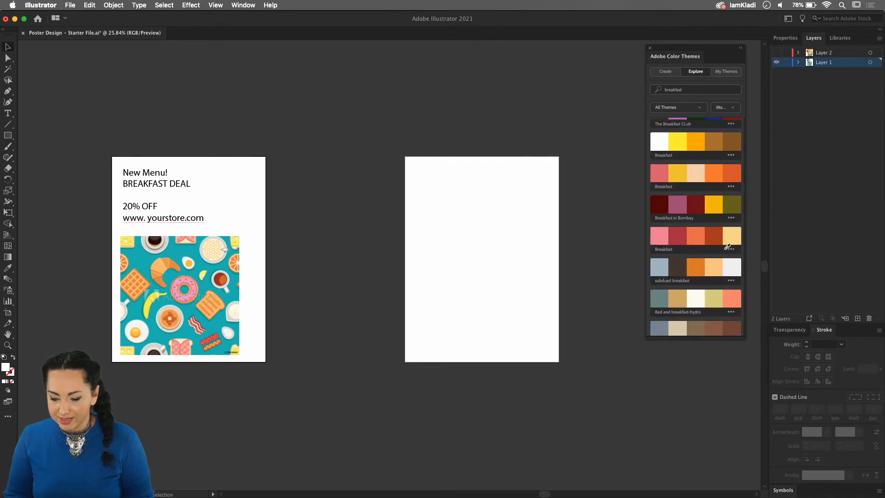
{"action": "scroll", "coordinate": [727, 246], "scroll_direction": "down", "scroll_amount": 8}
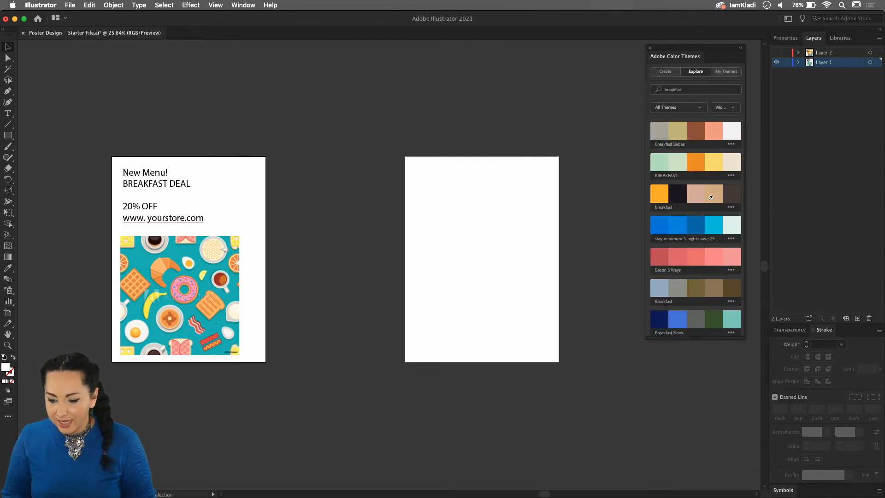
Step: List the Most Popular color themes and make the pale yellow of the Firenze theme the active fill color
{"action": "left_click", "coordinate": [700, 110]}
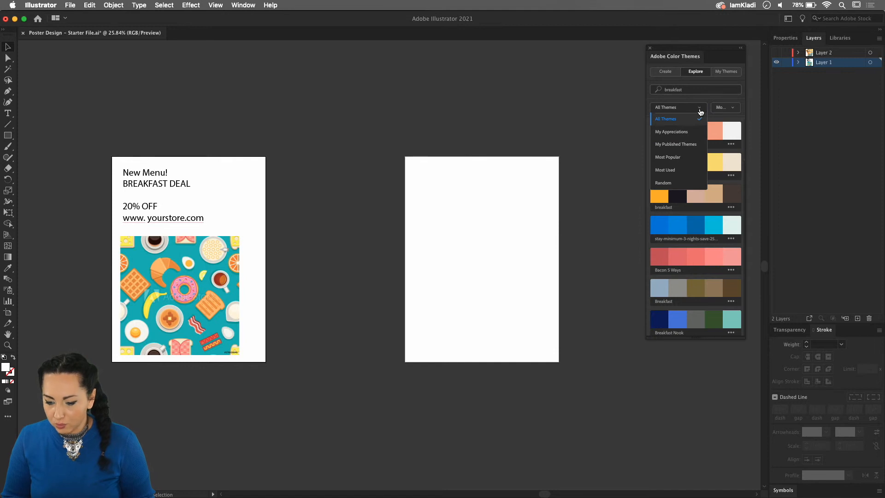
{"action": "left_click", "coordinate": [680, 157]}
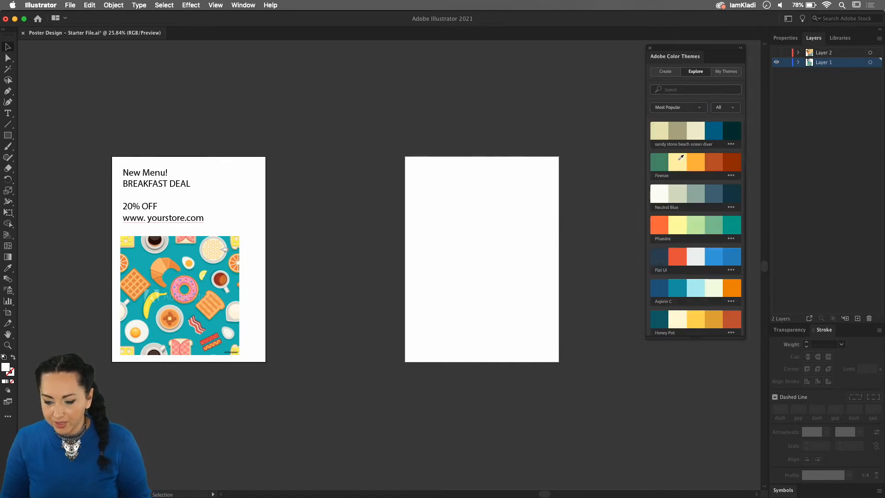
{"action": "left_click", "coordinate": [681, 158]}
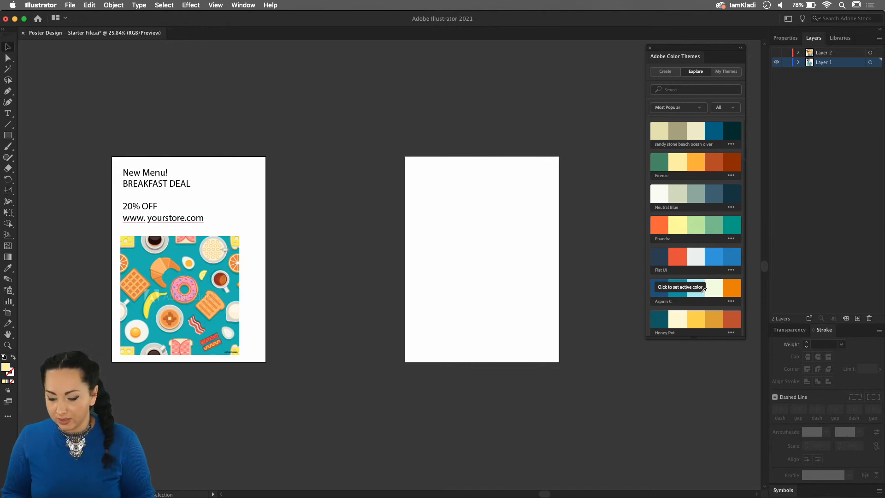
Step: Add the Honey Pot and Aspirin C color themes to the swatches, showing the Swatches panel beneath the color themes
{"action": "left_click", "coordinate": [732, 333]}
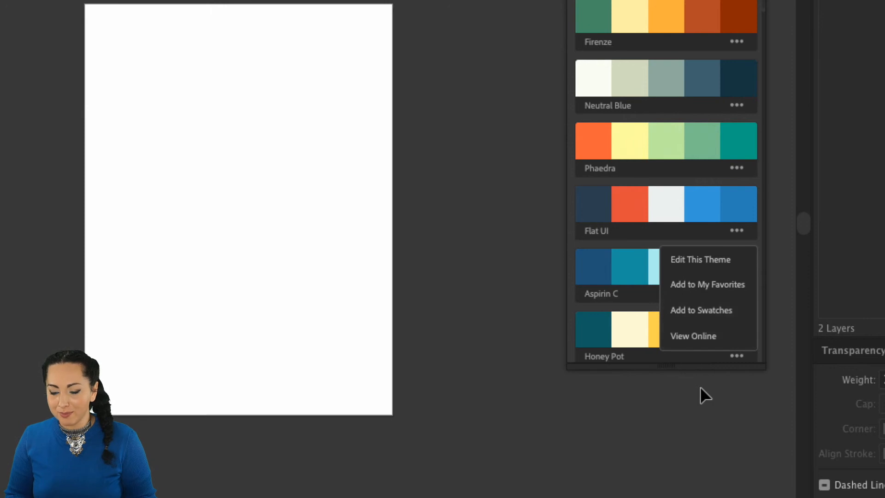
{"action": "left_click", "coordinate": [745, 313]}
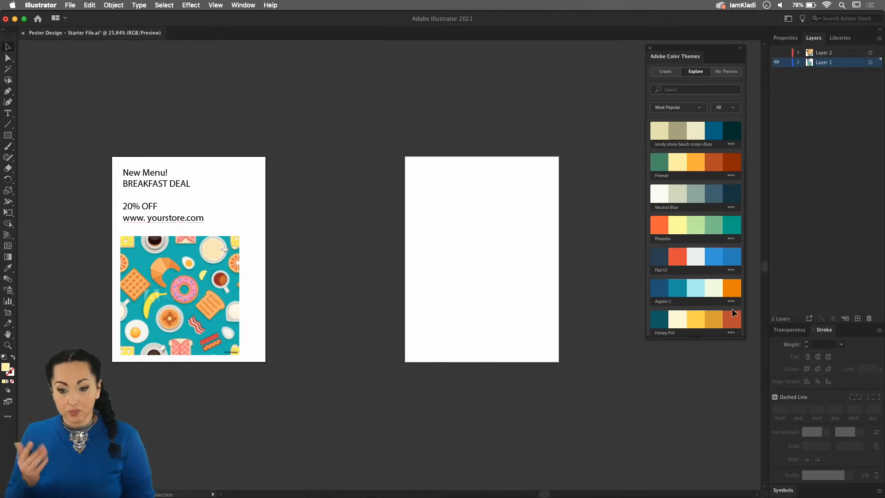
{"action": "left_click", "coordinate": [243, 5]}
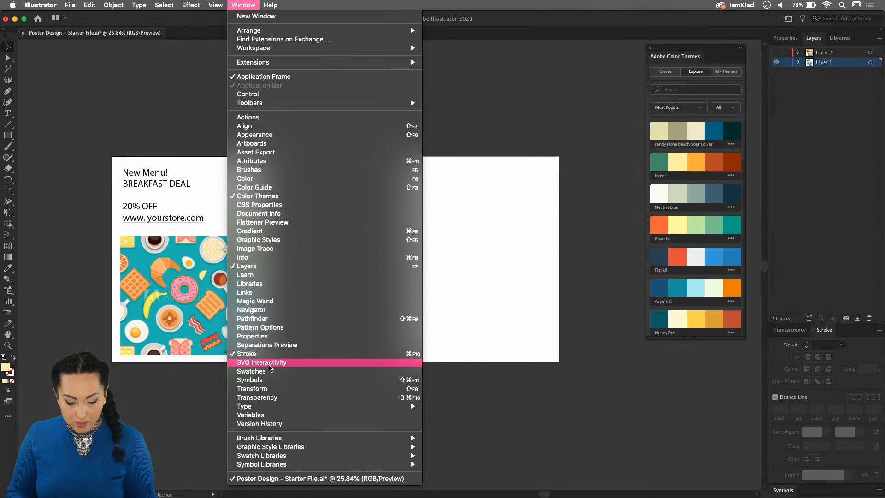
{"action": "left_click", "coordinate": [270, 372]}
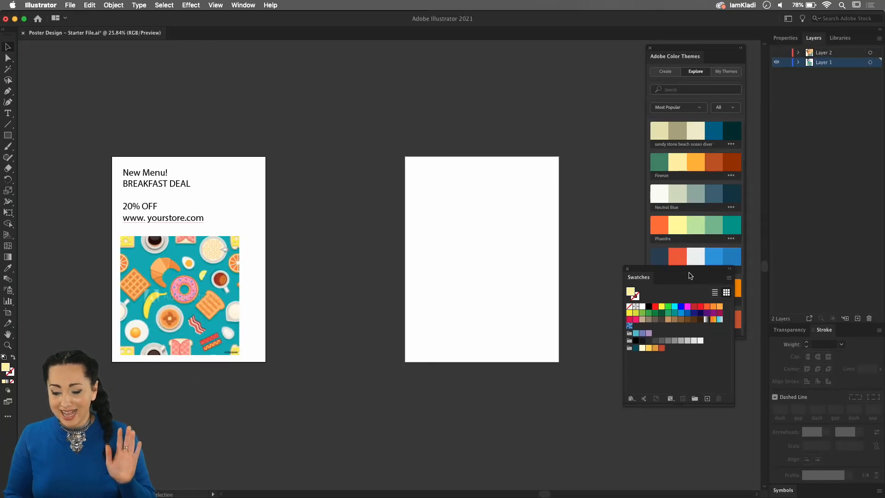
{"action": "left_click_drag", "start_coordinate": [736, 207], "coordinate": [817, 357]}
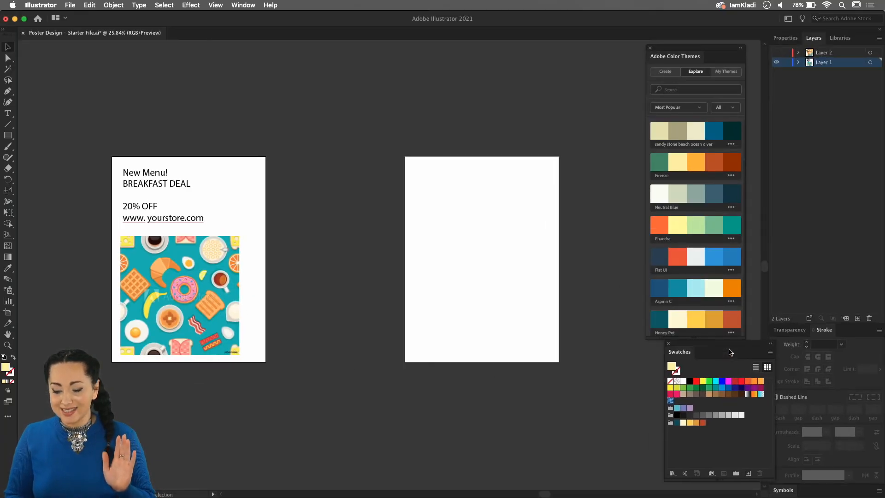
{"action": "left_click_drag", "start_coordinate": [729, 352], "coordinate": [713, 351]}
{"action": "left_click", "coordinate": [731, 301]}
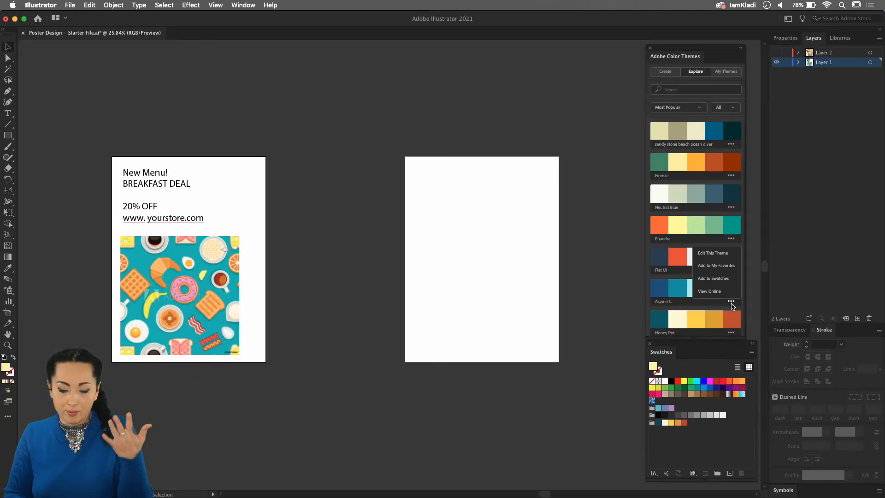
{"action": "left_click", "coordinate": [712, 278]}
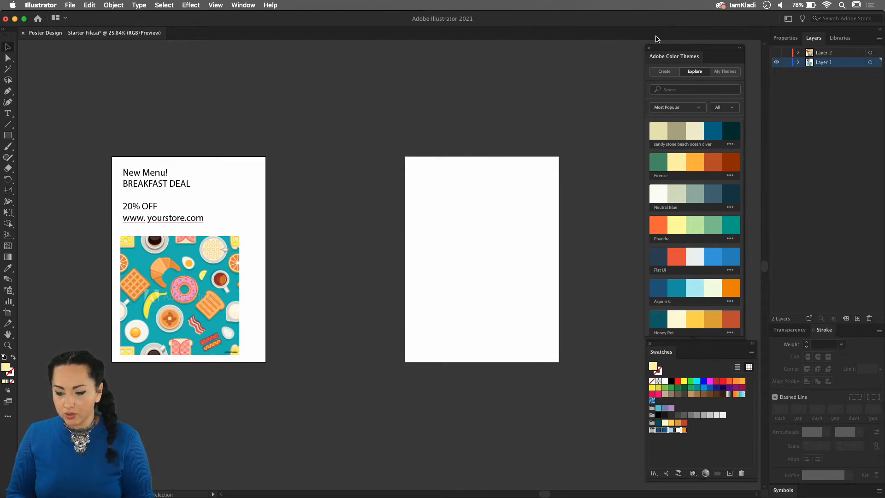
Step: Close the Adobe Color Themes panel, move the Swatches panel up into its place and make it taller
{"action": "left_click_drag", "start_coordinate": [710, 57], "coordinate": [690, 40]}
{"action": "left_click", "coordinate": [713, 30]}
{"action": "left_click", "coordinate": [653, 38]}
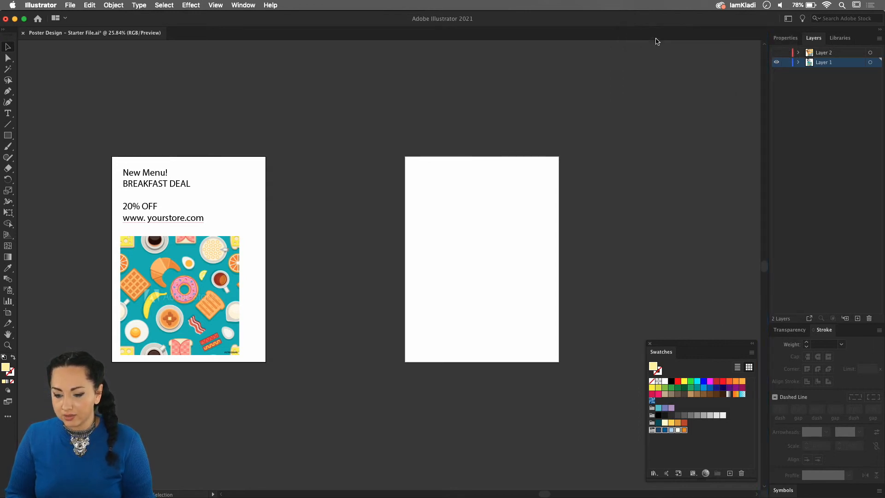
{"action": "left_click_drag", "start_coordinate": [706, 347], "coordinate": [713, 35]}
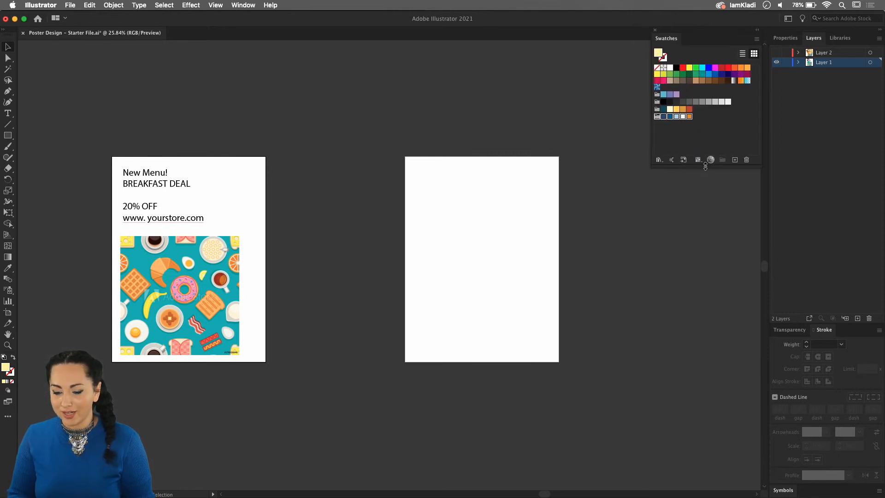
{"action": "left_click_drag", "start_coordinate": [705, 166], "coordinate": [713, 231]}
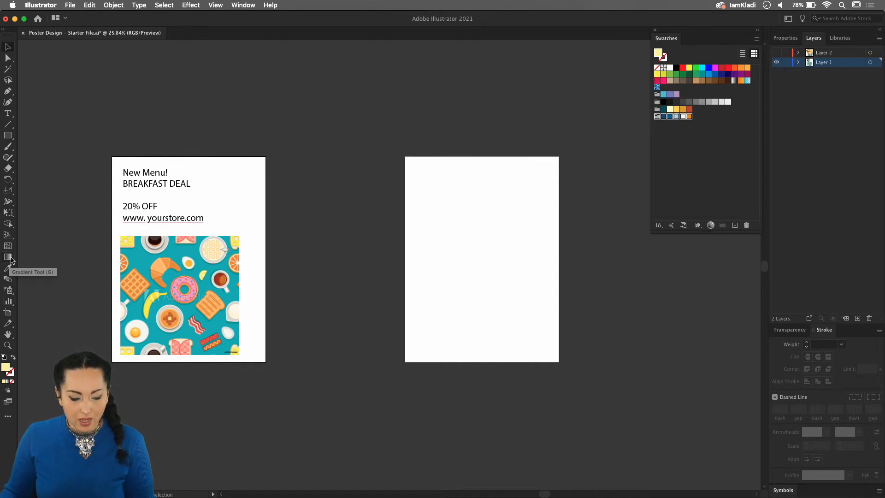
Step: Draw a pale yellow rectangle of about 457 mm by 610 mm covering the whole blank artboard
{"action": "left_click", "coordinate": [8, 135]}
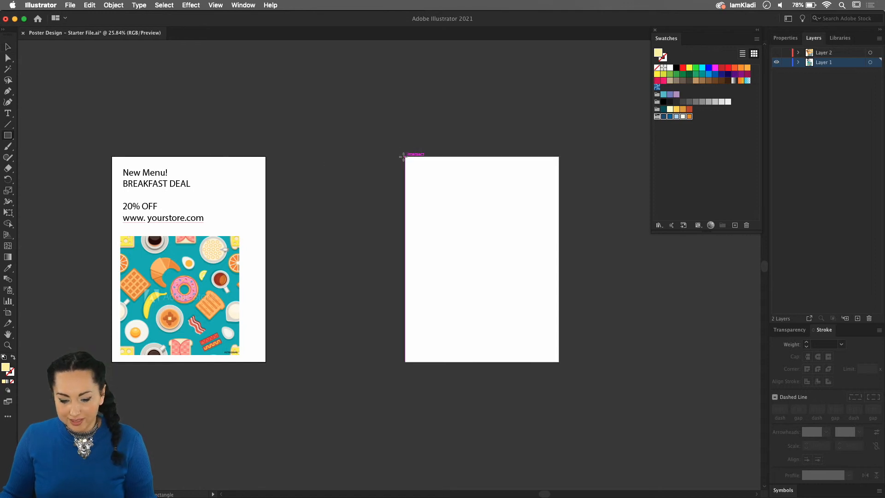
{"action": "left_click_drag", "start_coordinate": [403, 157], "coordinate": [559, 362]}
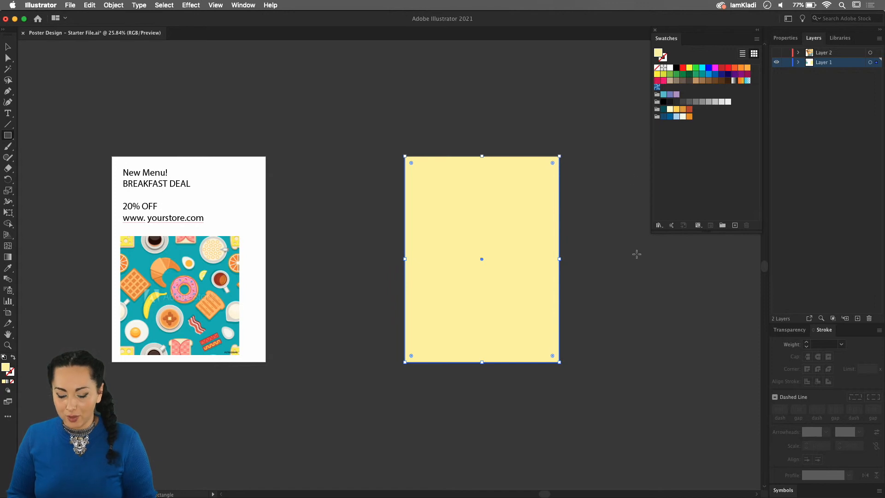
{"action": "key", "text": "v"}
{"action": "left_click", "coordinate": [607, 302]}
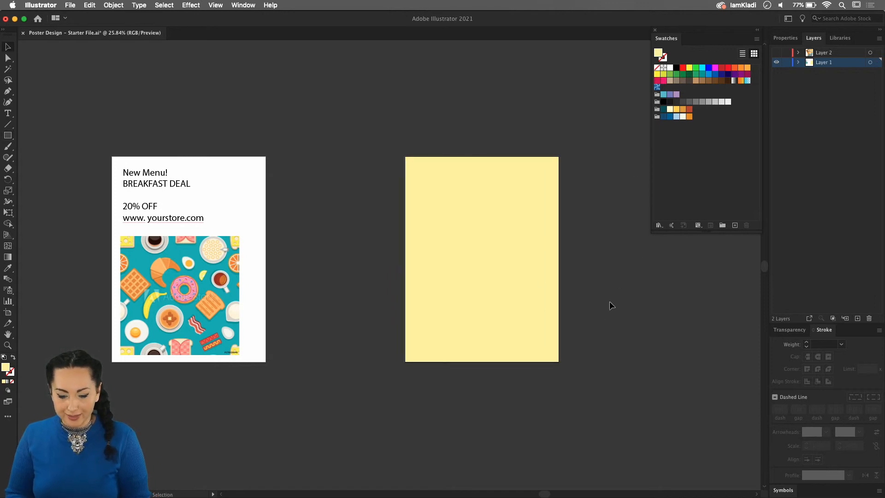
Step: Try a linear and a radial gradient on the yellow rectangle, and choose the freeform gradient type
{"action": "left_click", "coordinate": [522, 268]}
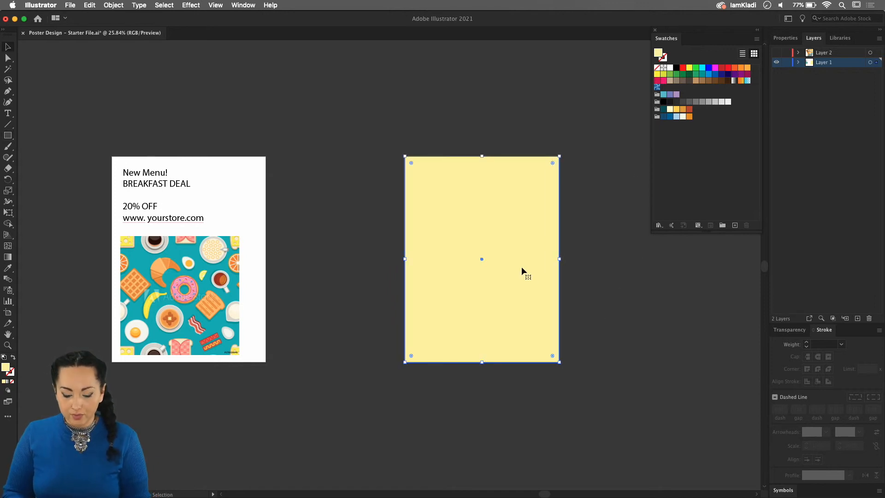
{"action": "key", "text": "g"}
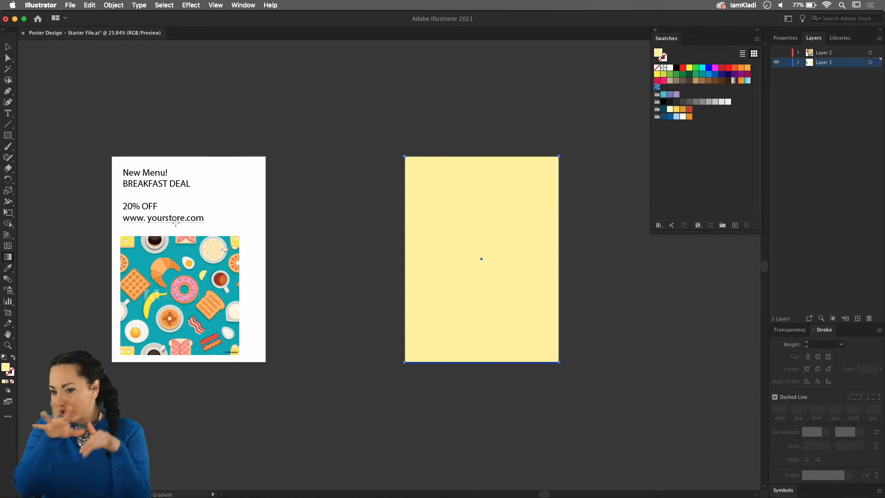
{"action": "left_click", "coordinate": [795, 39]}
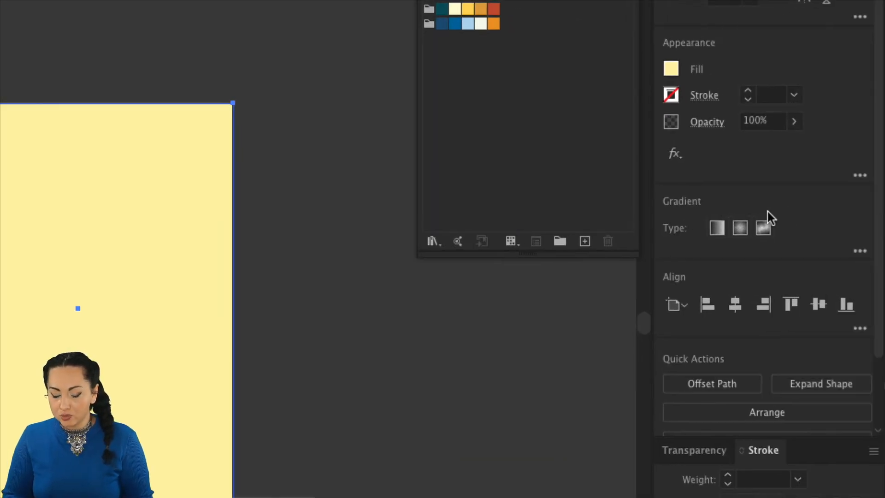
{"action": "left_click", "coordinate": [717, 229]}
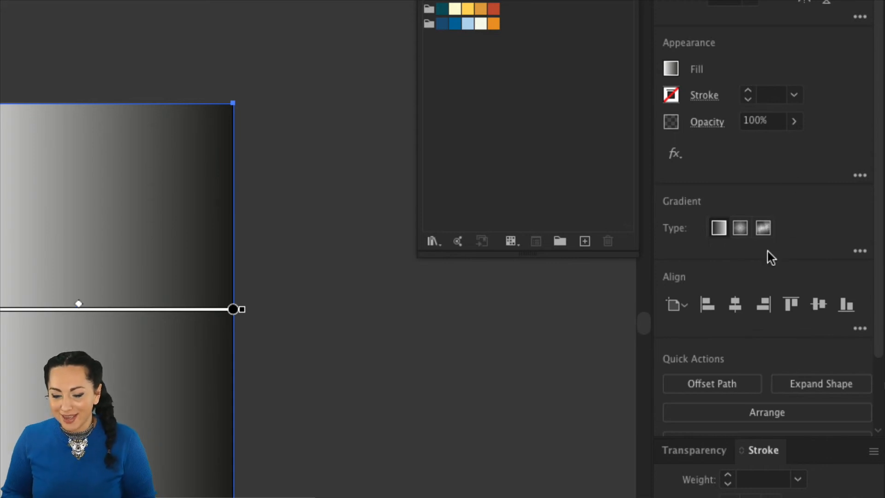
{"action": "scroll", "coordinate": [520, 291], "scroll_direction": "down", "scroll_amount": 3}
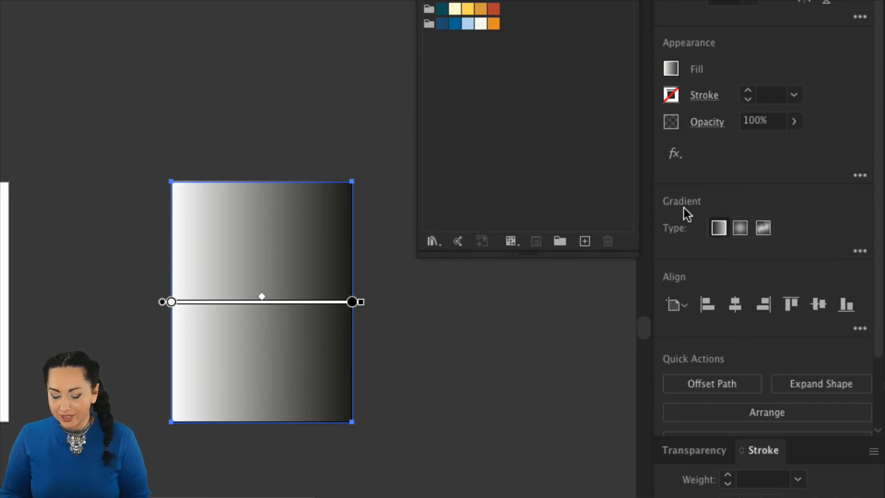
{"action": "left_click", "coordinate": [741, 229]}
{"action": "left_click", "coordinate": [760, 229]}
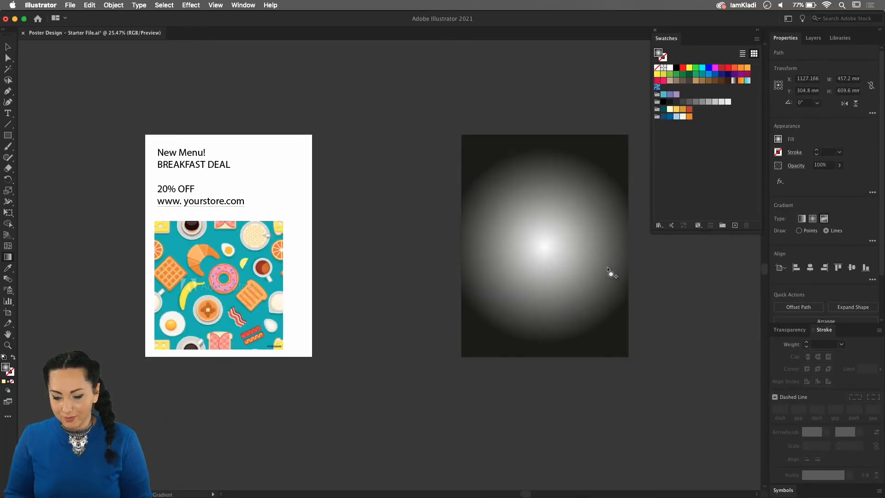
Step: Draw a freeform gradient line with six color stops, winding in an S-shape from the rectangle's lower right up to its upper-right corner
{"action": "scroll", "coordinate": [608, 270], "scroll_direction": "up", "scroll_amount": 1}
{"action": "scroll", "coordinate": [607, 270], "scroll_direction": "right", "scroll_amount": 5}
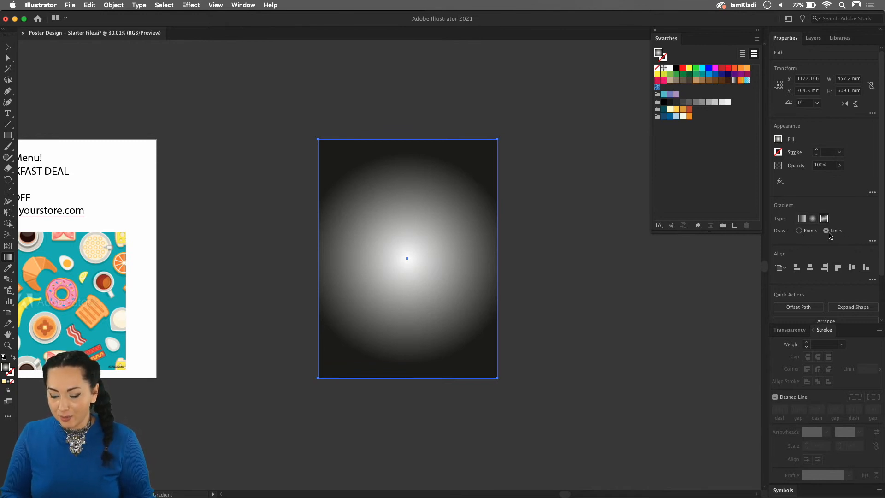
{"action": "left_click", "coordinate": [434, 337]}
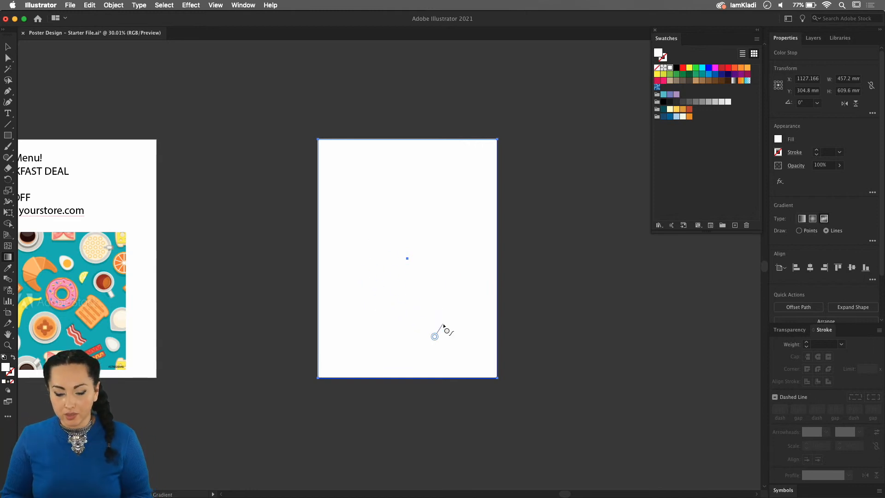
{"action": "left_click", "coordinate": [470, 284]}
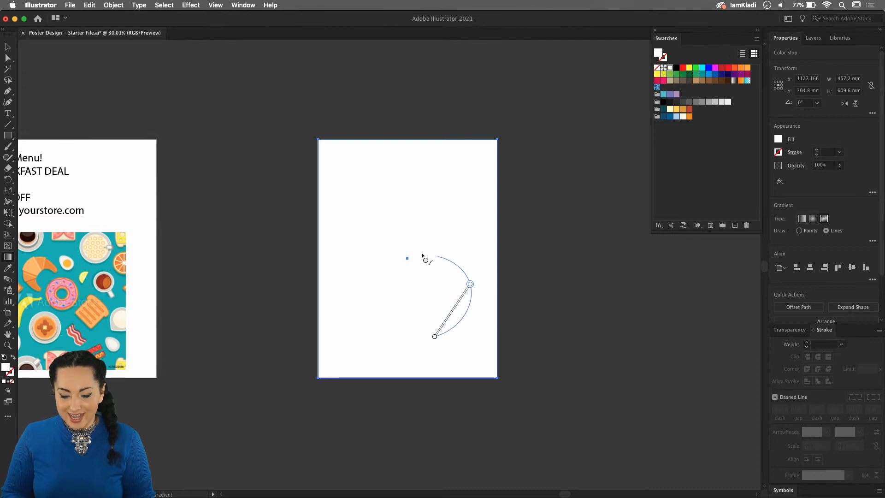
{"action": "left_click", "coordinate": [374, 266]}
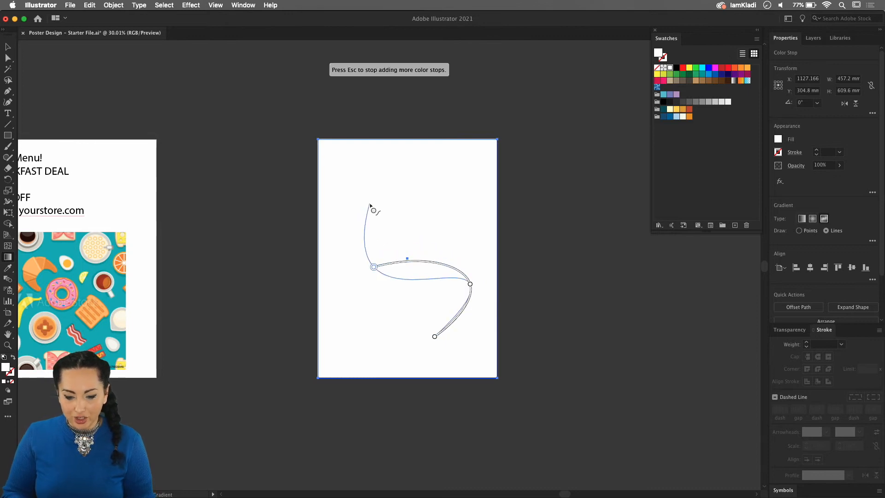
{"action": "left_click", "coordinate": [369, 204]}
{"action": "left_click", "coordinate": [447, 197]}
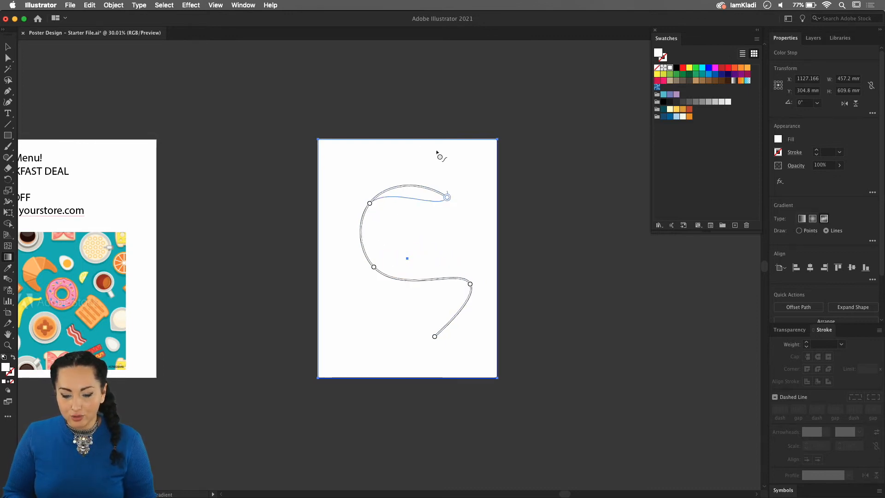
{"action": "left_click", "coordinate": [480, 165]}
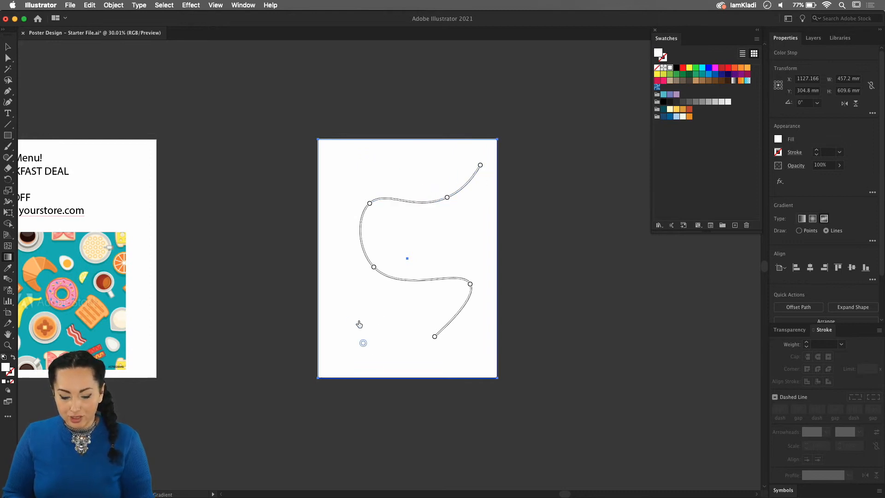
Step: Draw a second freeform gradient line with four color stops along the rectangle's lower-left side and end it, keeping the Gradient tool active
{"action": "left_click", "coordinate": [341, 315]}
{"action": "left_click", "coordinate": [347, 284]}
{"action": "left_click", "coordinate": [344, 277]}
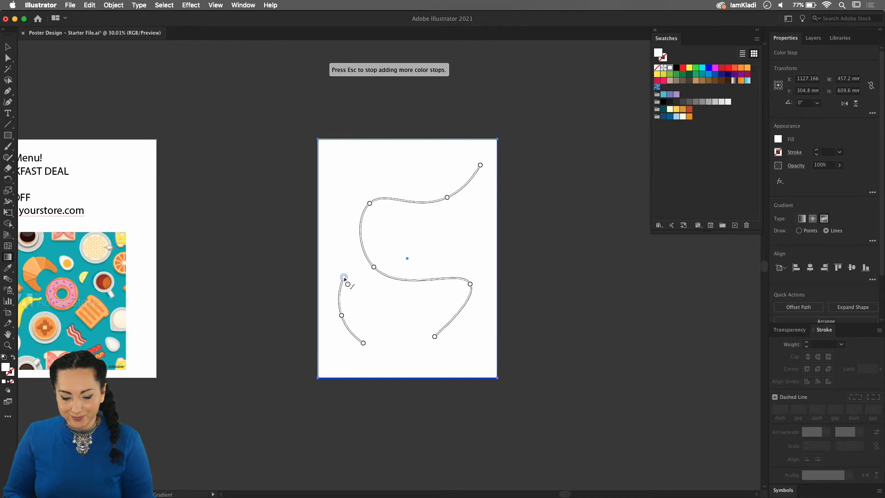
{"action": "left_click", "coordinate": [338, 241]}
{"action": "key", "text": "v"}
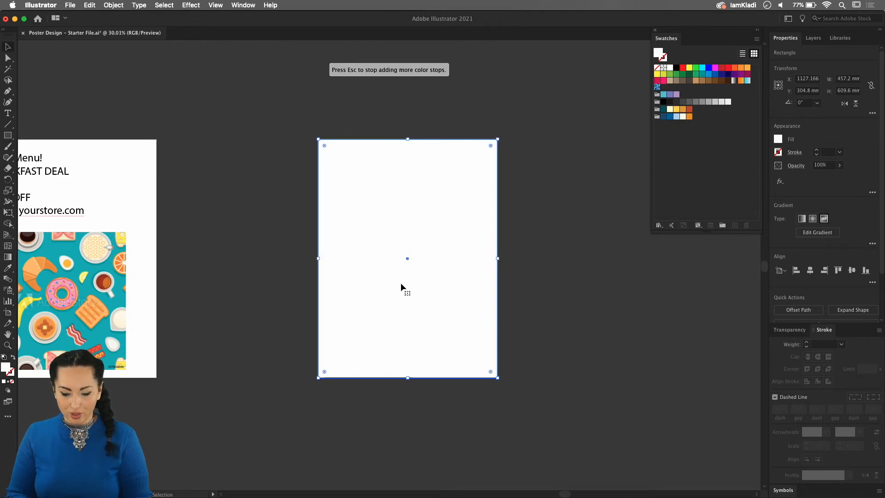
{"action": "key", "text": "g"}
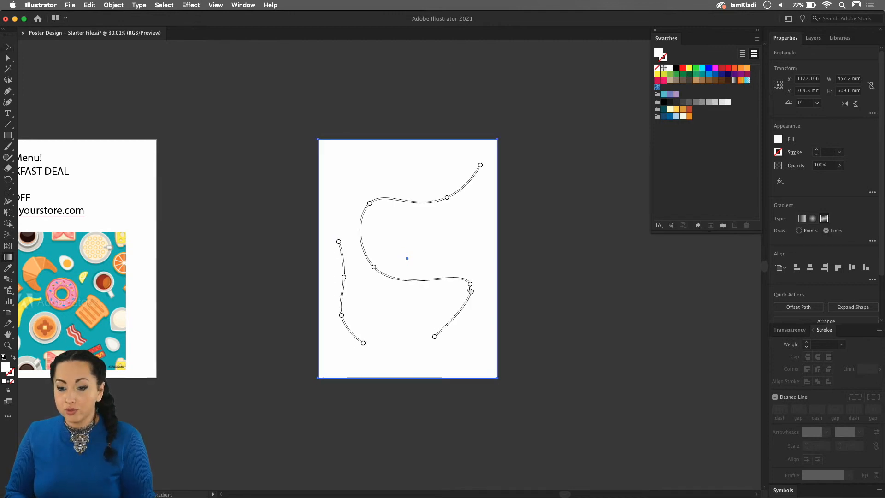
Step: Color the S-line's right bend stop with the Aspirin C orange and its lower-left bend stop with the Honey Pot orange
{"action": "scroll", "coordinate": [470, 290], "scroll_direction": "up", "scroll_amount": 3}
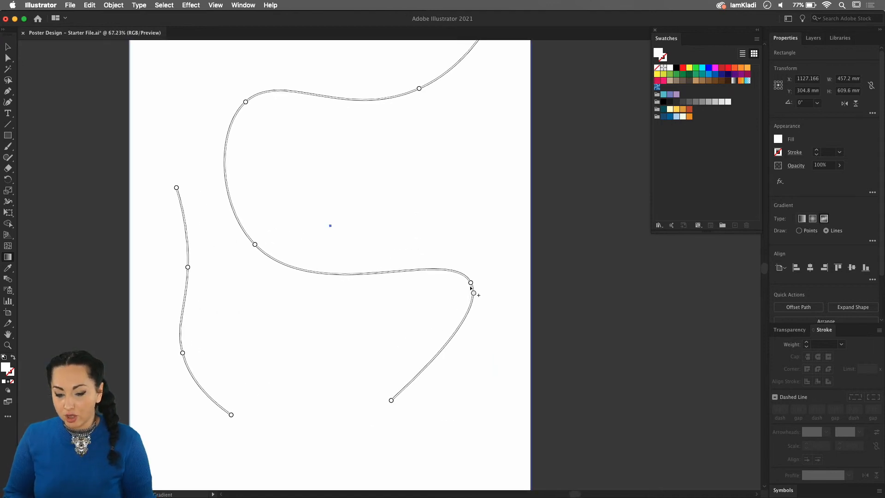
{"action": "scroll", "coordinate": [471, 288], "scroll_direction": "down", "scroll_amount": 2}
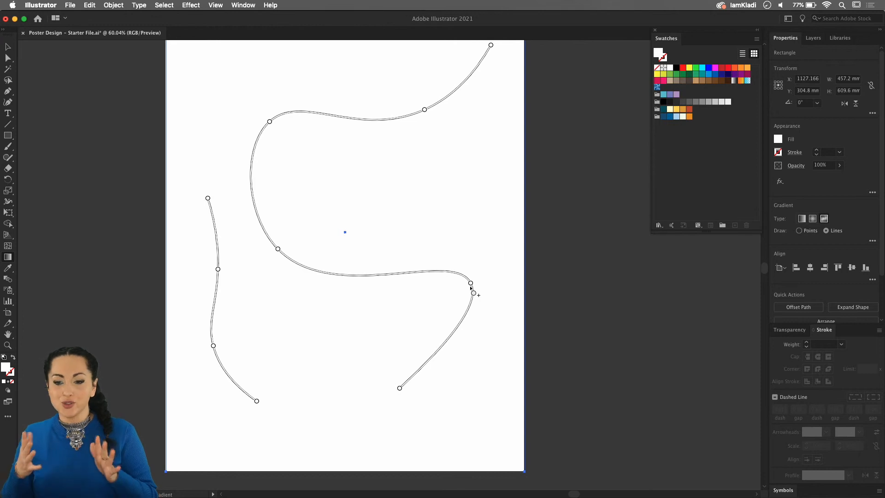
{"action": "left_click", "coordinate": [471, 285]}
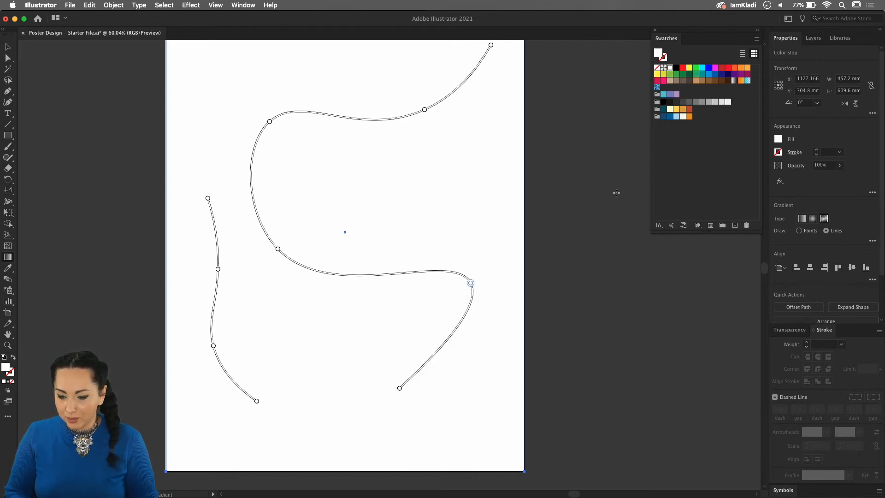
{"action": "left_click", "coordinate": [689, 117]}
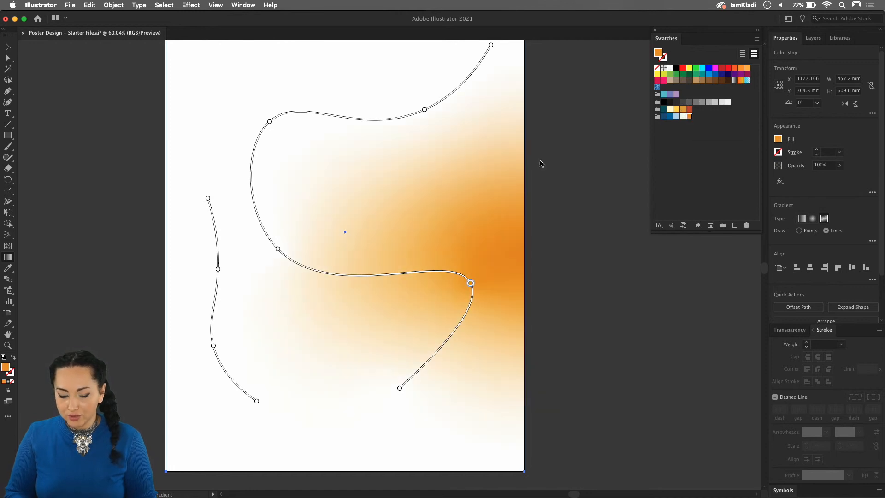
{"action": "left_click", "coordinate": [278, 250]}
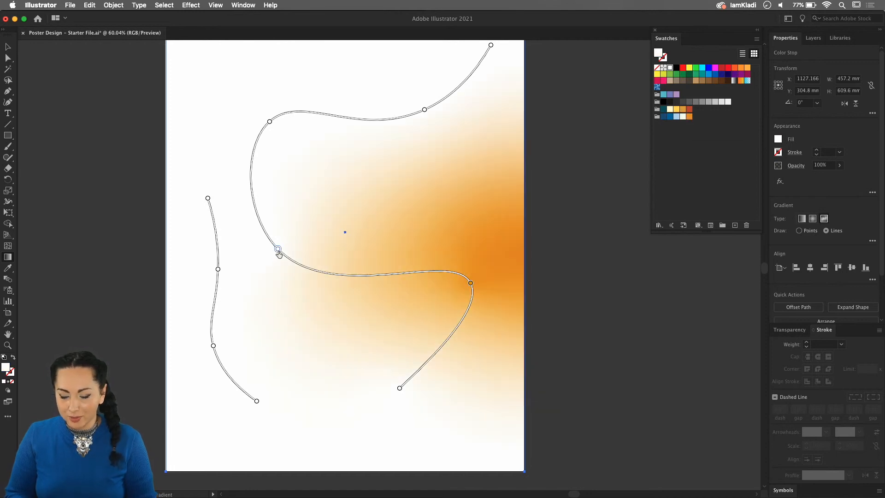
{"action": "left_click", "coordinate": [683, 110]}
Step: Color the S-line's three upper stops, from left to right, with the Honey Pot yellow, red and cream
{"action": "left_click", "coordinate": [270, 122]}
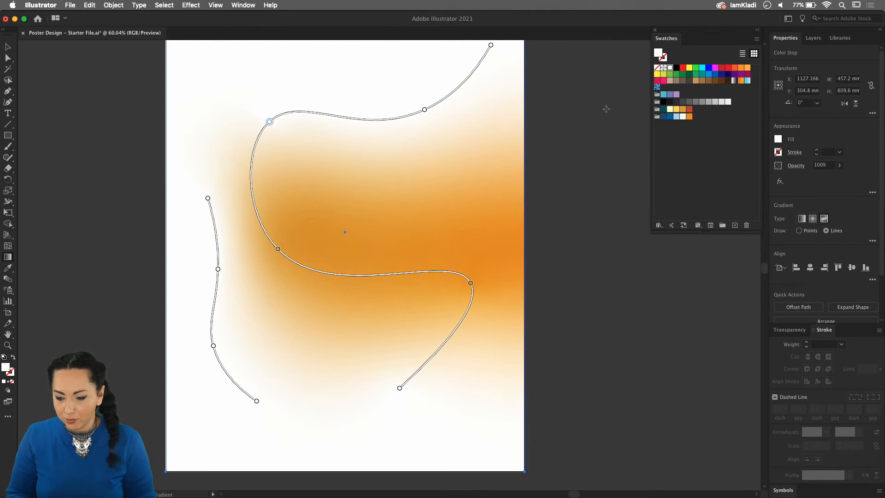
{"action": "left_click", "coordinate": [676, 109]}
{"action": "left_click", "coordinate": [424, 110]}
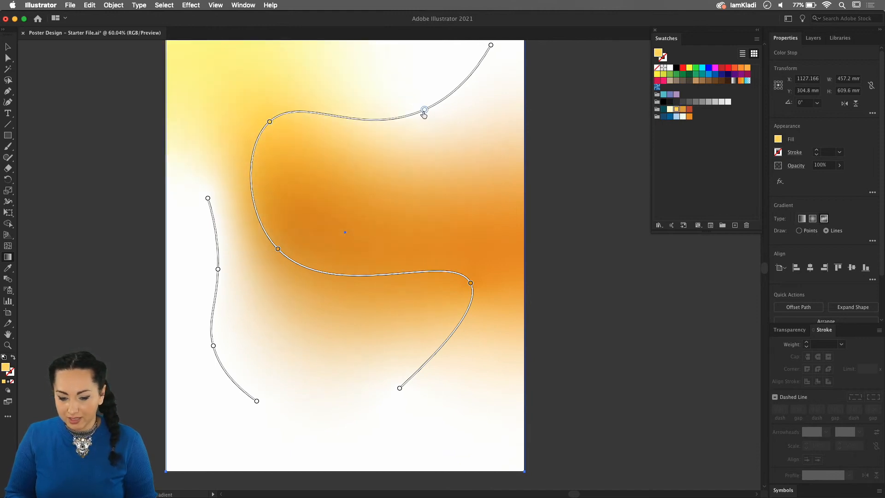
{"action": "left_click", "coordinate": [690, 110]}
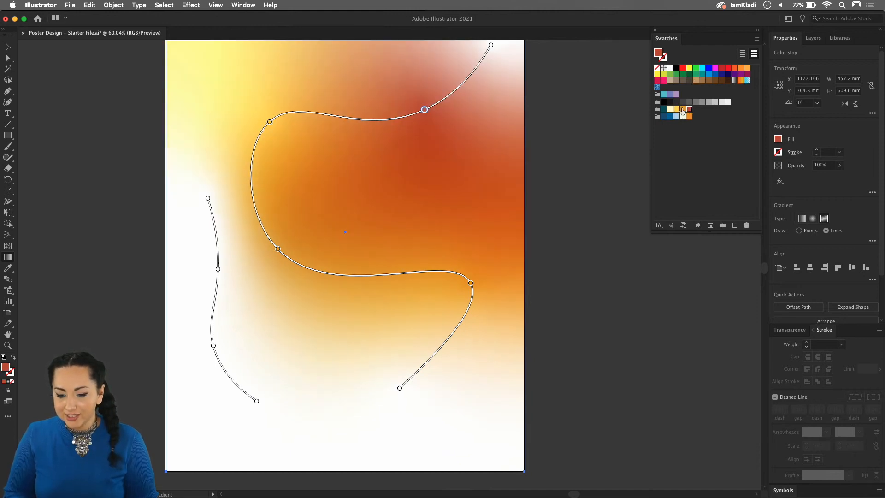
{"action": "left_click", "coordinate": [491, 45]}
{"action": "left_click", "coordinate": [671, 110]}
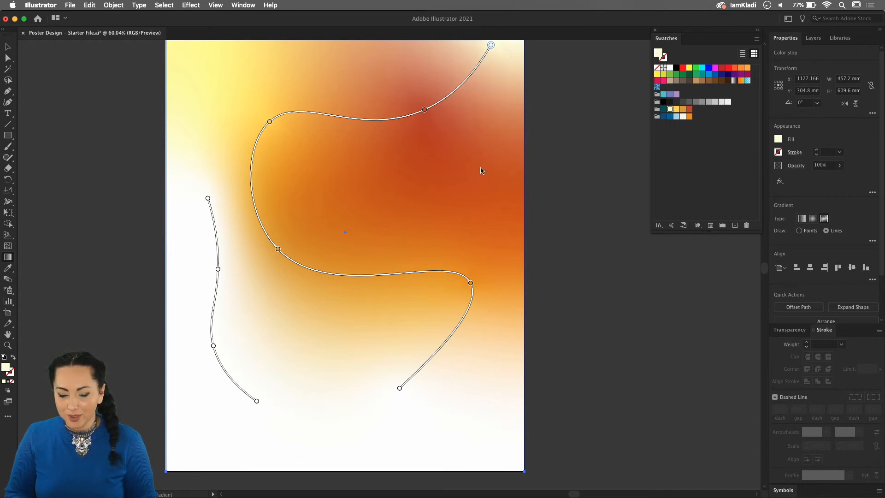
Step: On the left line, color the second stop from the top dark teal and the lowest stop blue
{"action": "left_click", "coordinate": [218, 270]}
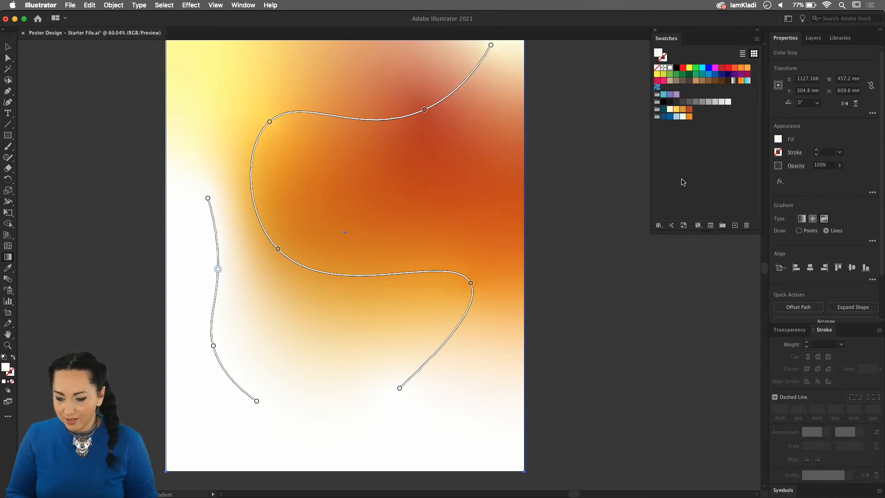
{"action": "left_click", "coordinate": [665, 110]}
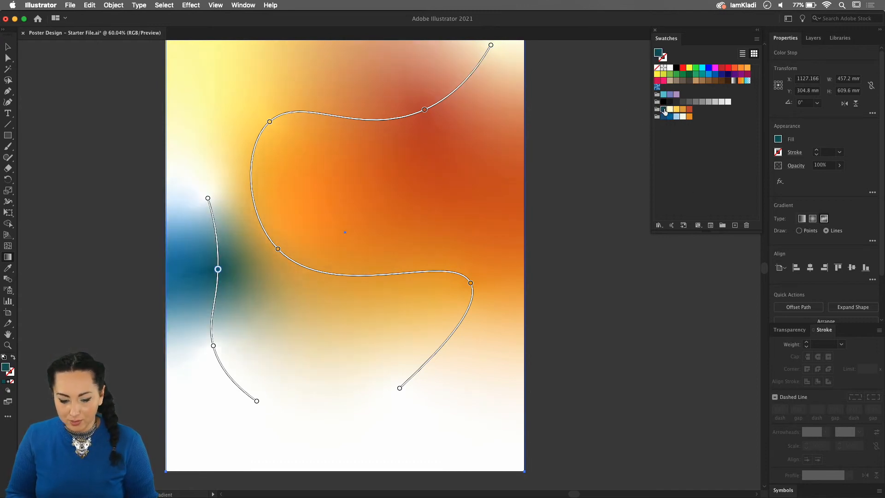
{"action": "left_click", "coordinate": [257, 401]}
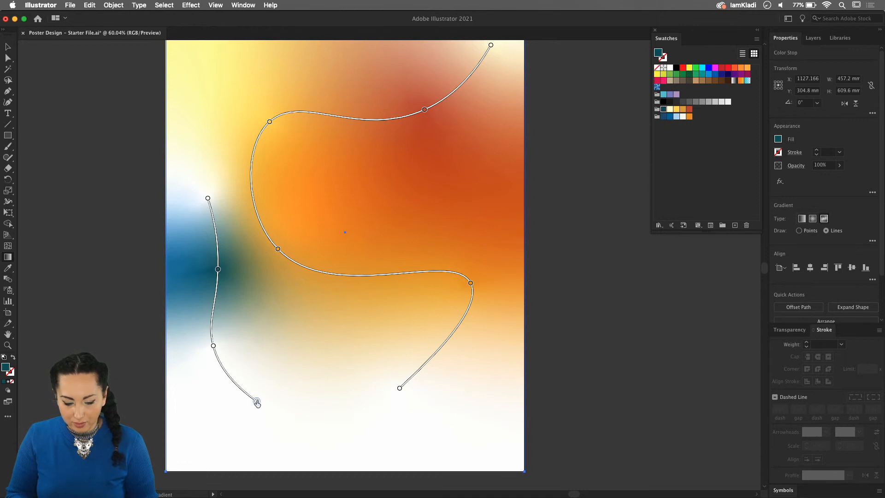
{"action": "left_click", "coordinate": [670, 117]}
Step: Delete the two white stops from the left gradient line, keeping only the teal and blue ones
{"action": "mouse_move", "coordinate": [214, 345]}
{"action": "left_mouse_down"}
{"action": "mouse_move", "coordinate": [162, 386]}
{"action": "mouse_move", "coordinate": [210, 362]}
{"action": "left_mouse_up"}
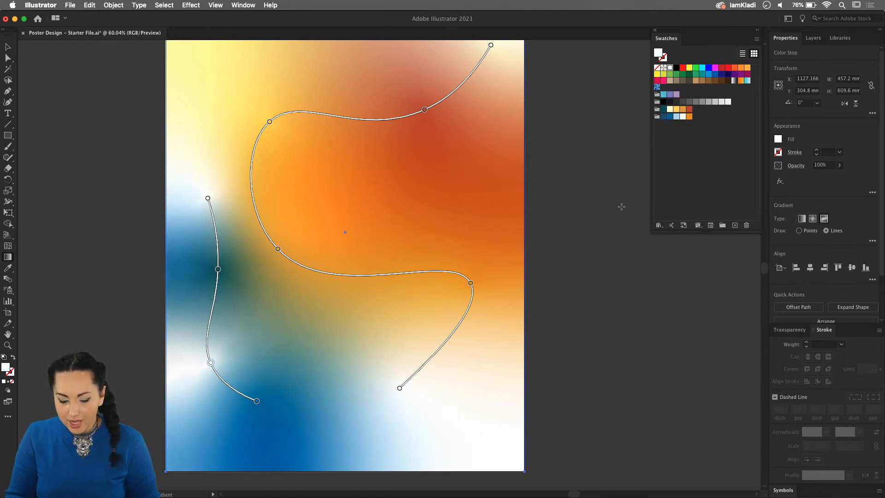
{"action": "key", "text": "Delete"}
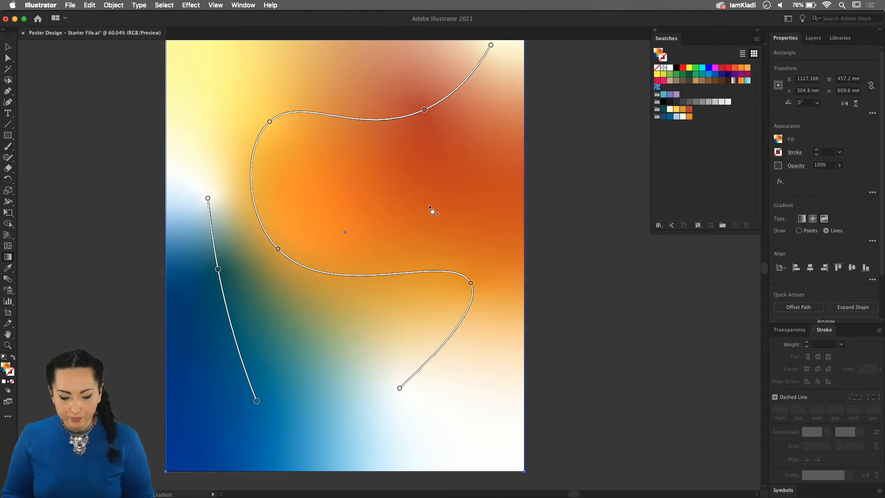
{"action": "left_click", "coordinate": [208, 198]}
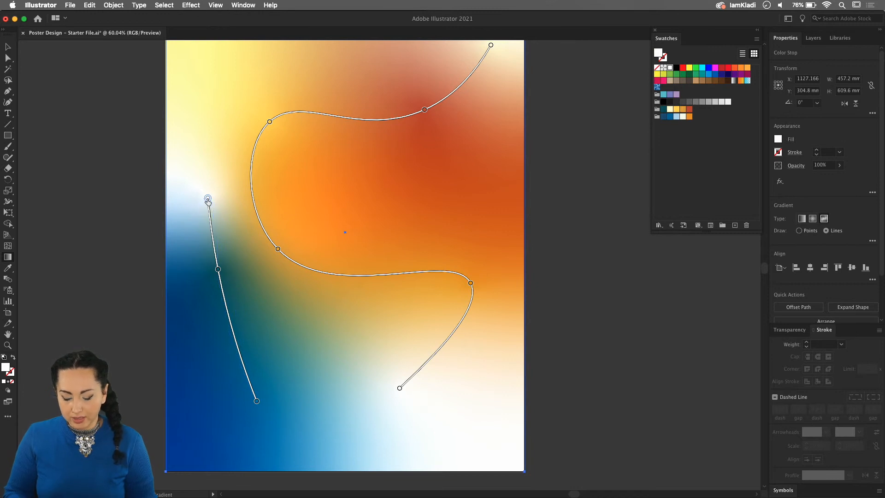
{"action": "key", "text": "Delete"}
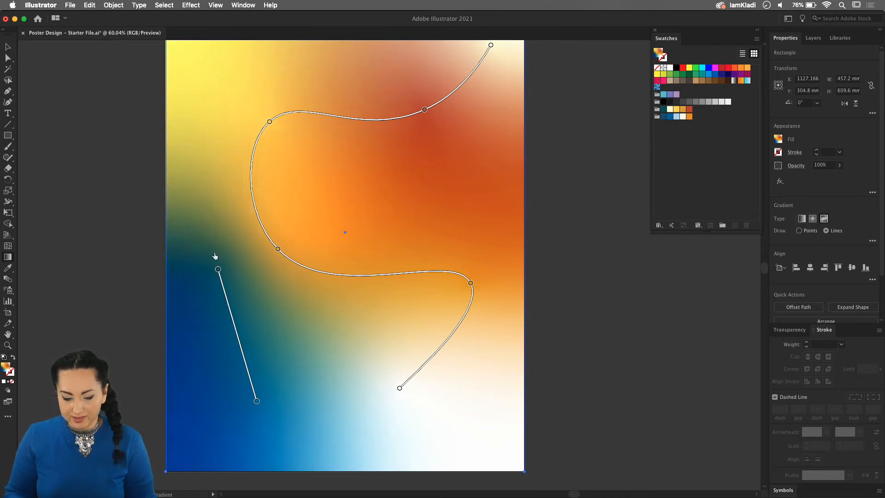
Step: Extend the left line from its lower blue stop with two blue stops toward the S-line's white end, removing the surplus third stop
{"action": "left_click", "coordinate": [257, 401]}
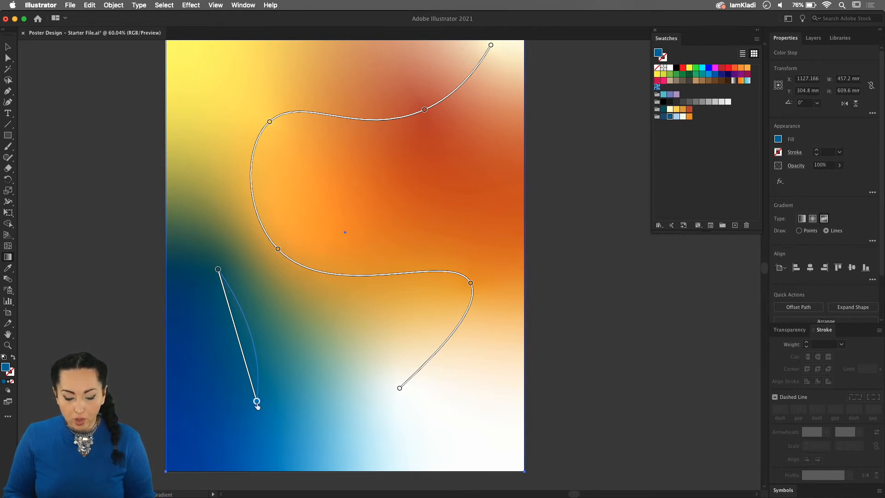
{"action": "left_click", "coordinate": [312, 399]}
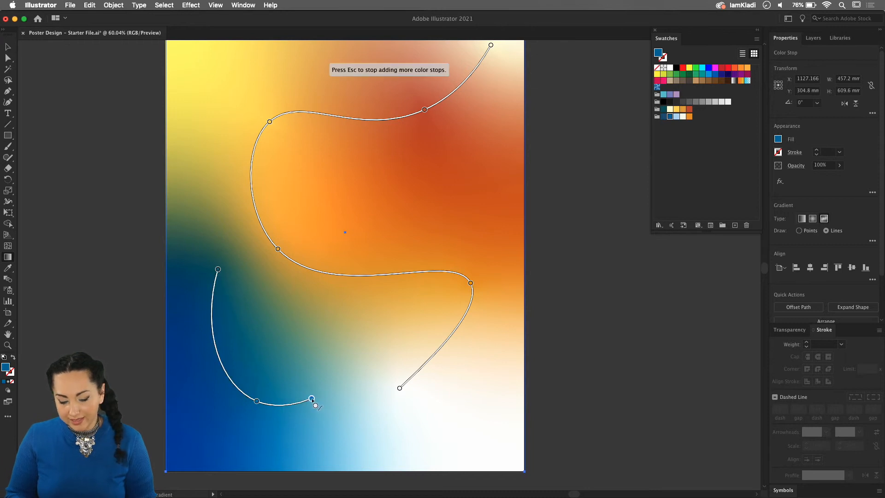
{"action": "left_click", "coordinate": [346, 373]}
{"action": "left_click", "coordinate": [390, 419]}
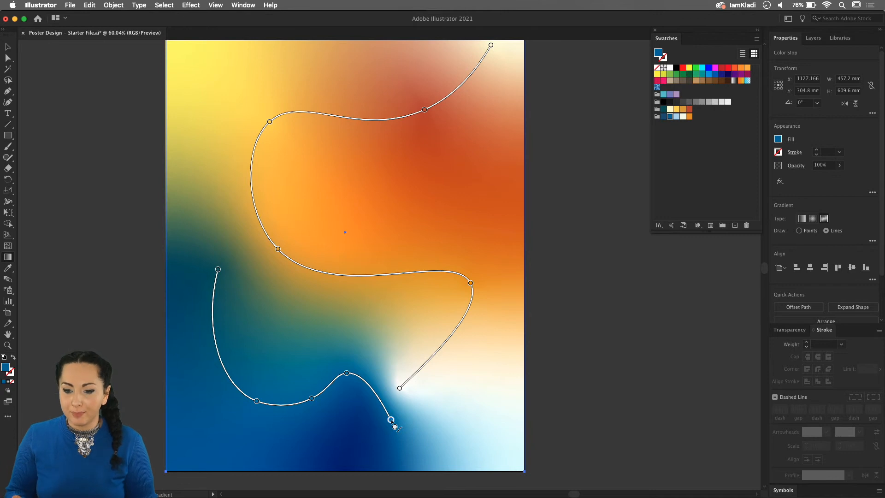
{"action": "key", "text": "v"}
{"action": "key", "text": "g"}
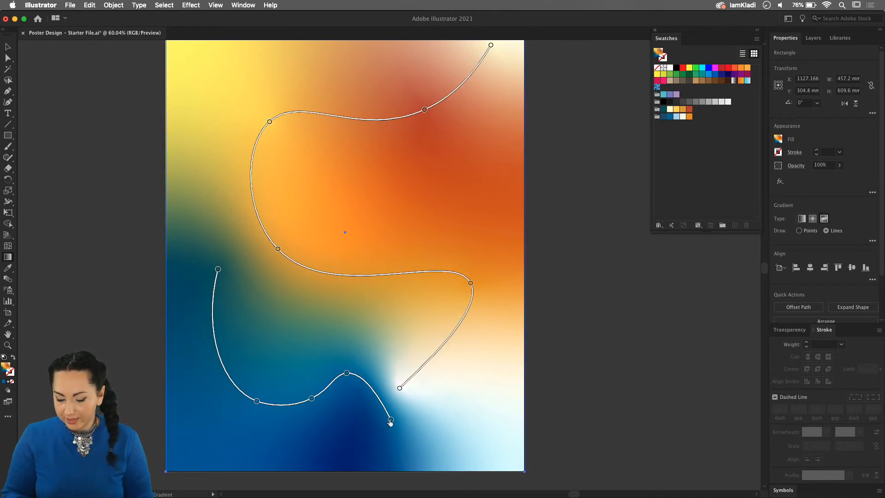
{"action": "key", "text": "Delete"}
{"action": "key", "text": "super+z"}
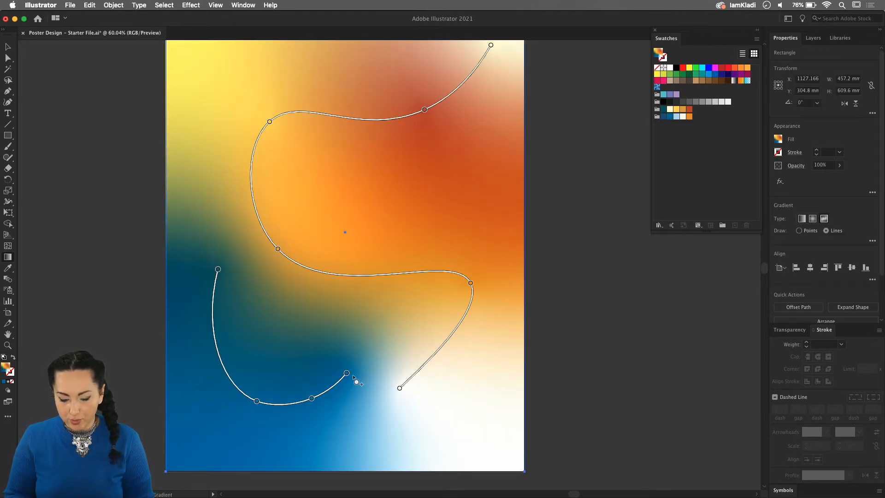
Step: Recolor the white stop at the S-line's lower end with the Honey Pot red
{"action": "double_click", "coordinate": [400, 389]}
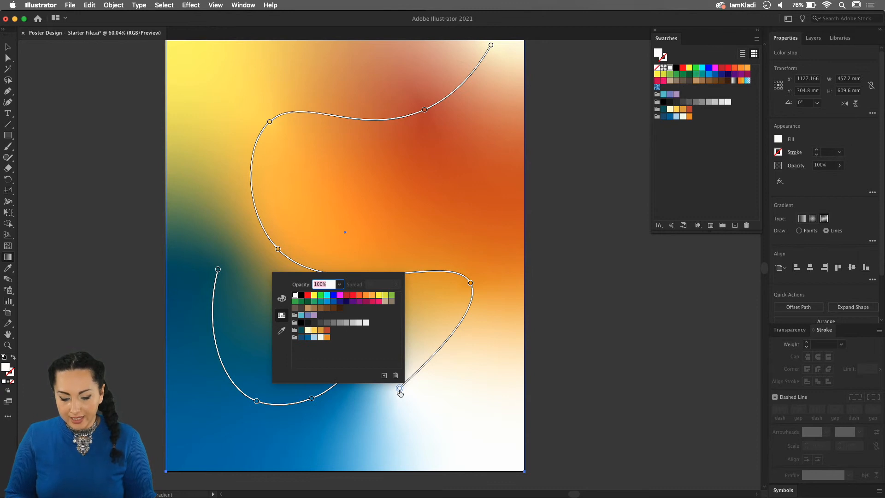
{"action": "left_click", "coordinate": [327, 331]}
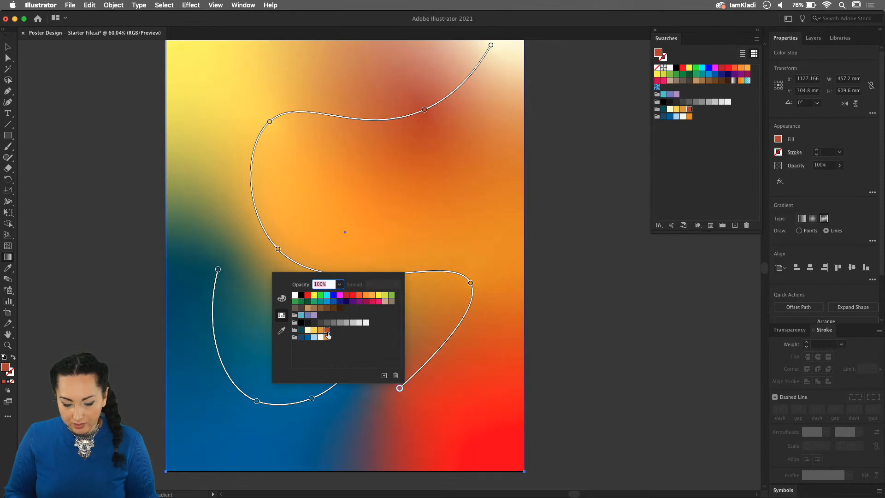
{"action": "left_click", "coordinate": [543, 364]}
Step: Move the red end stop toward the rectangle's lower-right corner and the blue line's end stop down near the bottom edge
{"action": "left_click_drag", "start_coordinate": [400, 390], "coordinate": [494, 433]}
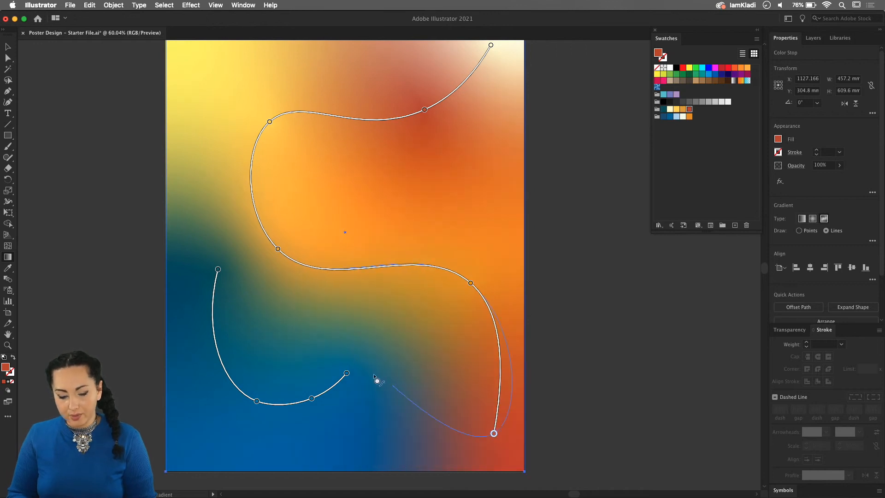
{"action": "left_click", "coordinate": [347, 373]}
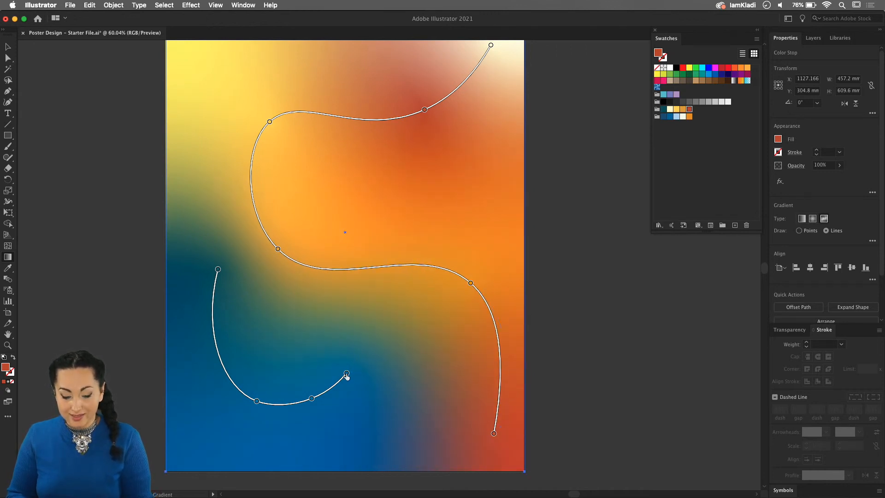
{"action": "left_click_drag", "start_coordinate": [348, 374], "coordinate": [361, 450]}
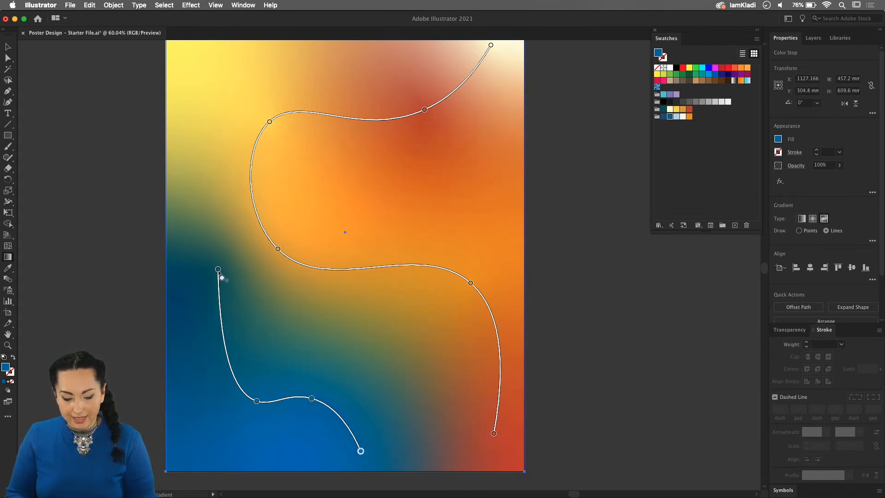
Step: Delete the white stop at the upper-right end of the S-shaped gradient line and deselect the rectangle
{"action": "left_click_drag", "start_coordinate": [218, 270], "coordinate": [205, 273]}
{"action": "left_click", "coordinate": [530, 271]}
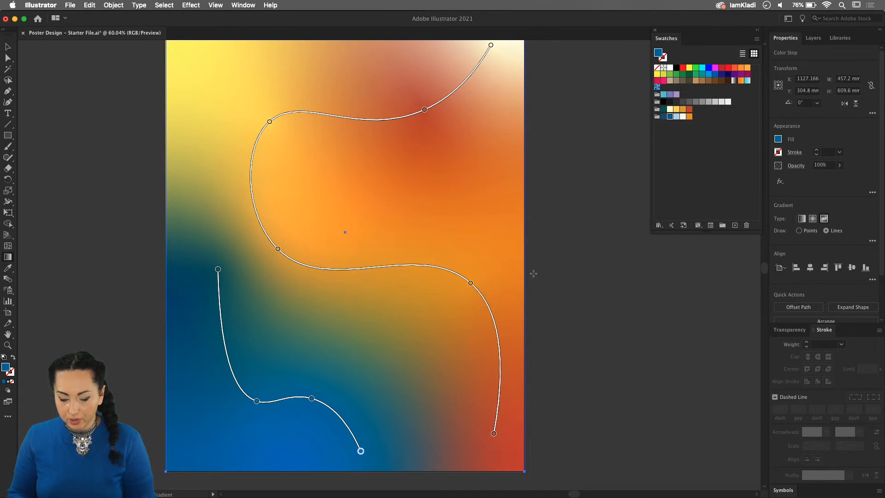
{"action": "mouse_move", "coordinate": [541, 355]}
{"action": "left_mouse_down"}
{"action": "mouse_move", "coordinate": [533, 308]}
{"action": "mouse_move", "coordinate": [538, 366]}
{"action": "left_mouse_up"}
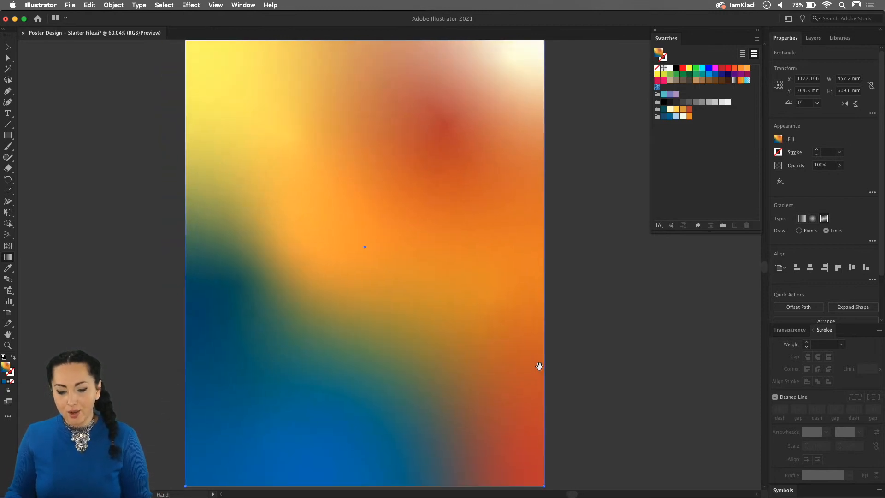
{"action": "scroll", "coordinate": [541, 367], "scroll_direction": "down", "scroll_amount": 5}
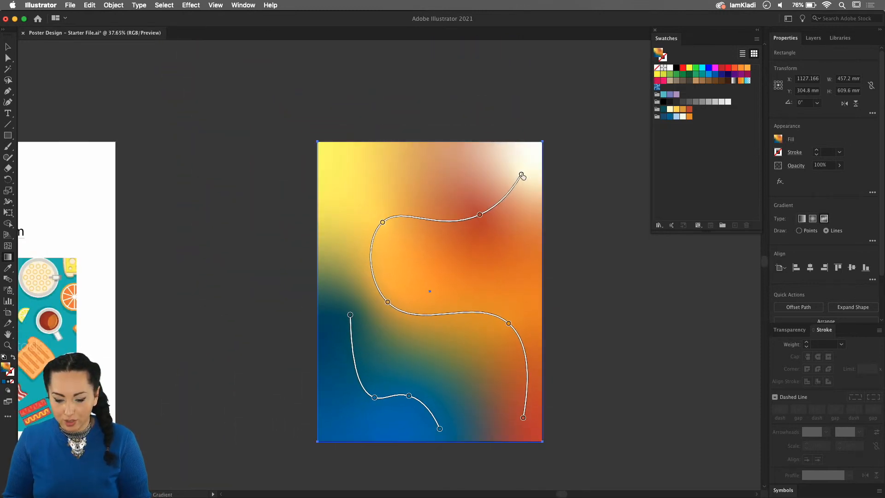
{"action": "left_click", "coordinate": [522, 175]}
{"action": "key", "text": "Delete"}
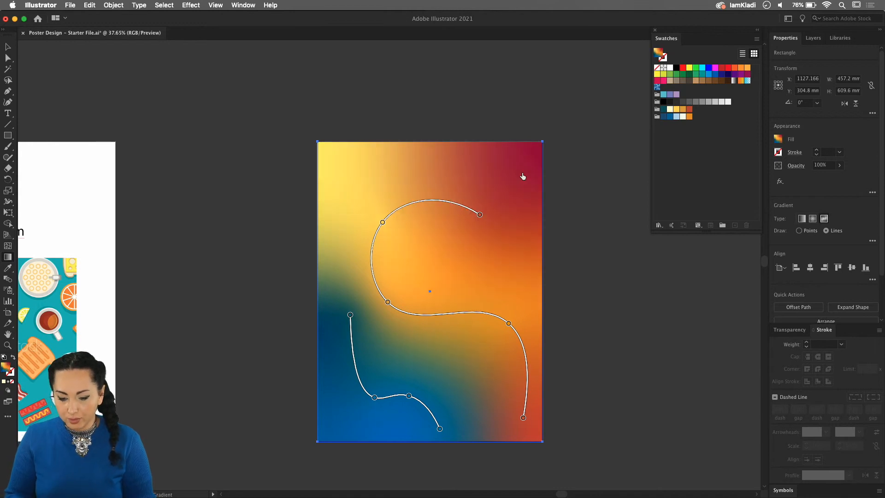
{"action": "key", "text": "a"}
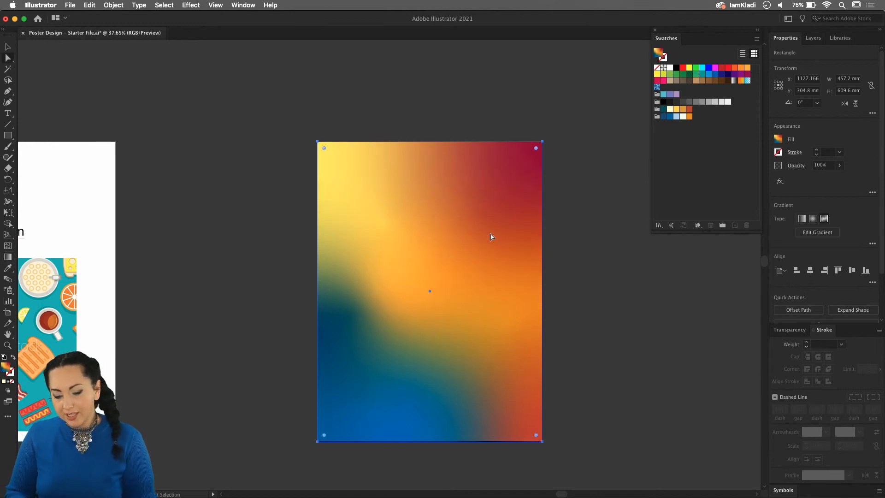
{"action": "left_click", "coordinate": [614, 282]}
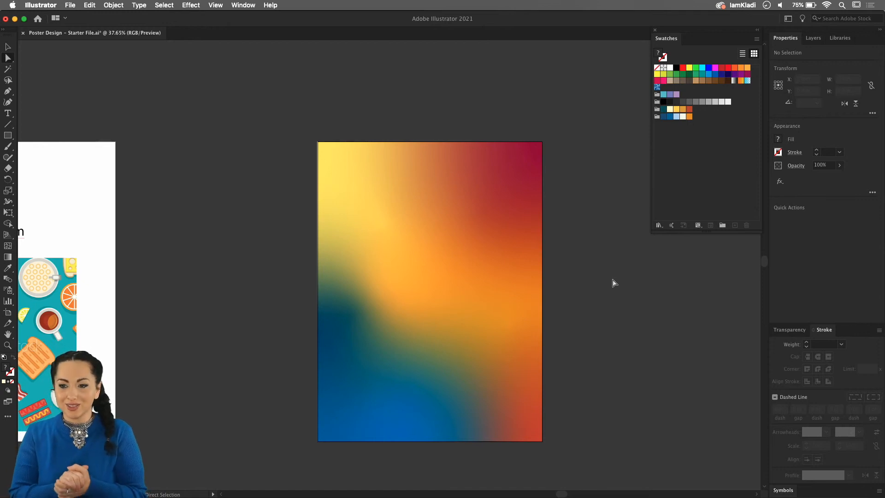
Step: Open Recolor Artwork for the gradient rectangle and apply the breakfast illustration's colors with the Color Theme Picker
{"action": "left_click_drag", "start_coordinate": [579, 283], "coordinate": [625, 264]}
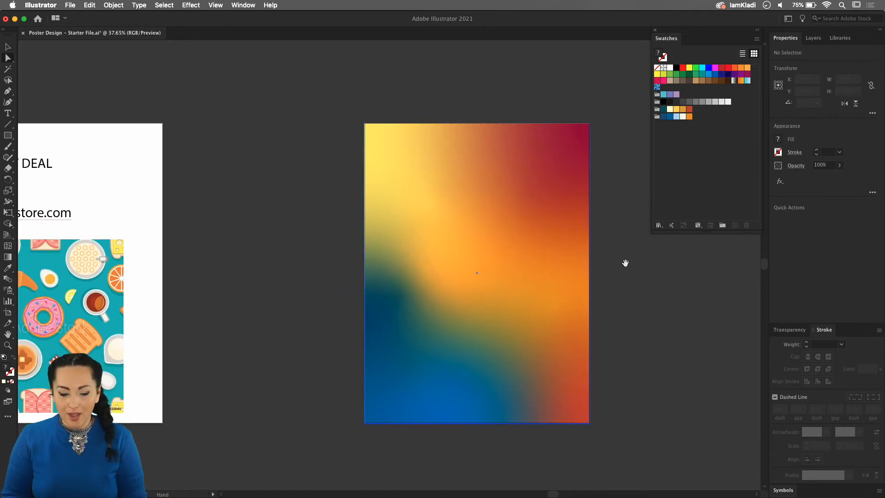
{"action": "scroll", "coordinate": [510, 371], "scroll_direction": "down", "scroll_amount": 3}
{"action": "scroll", "coordinate": [510, 370], "scroll_direction": "down", "scroll_amount": 1}
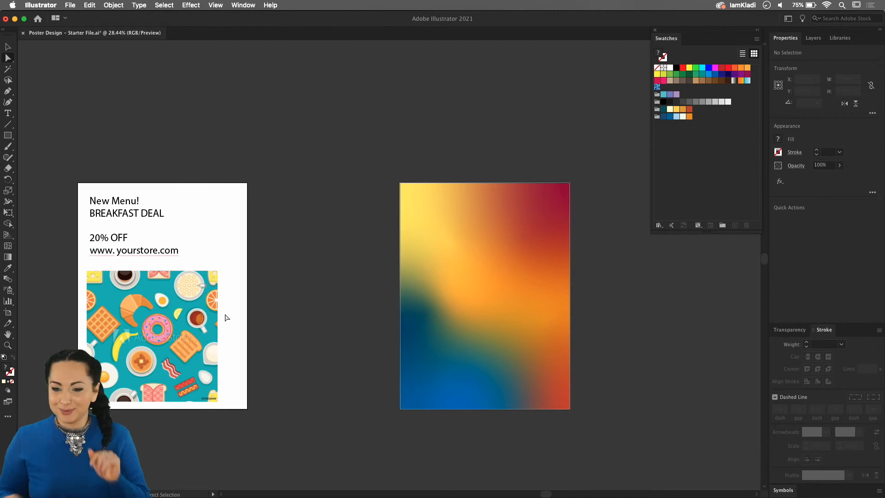
{"action": "left_click", "coordinate": [447, 333]}
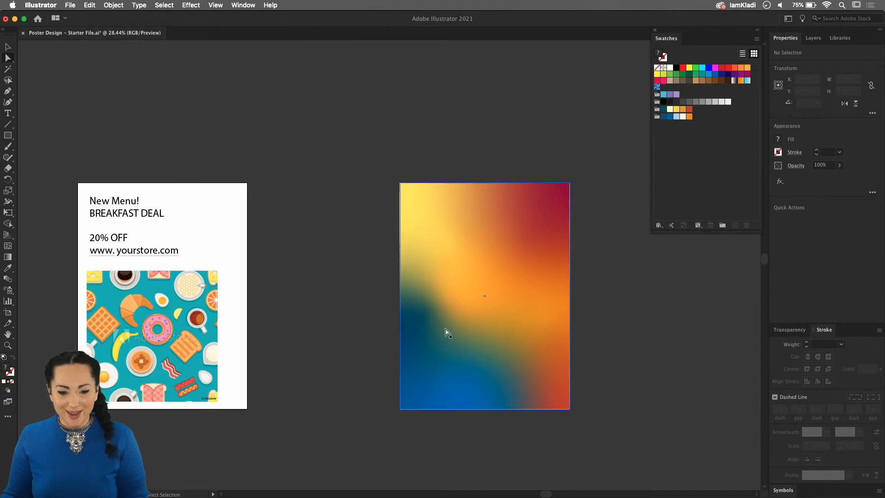
{"action": "key", "text": "v"}
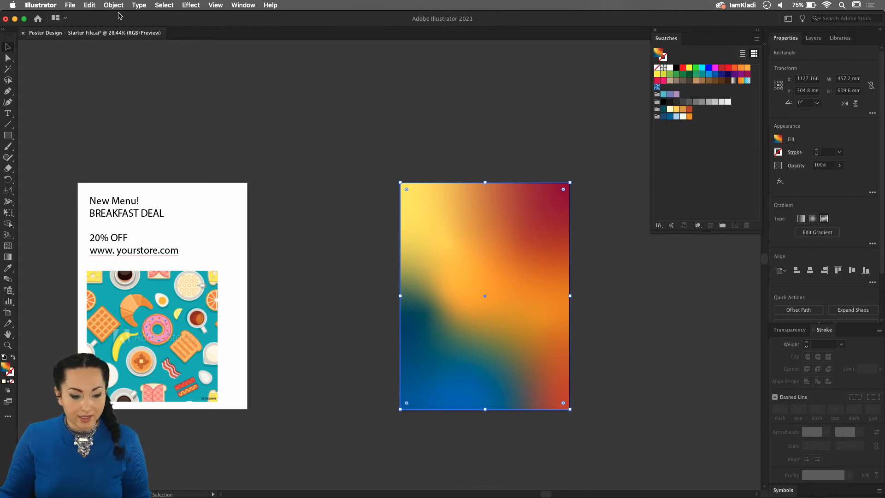
{"action": "left_click", "coordinate": [87, 7]}
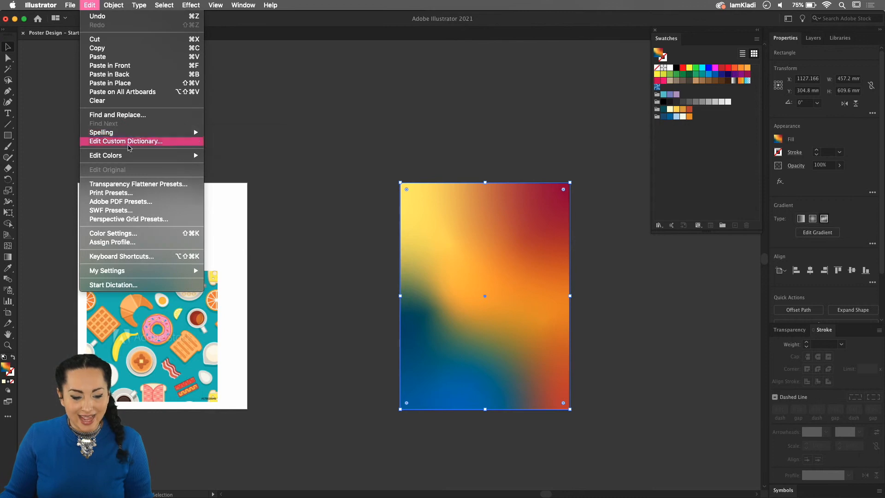
{"action": "mouse_move", "coordinate": [165, 157]}
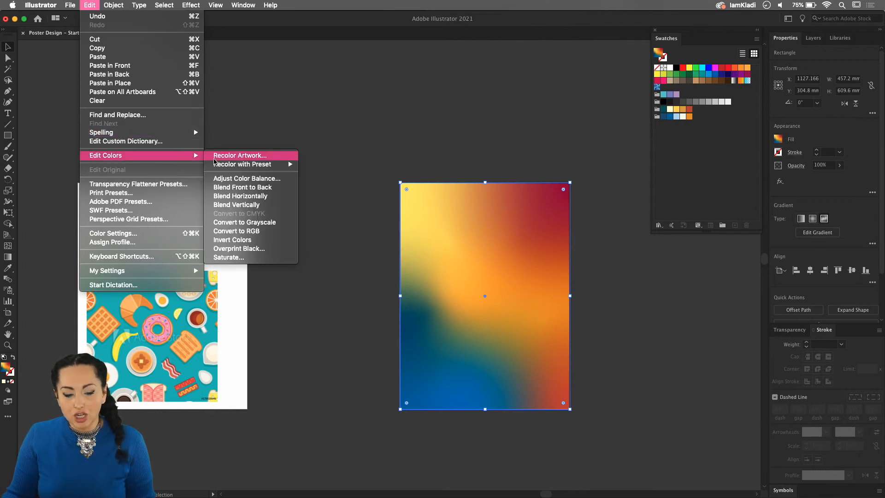
{"action": "left_click", "coordinate": [276, 160]}
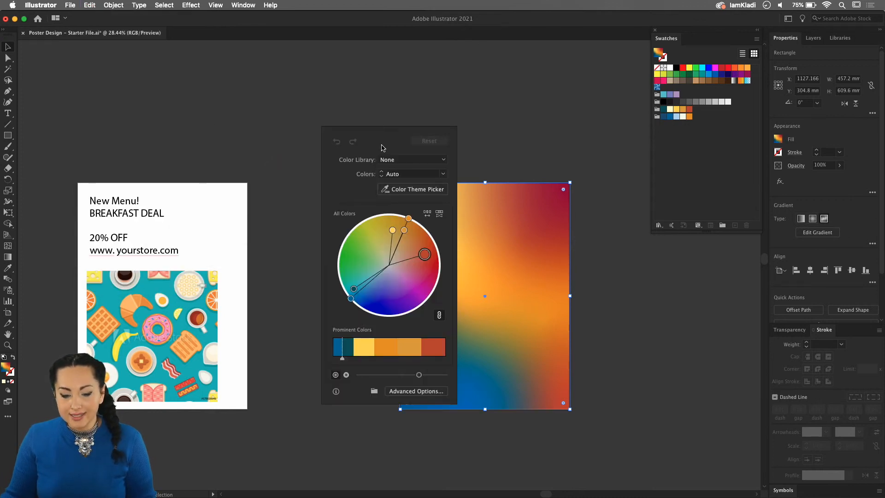
{"action": "left_click_drag", "start_coordinate": [386, 136], "coordinate": [321, 61]}
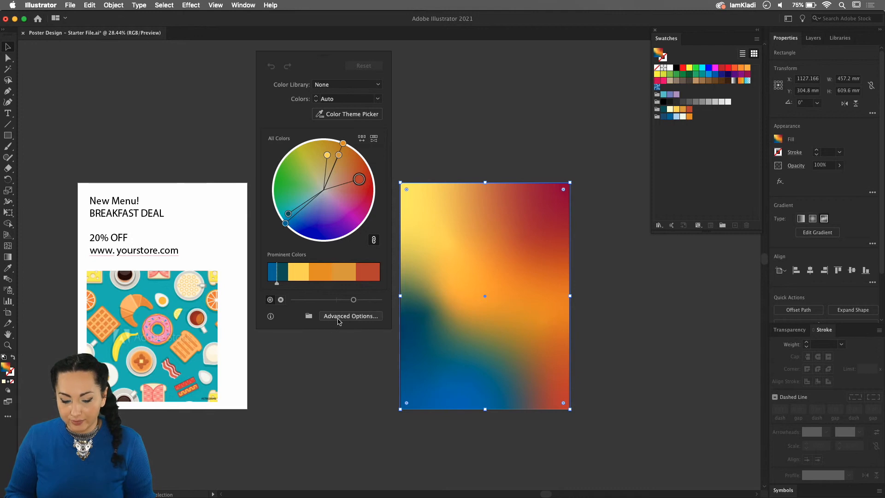
{"action": "left_click", "coordinate": [343, 116]}
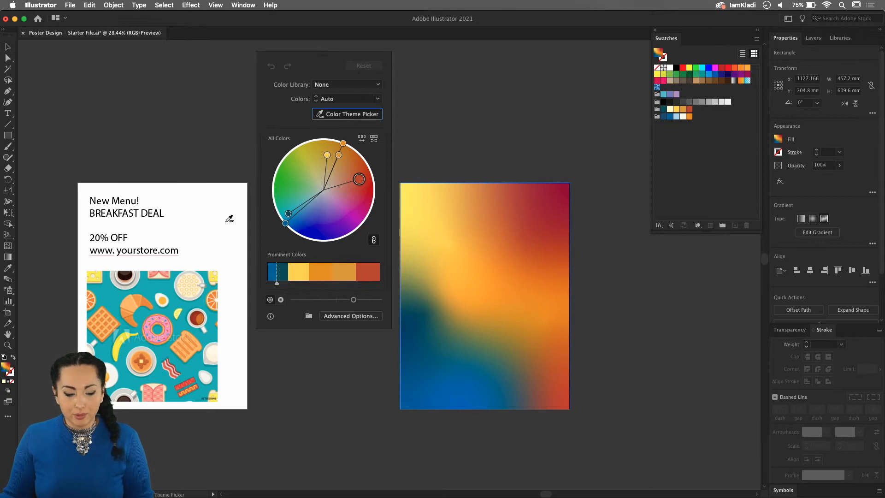
{"action": "left_click", "coordinate": [192, 281]}
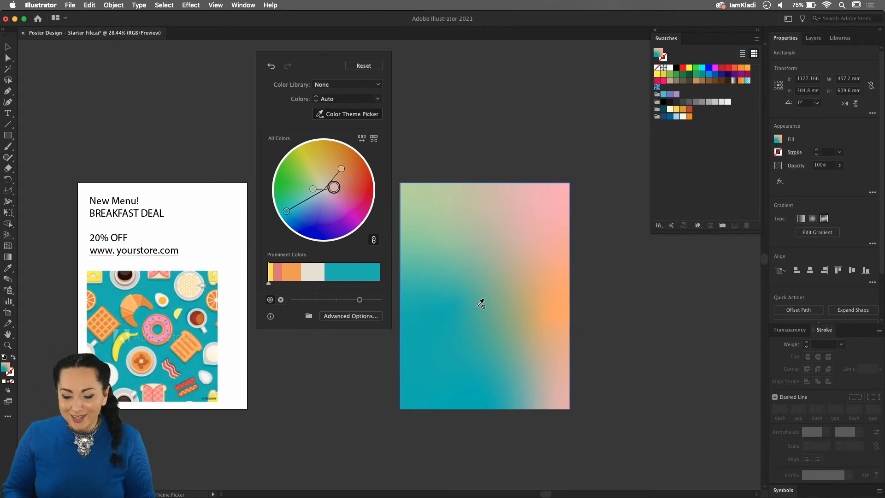
Step: Rebalance the Prominent Colors by shrinking teal and cream, enlarging orange and then giving yellow the largest weight
{"action": "scroll", "coordinate": [480, 301], "scroll_direction": "up", "scroll_amount": 3}
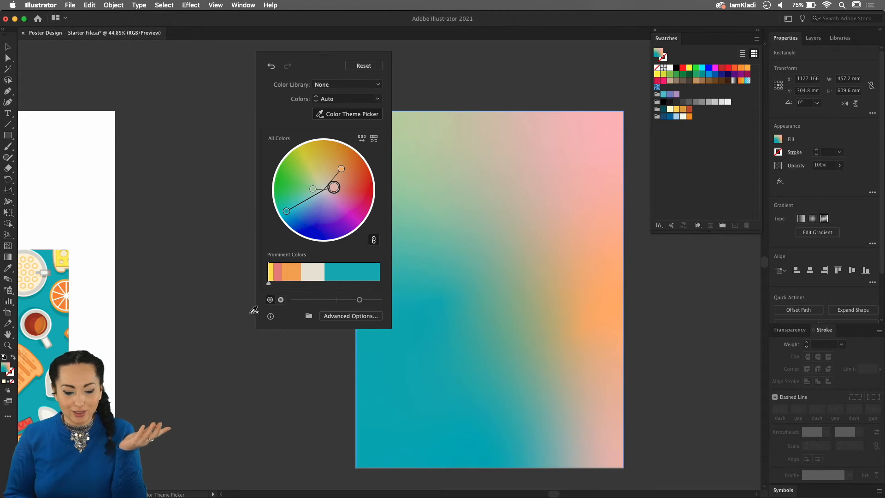
{"action": "scroll", "coordinate": [129, 317], "scroll_direction": "left", "scroll_amount": 5}
{"action": "scroll", "coordinate": [129, 318], "scroll_direction": "left", "scroll_amount": 2}
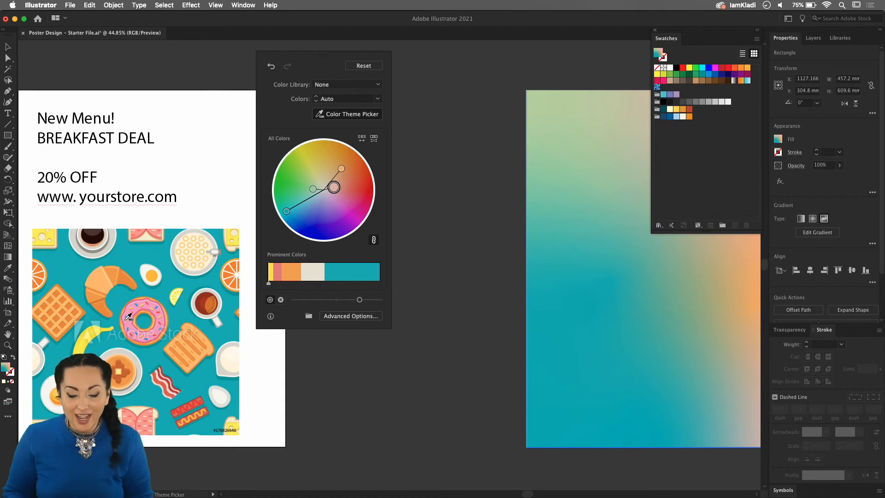
{"action": "scroll", "coordinate": [454, 308], "scroll_direction": "left", "scroll_amount": 5}
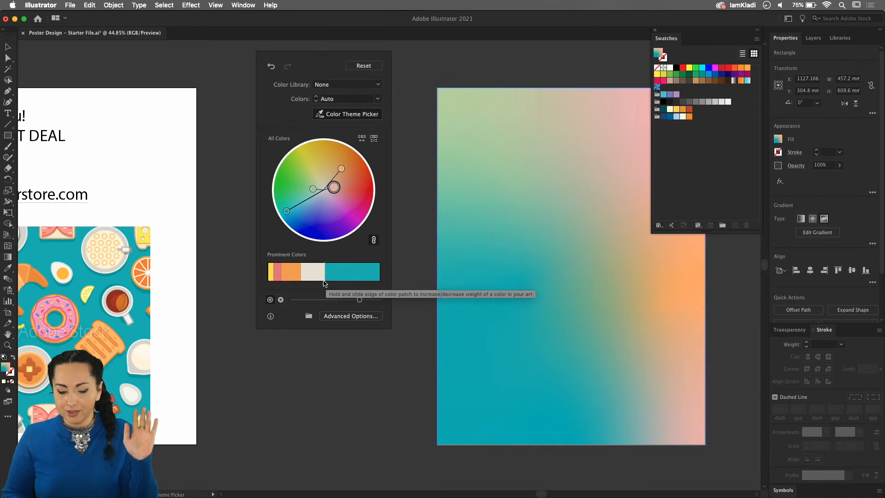
{"action": "left_click_drag", "start_coordinate": [330, 282], "coordinate": [370, 283]}
{"action": "left_click_drag", "start_coordinate": [301, 285], "coordinate": [355, 283]}
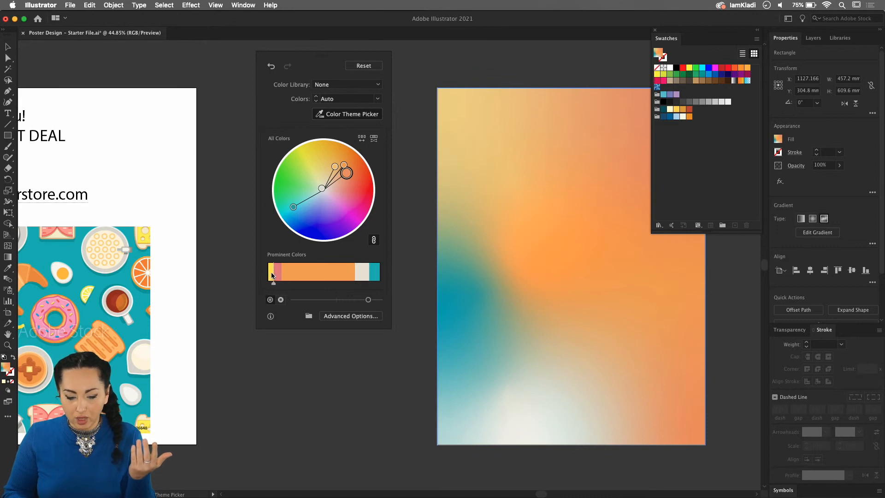
{"action": "left_click_drag", "start_coordinate": [273, 276], "coordinate": [341, 261]}
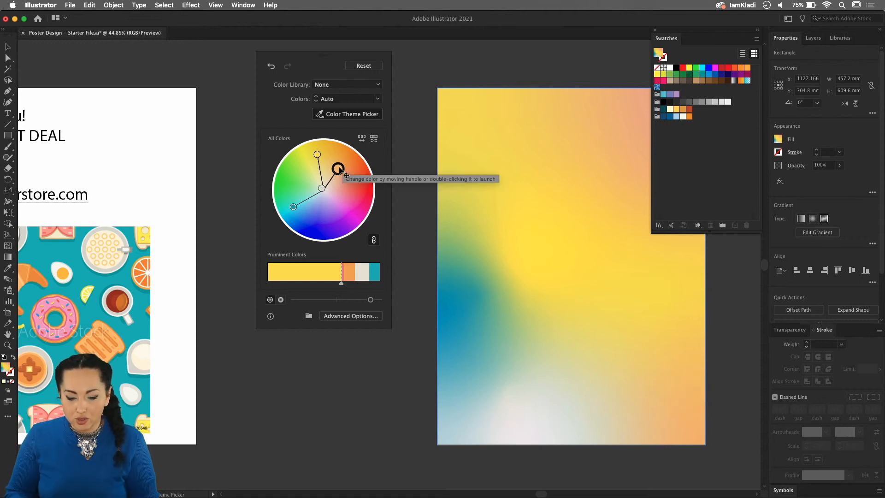
Step: Rotate the linked colors toward magenta and violet on the color wheel, then reset the colors and leave Recolor Artwork
{"action": "left_click_drag", "start_coordinate": [338, 169], "coordinate": [323, 213]}
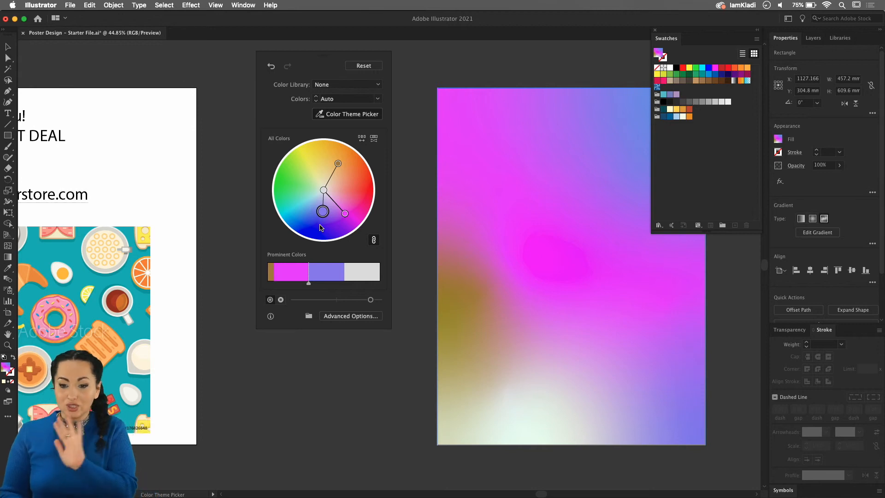
{"action": "left_click", "coordinate": [363, 65]}
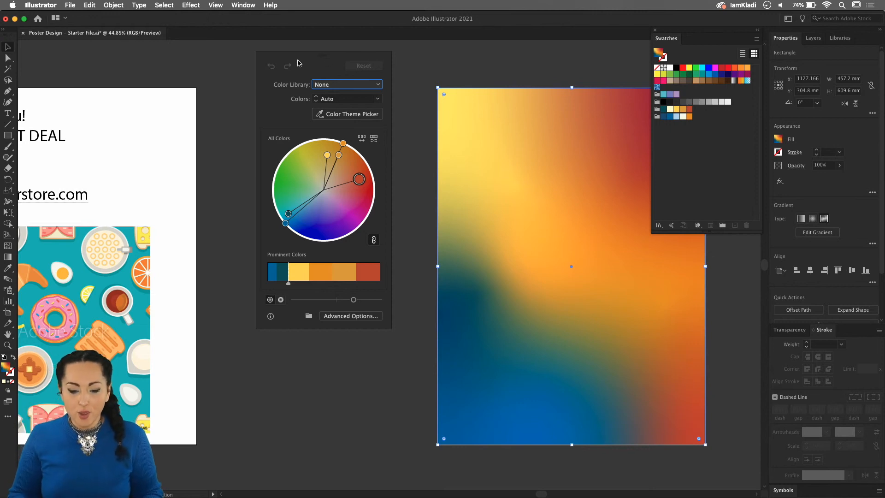
{"action": "left_click", "coordinate": [415, 70]}
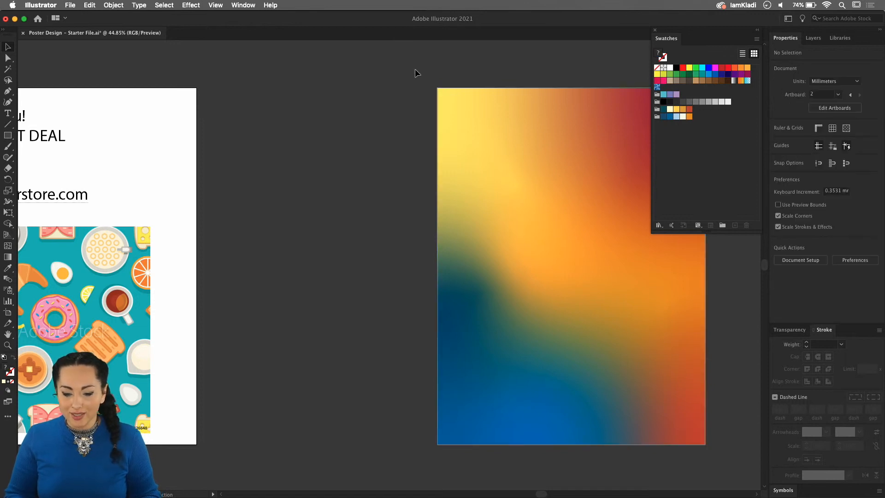
Step: Select the poster's text block and switch to the Fairwater Script page of Adobe Fonts in Chrome, closing the Sale Poster page
{"action": "scroll", "coordinate": [414, 70], "scroll_direction": "right", "scroll_amount": 1}
{"action": "scroll", "coordinate": [415, 70], "scroll_direction": "down", "scroll_amount": 4}
{"action": "scroll", "coordinate": [415, 72], "scroll_direction": "down", "scroll_amount": 1}
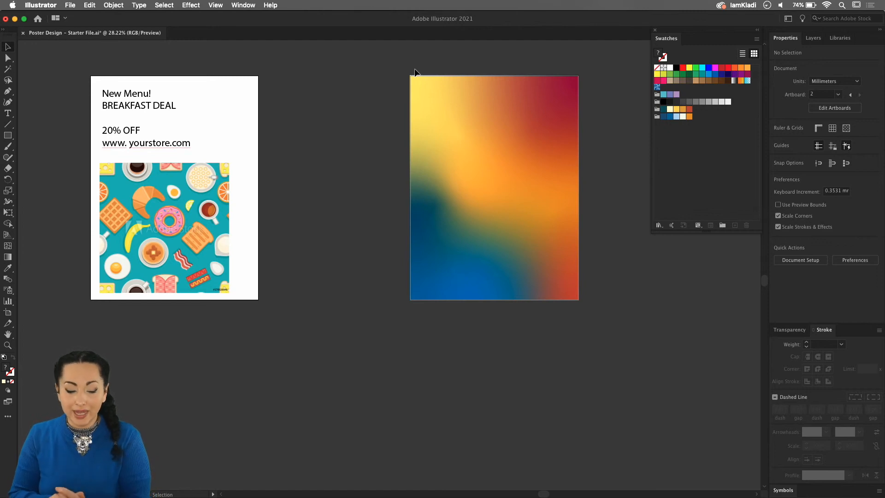
{"action": "key", "text": "space"}
{"action": "left_click_drag", "start_coordinate": [403, 201], "coordinate": [345, 276]}
{"action": "left_click", "coordinate": [81, 183]}
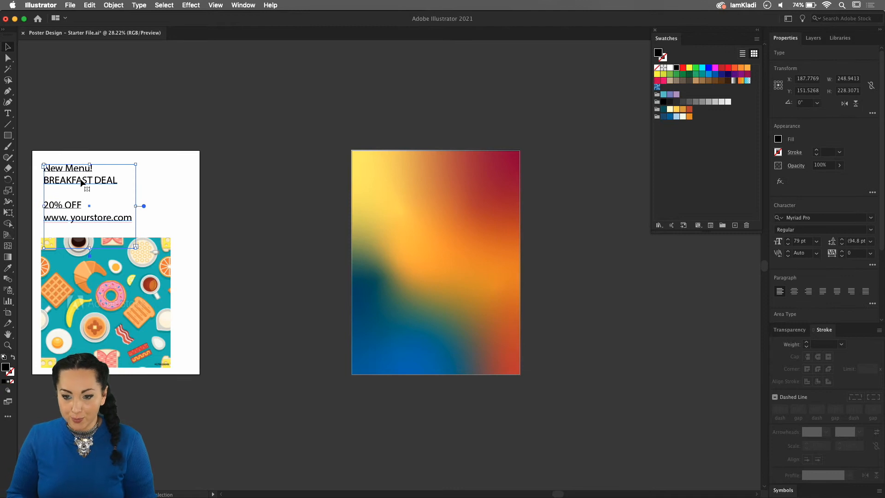
{"action": "mouse_move", "coordinate": [454, 495]}
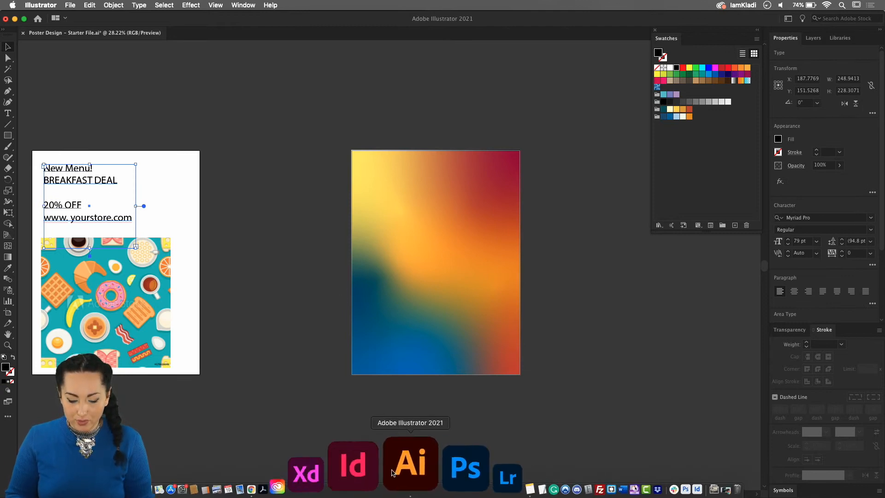
{"action": "left_click", "coordinate": [348, 473]}
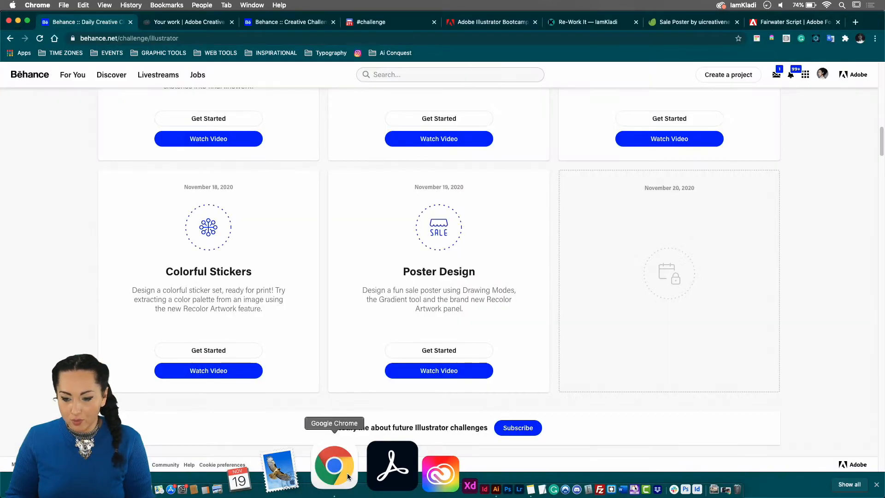
{"action": "left_click", "coordinate": [737, 22]}
{"action": "left_click", "coordinate": [725, 24]}
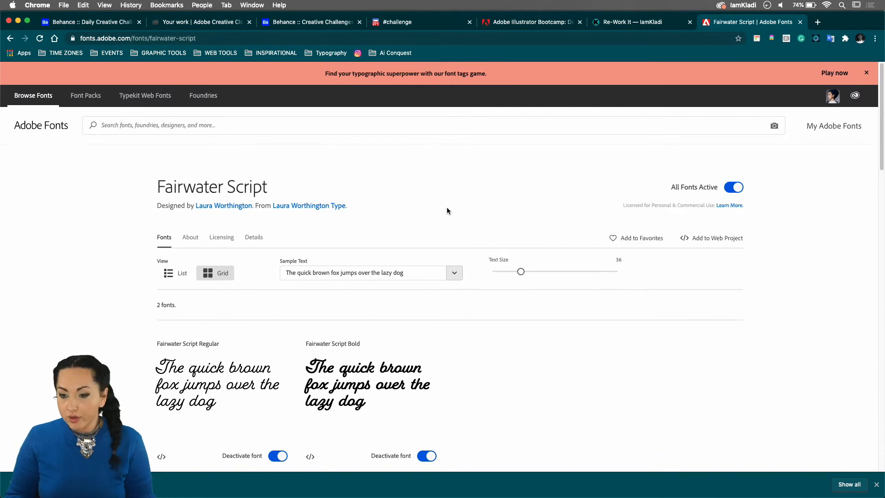
Step: Browse the Adobe Fonts font packs and open the Retro Glamping Font Pack to examine its fonts
{"action": "left_click", "coordinate": [98, 99]}
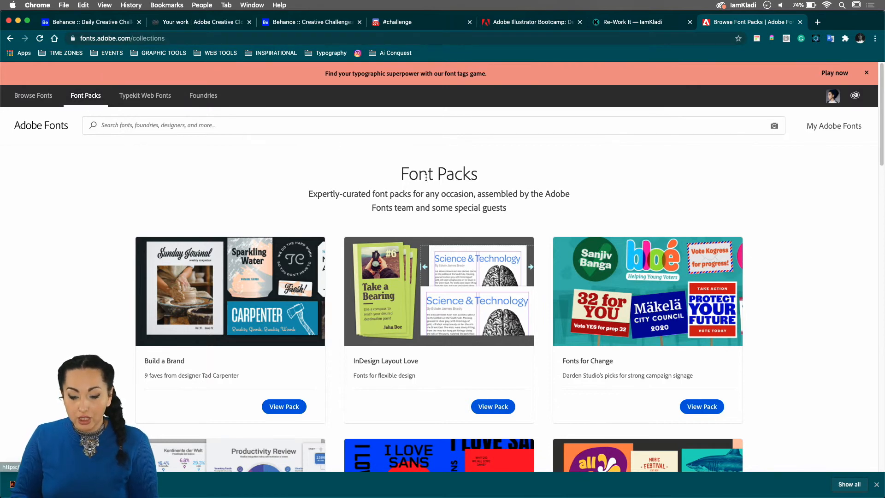
{"action": "scroll", "coordinate": [427, 180], "scroll_direction": "down", "scroll_amount": 3}
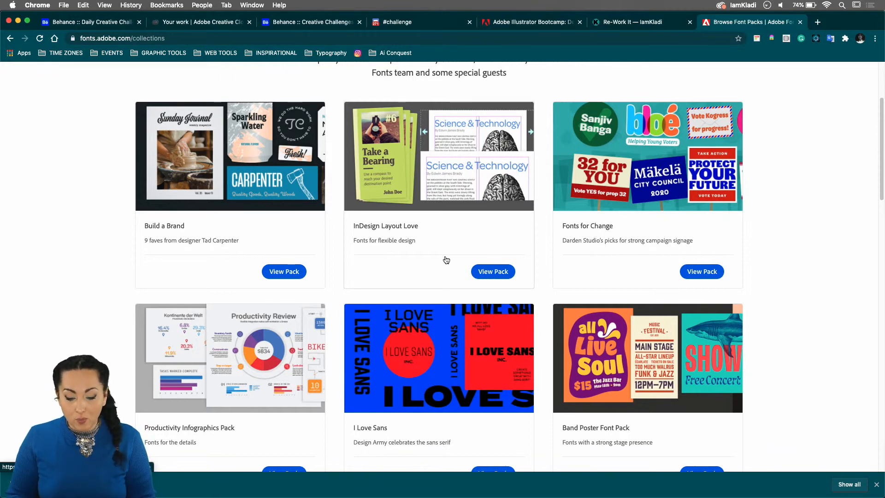
{"action": "scroll", "coordinate": [446, 260], "scroll_direction": "down", "scroll_amount": 4}
{"action": "scroll", "coordinate": [446, 259], "scroll_direction": "down", "scroll_amount": 4}
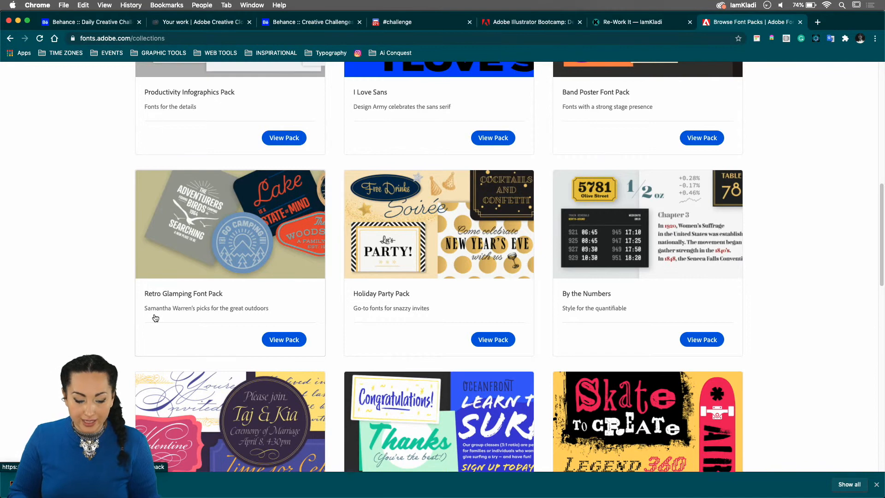
{"action": "left_click", "coordinate": [289, 343]}
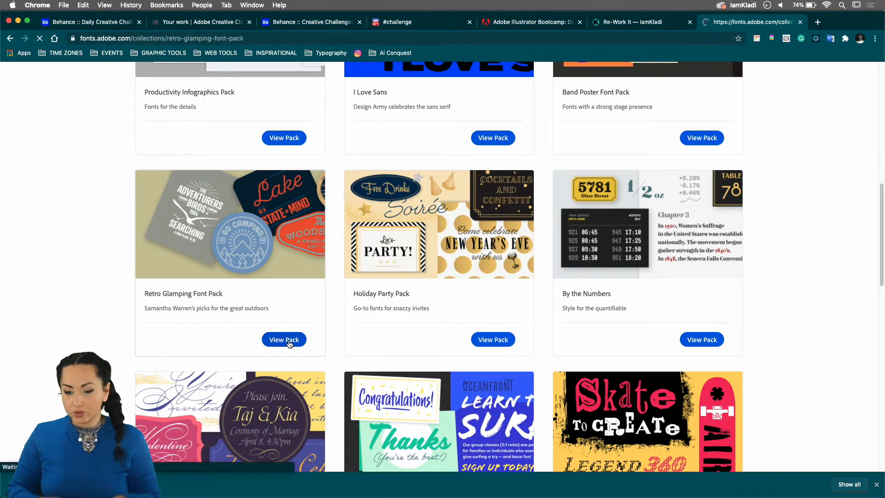
{"action": "scroll", "coordinate": [547, 306], "scroll_direction": "down", "scroll_amount": 10}
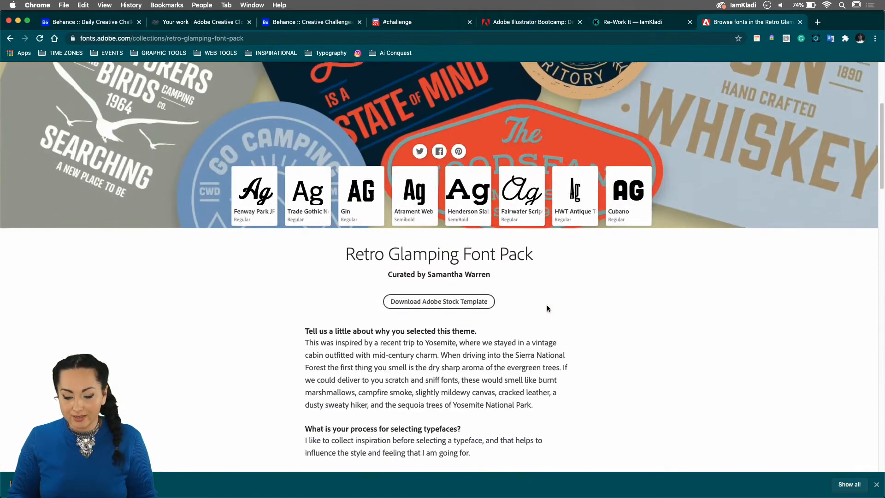
{"action": "scroll", "coordinate": [547, 305], "scroll_direction": "down", "scroll_amount": 5}
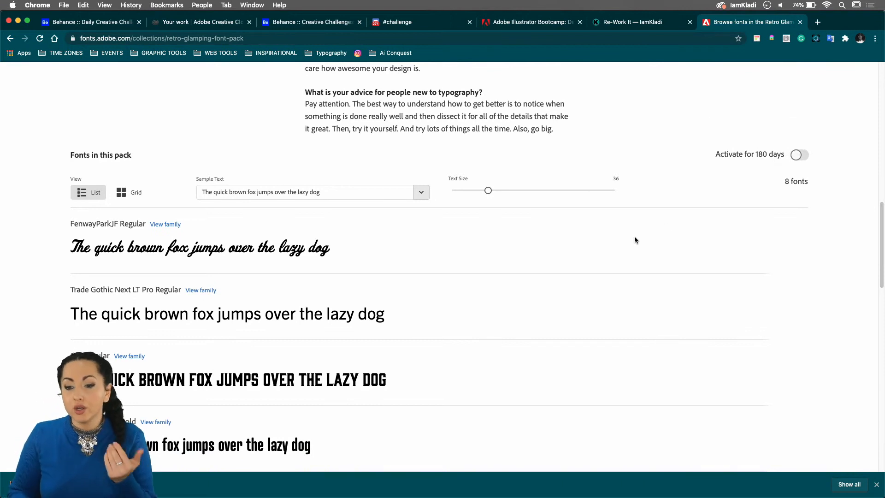
Step: Look through the fonts in the Retro Glamping Font Pack and open the Fairwater Script family
{"action": "scroll", "coordinate": [451, 354], "scroll_direction": "down", "scroll_amount": 5}
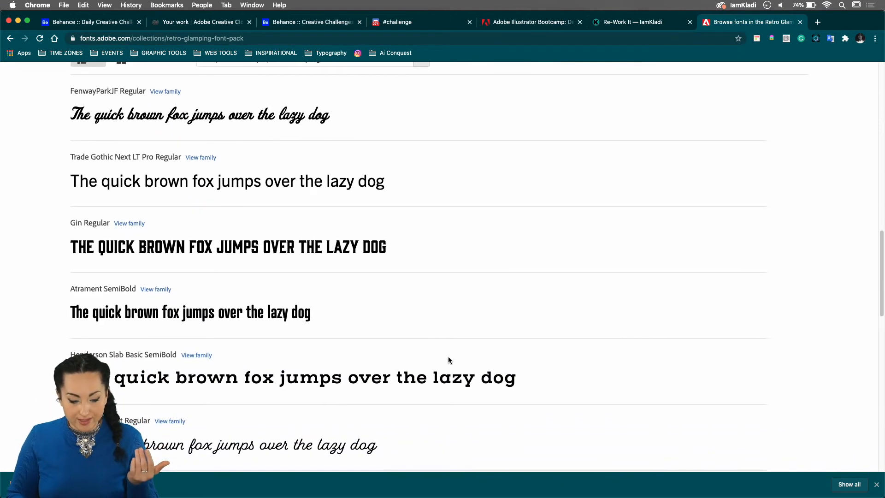
{"action": "scroll", "coordinate": [449, 359], "scroll_direction": "down", "scroll_amount": 2}
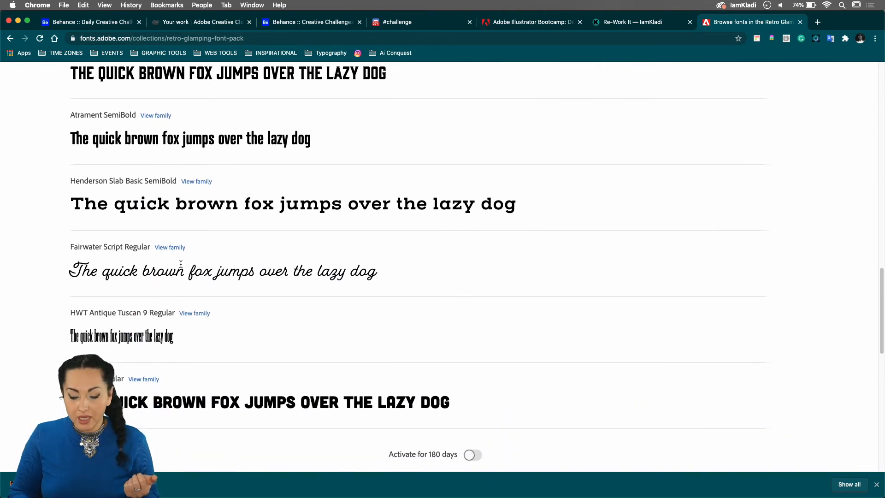
{"action": "scroll", "coordinate": [181, 263], "scroll_direction": "up", "scroll_amount": 4}
{"action": "scroll", "coordinate": [587, 222], "scroll_direction": "down", "scroll_amount": 9}
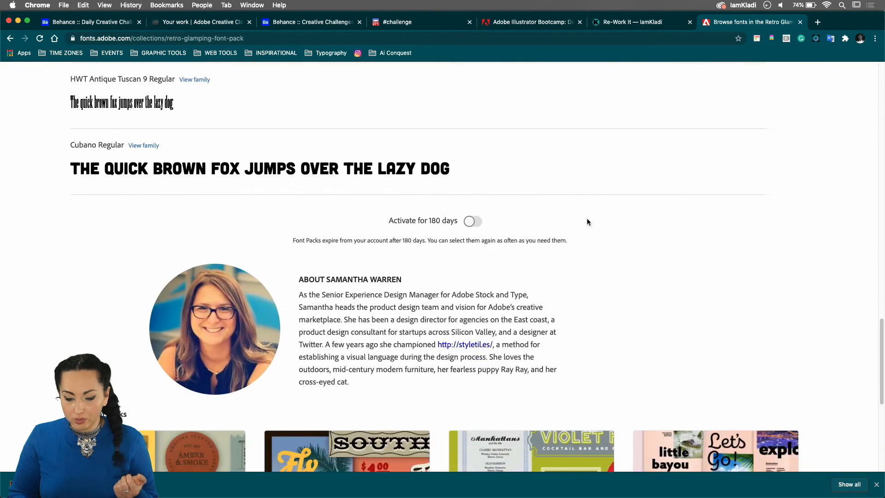
{"action": "scroll", "coordinate": [459, 195], "scroll_direction": "up", "scroll_amount": 2}
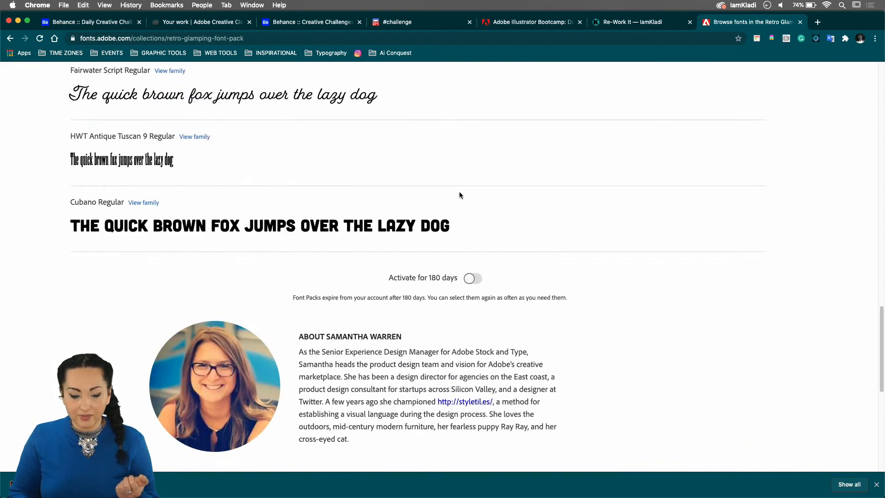
{"action": "scroll", "coordinate": [459, 195], "scroll_direction": "up", "scroll_amount": 4}
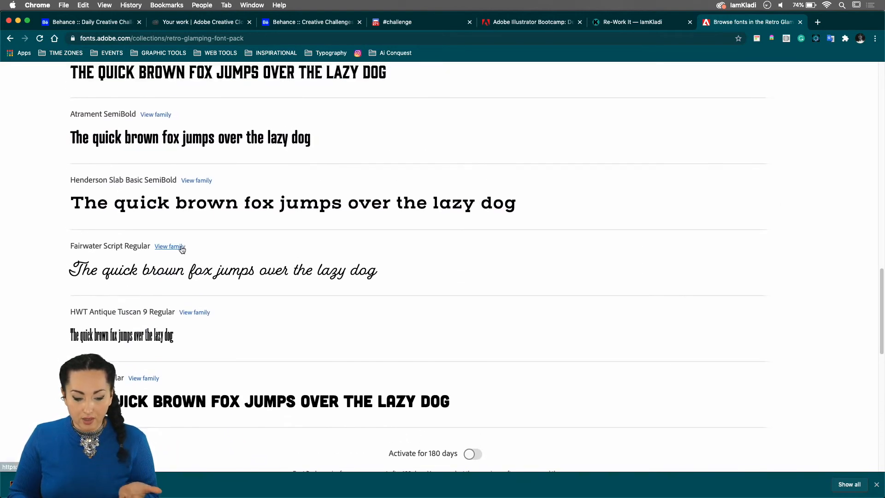
{"action": "left_click", "coordinate": [182, 249]}
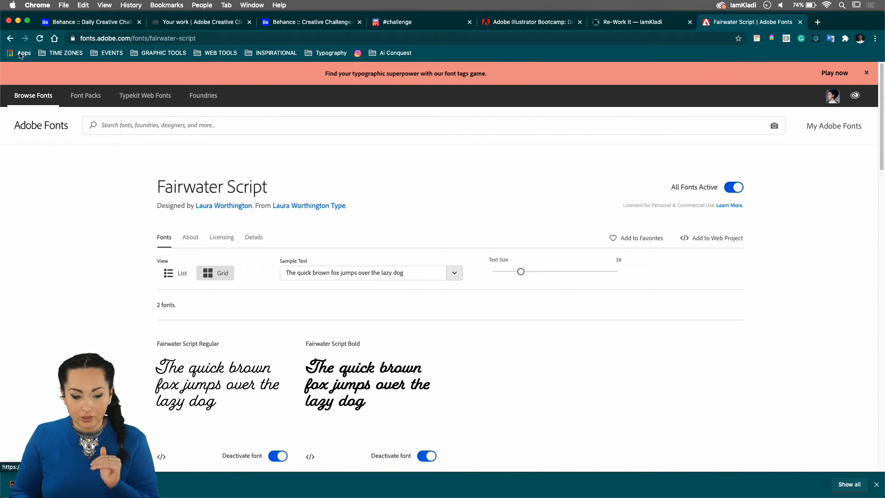
Step: Return to the Retro Glamping Font Pack and open the Trade Gothic Next family to examine its styles
{"action": "left_click", "coordinate": [10, 36]}
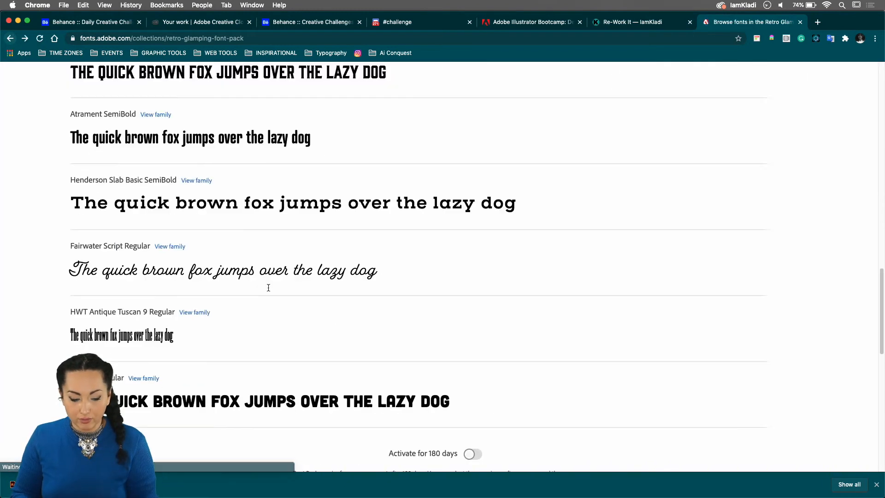
{"action": "scroll", "coordinate": [265, 322], "scroll_direction": "up", "scroll_amount": 2}
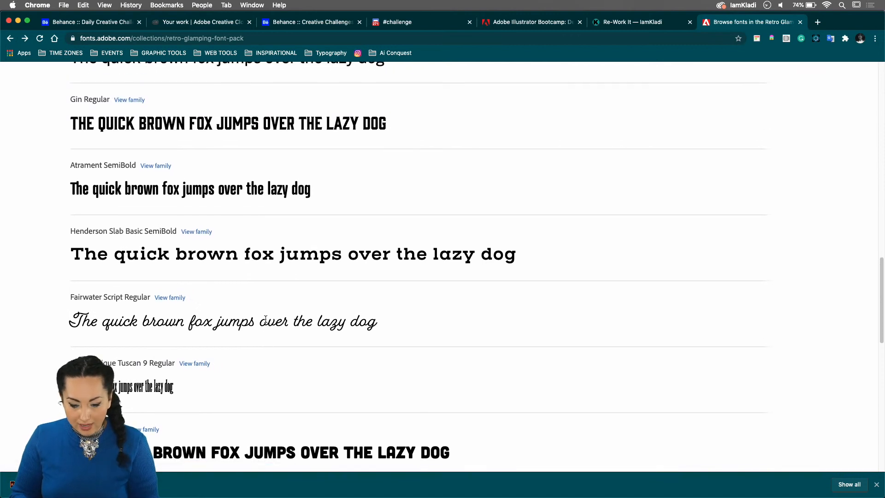
{"action": "scroll", "coordinate": [238, 258], "scroll_direction": "up", "scroll_amount": 5}
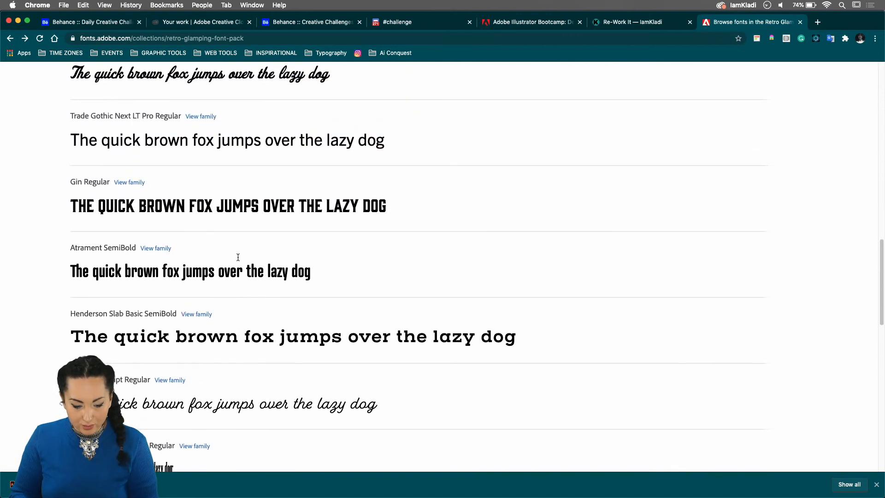
{"action": "scroll", "coordinate": [238, 261], "scroll_direction": "up", "scroll_amount": 2}
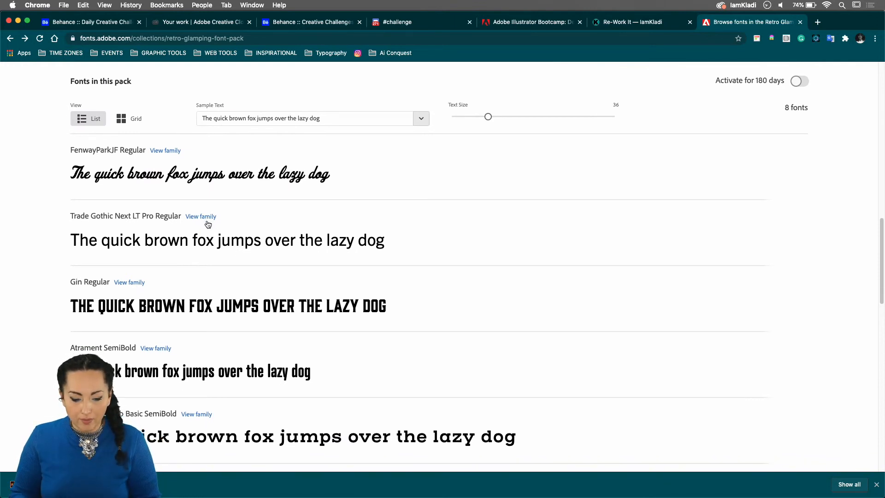
{"action": "left_click", "coordinate": [206, 217]}
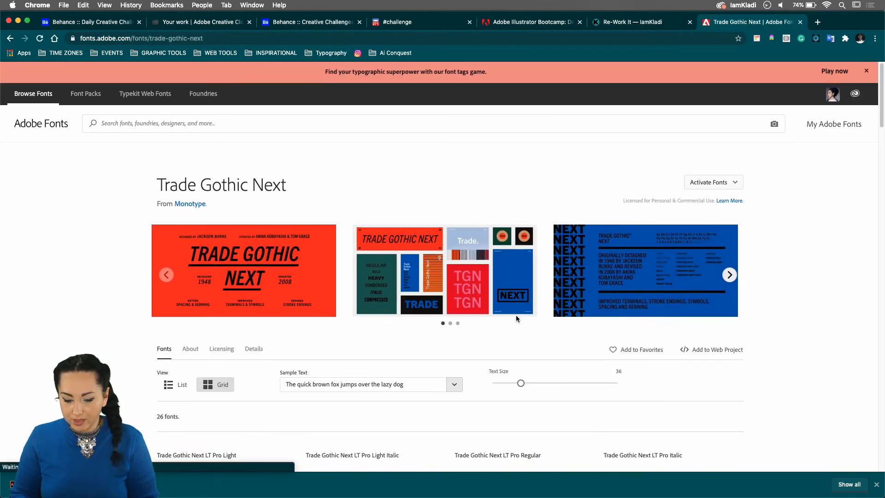
{"action": "scroll", "coordinate": [517, 317], "scroll_direction": "down", "scroll_amount": 5}
{"action": "scroll", "coordinate": [517, 316], "scroll_direction": "down", "scroll_amount": 3}
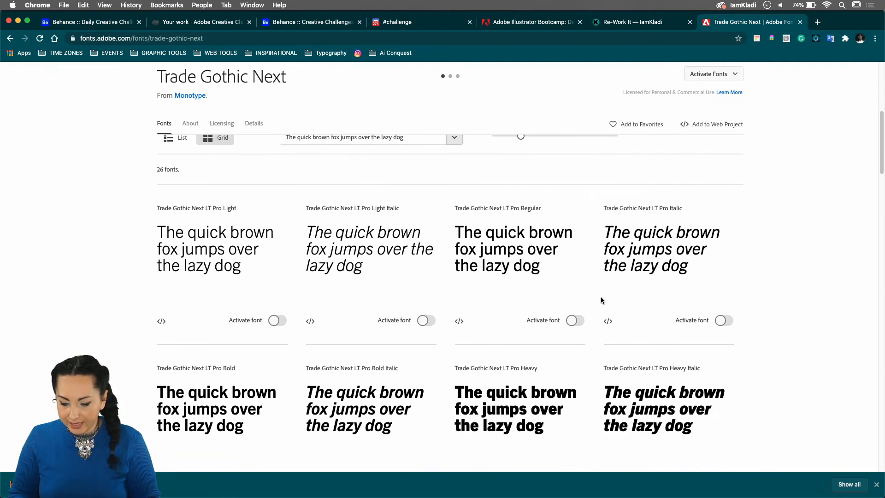
{"action": "scroll", "coordinate": [690, 332], "scroll_direction": "down", "scroll_amount": 3}
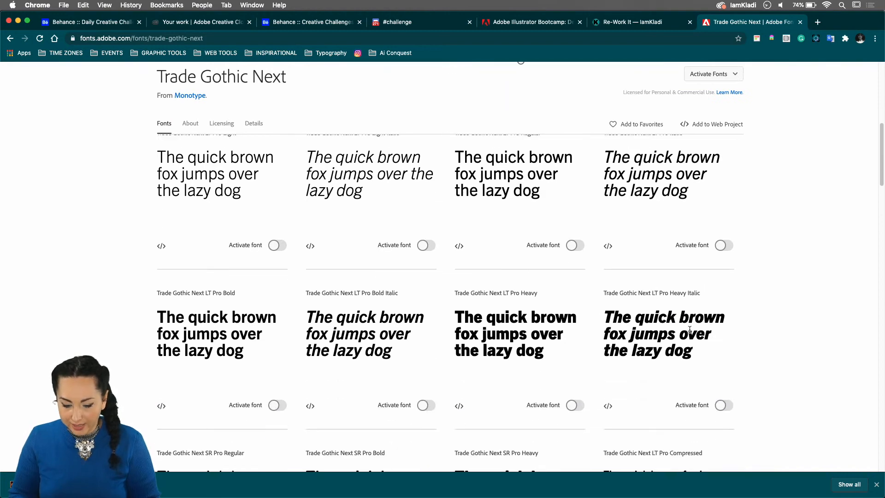
Step: Activate the Trade Gothic Next LT Pro Bold and Trade Gothic Next LT Pro Regular fonts
{"action": "left_click", "coordinate": [281, 405]}
{"action": "left_click", "coordinate": [275, 409]}
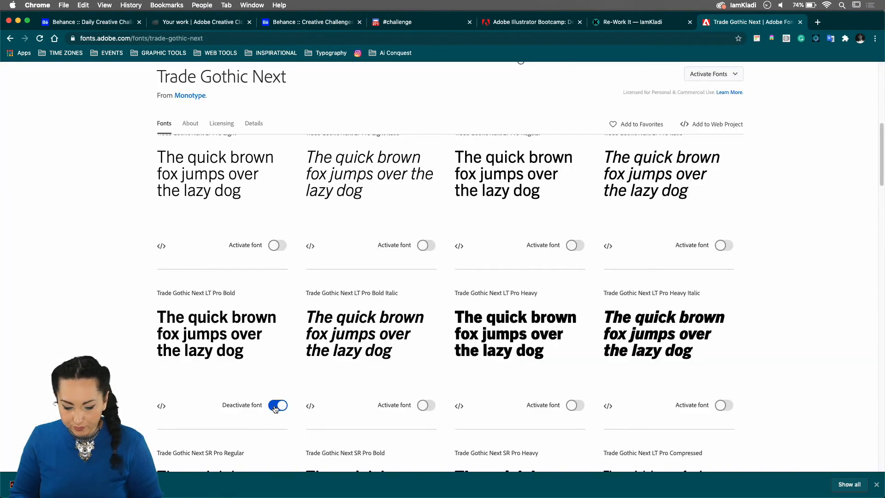
{"action": "scroll", "coordinate": [569, 264], "scroll_direction": "up", "scroll_amount": 3}
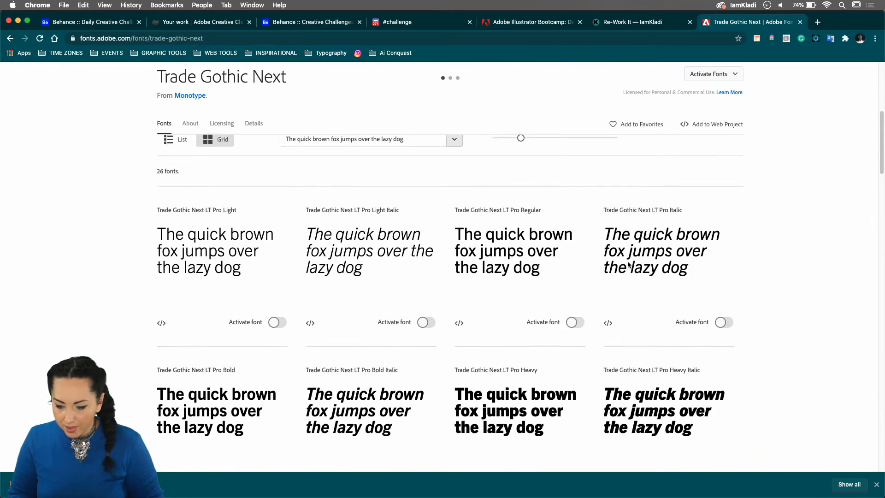
{"action": "left_click", "coordinate": [576, 325]}
{"action": "left_click", "coordinate": [546, 354]}
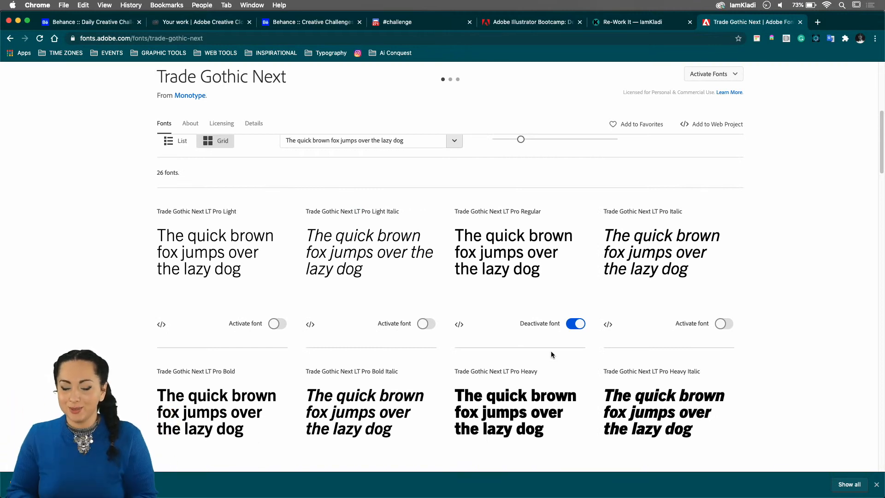
Step: Switch to Illustrator and copy the "New Menu!" line into a new text area about 560 x 246 mm overlapping the gradient artboard
{"action": "mouse_move", "coordinate": [597, 455]}
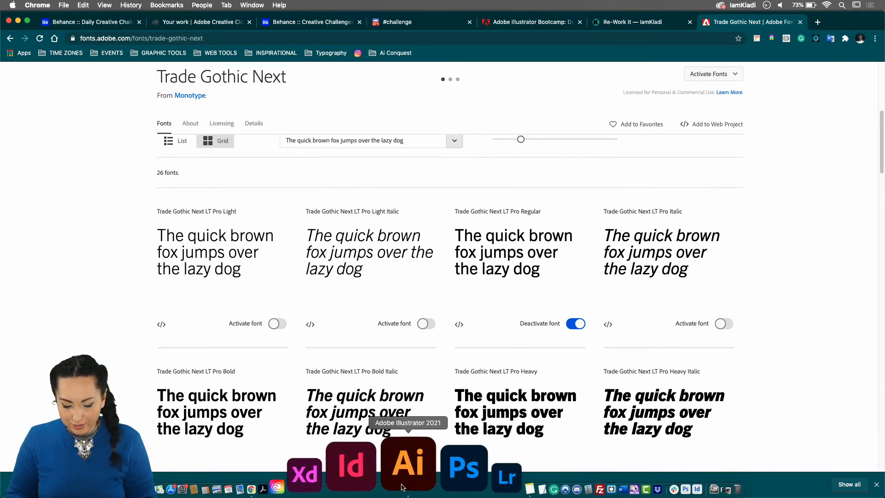
{"action": "left_click", "coordinate": [403, 487]}
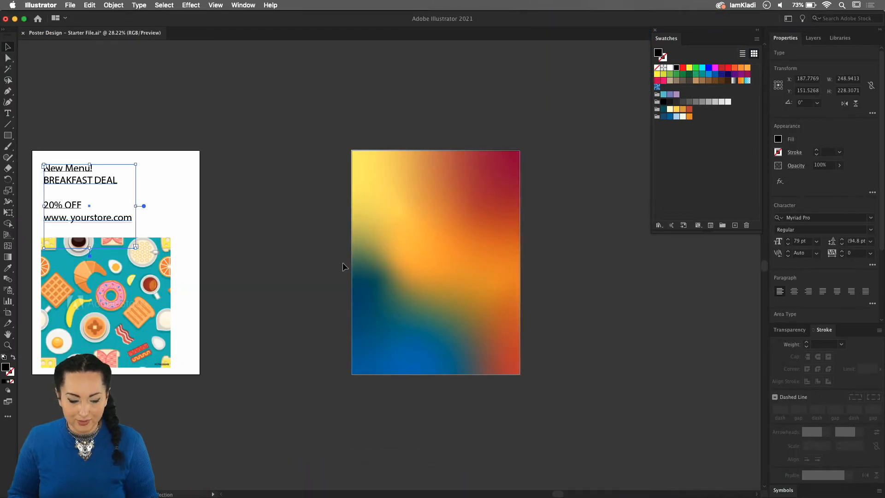
{"action": "triple_click", "coordinate": [84, 171]}
{"action": "key", "text": "super+c"}
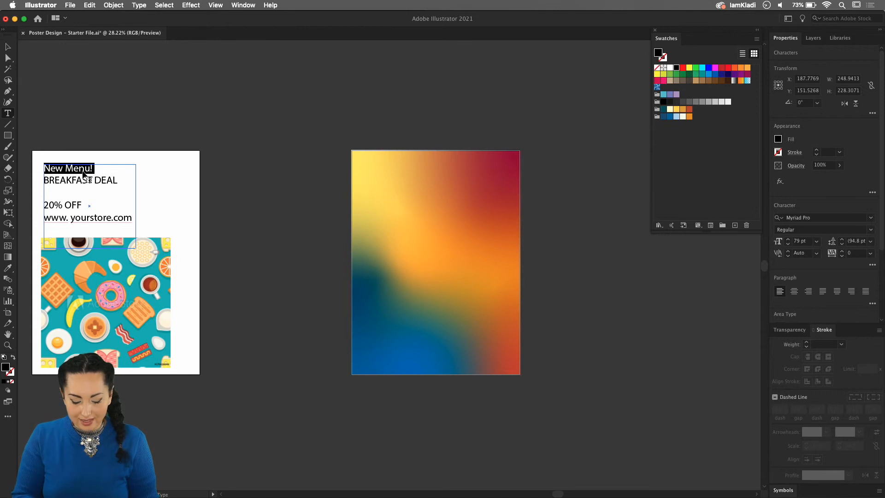
{"action": "left_click_drag", "start_coordinate": [233, 202], "coordinate": [439, 291]}
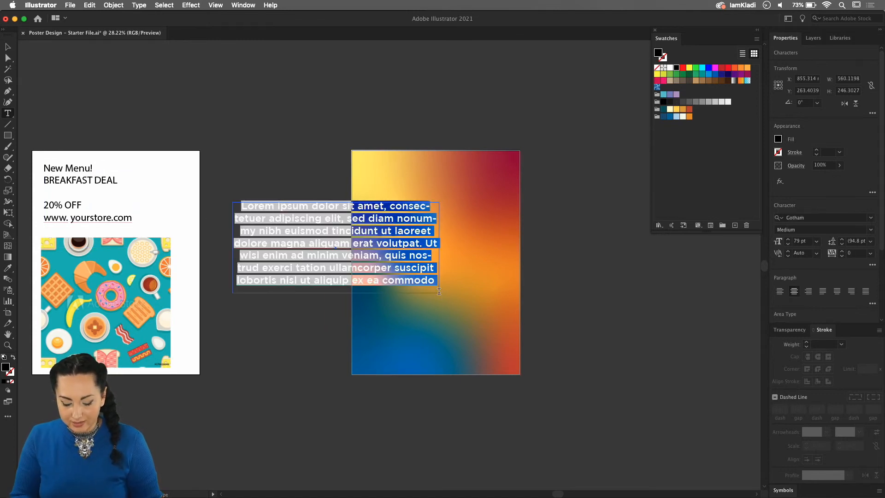
{"action": "key", "text": "super+v"}
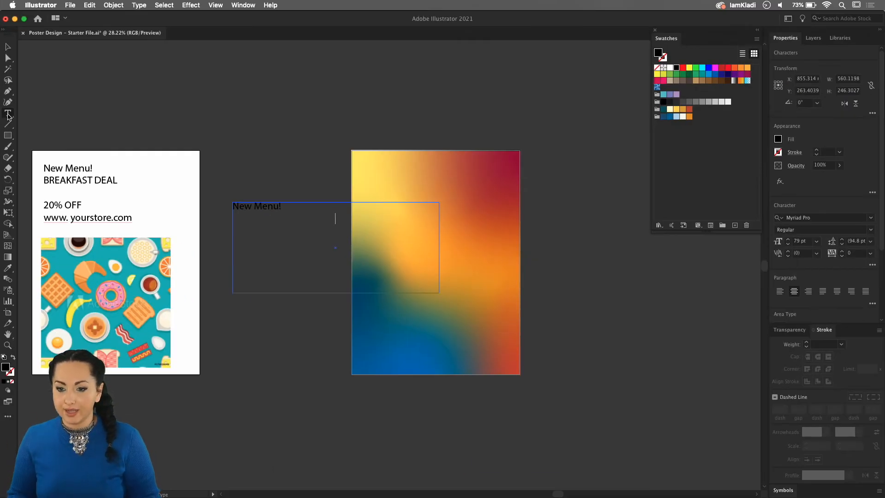
Step: Set the pasted "New Menu!" text in Fairwater Script Bold and give it a white fill
{"action": "triple_click", "coordinate": [249, 208]}
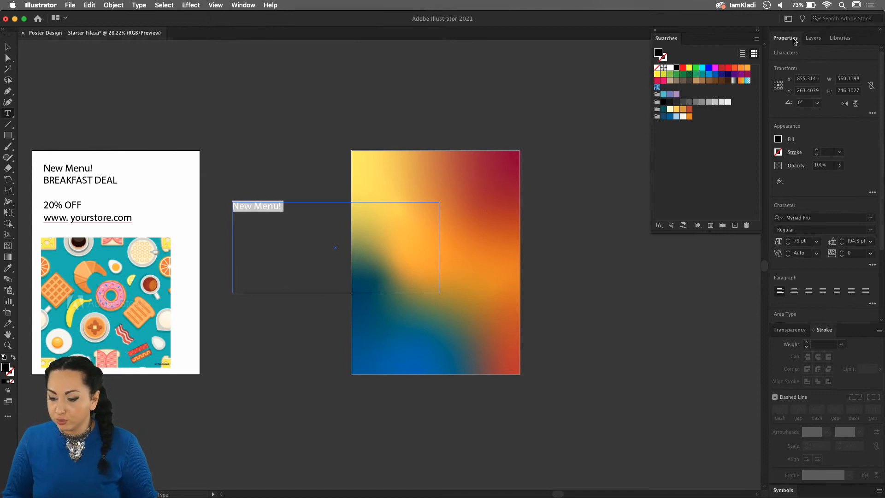
{"action": "left_click", "coordinate": [798, 217]}
{"action": "type", "text": "fai"}
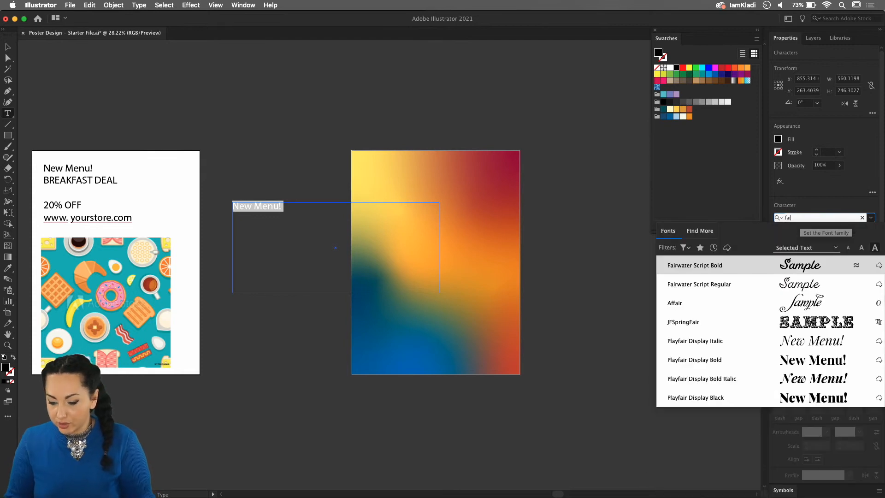
{"action": "left_click", "coordinate": [760, 273]}
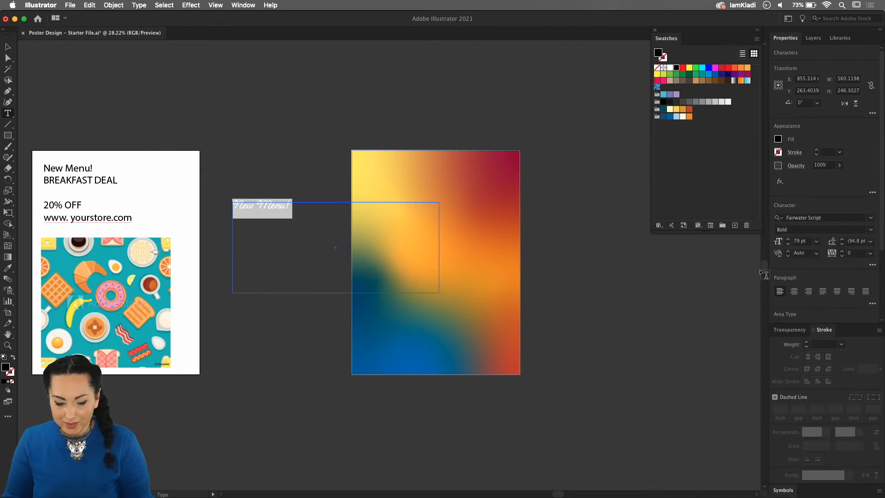
{"action": "left_click", "coordinate": [778, 139]}
{"action": "left_click", "coordinate": [691, 172]}
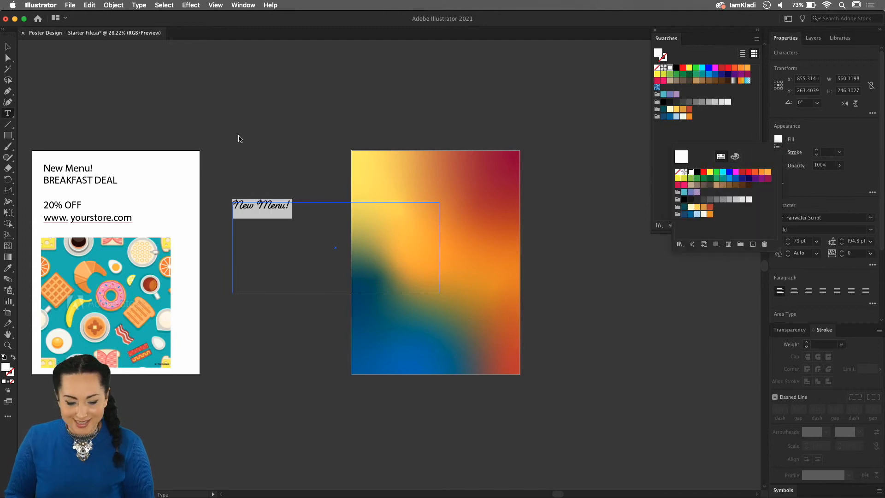
{"action": "left_click", "coordinate": [851, 205]}
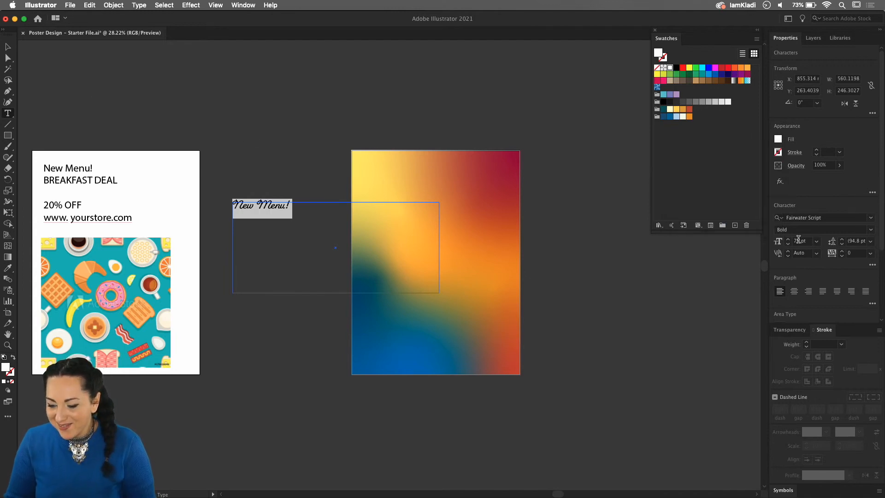
Step: Enlarge the "New Menu!" text to a font size of 150 pt
{"action": "left_click", "coordinate": [787, 238]}
{"action": "left_click", "coordinate": [788, 239]}
{"action": "left_click", "coordinate": [787, 238]}
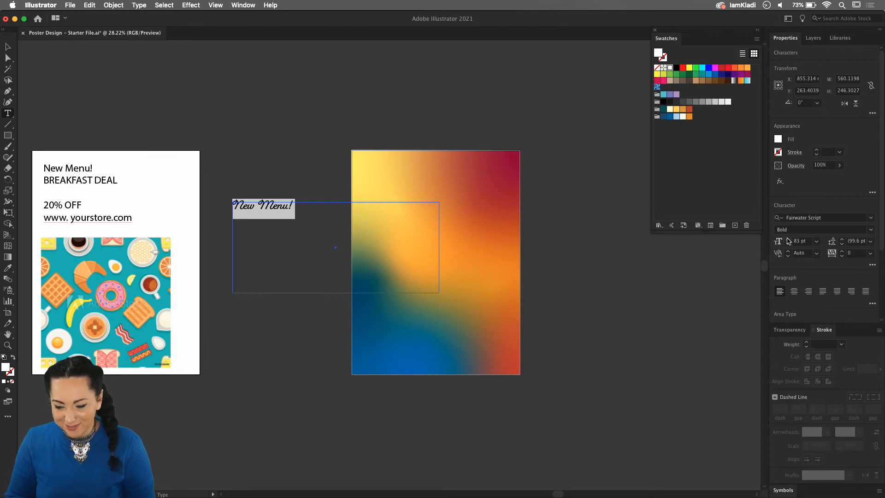
{"action": "left_click_drag", "start_coordinate": [788, 240], "coordinate": [789, 243]}
{"action": "left_click", "coordinate": [789, 244]}
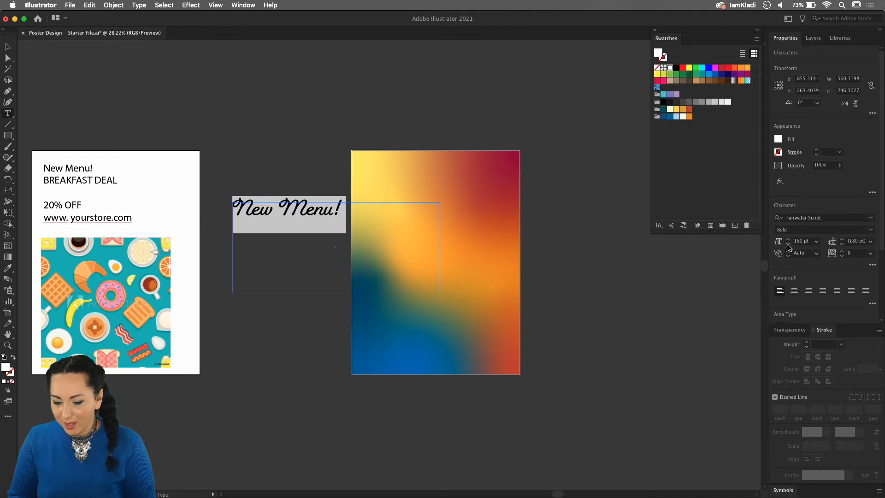
Step: Convert the "New Menu!" area type to point type and deselect it
{"action": "left_click", "coordinate": [8, 47]}
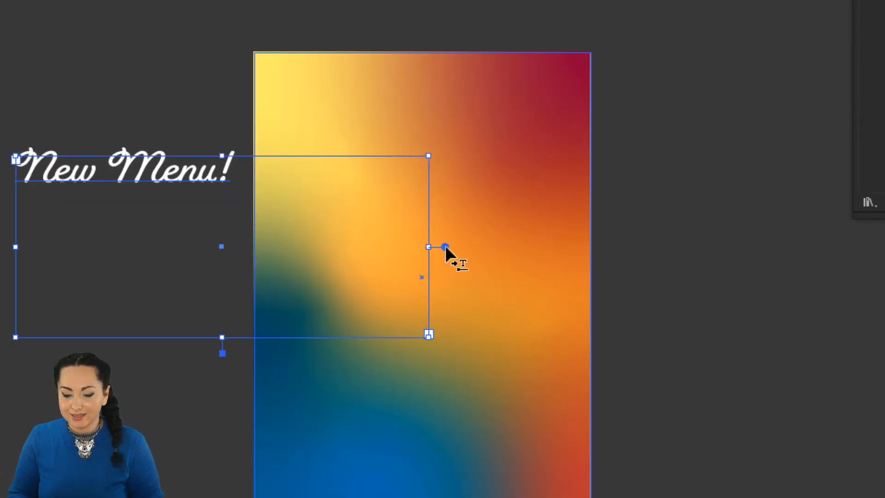
{"action": "double_click", "coordinate": [446, 246]}
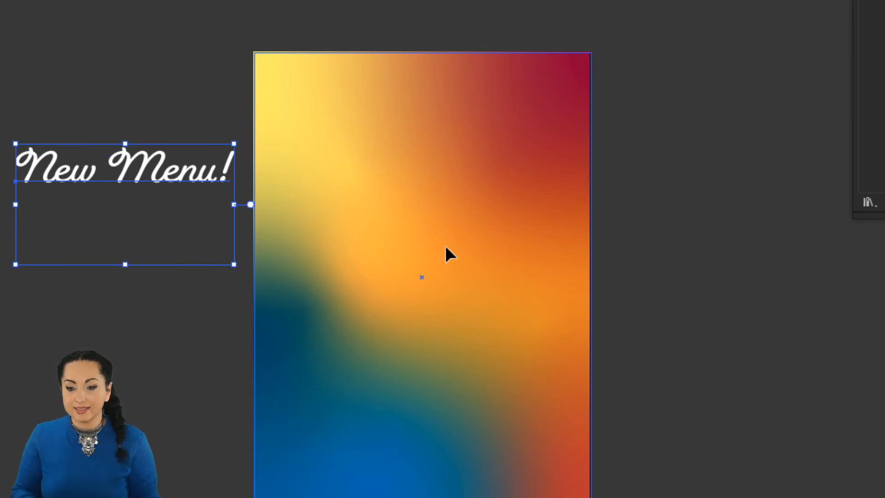
{"action": "left_click", "coordinate": [58, 200]}
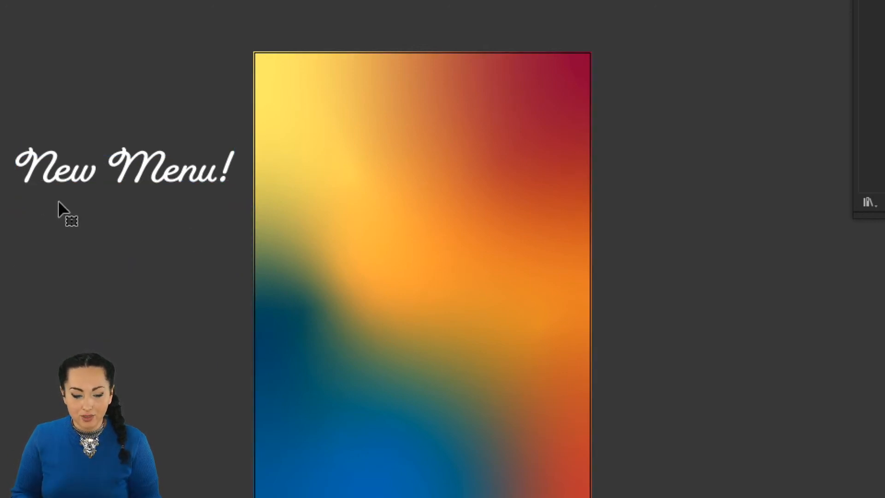
Step: Scale the "New Menu!" text as an object to about 354 mm wide and convert it back to area type
{"action": "double_click", "coordinate": [98, 174]}
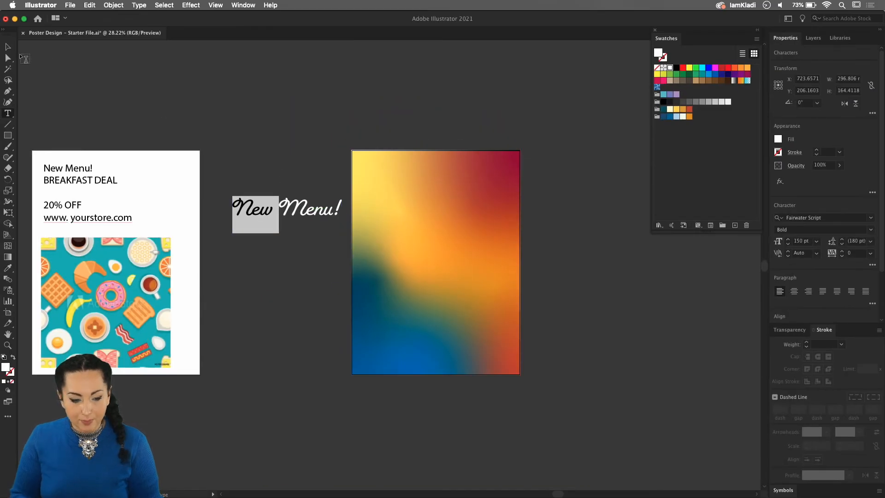
{"action": "left_click", "coordinate": [8, 46]}
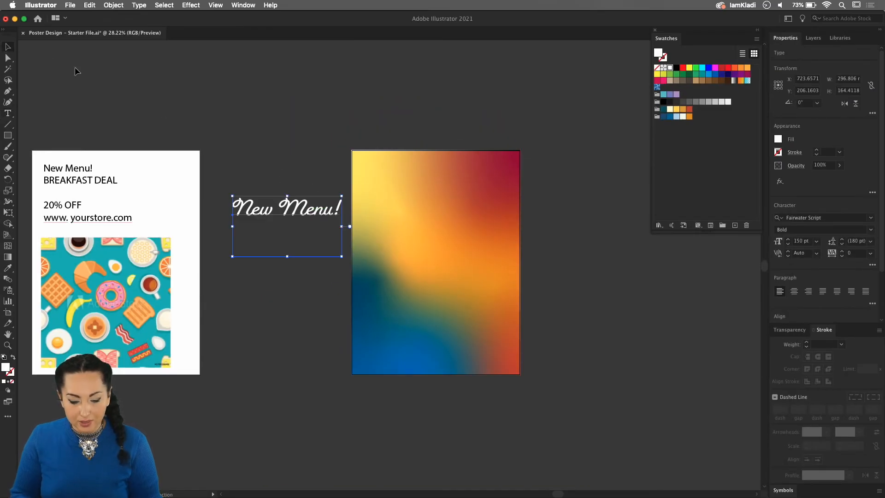
{"action": "left_click_drag", "start_coordinate": [346, 255], "coordinate": [307, 263]}
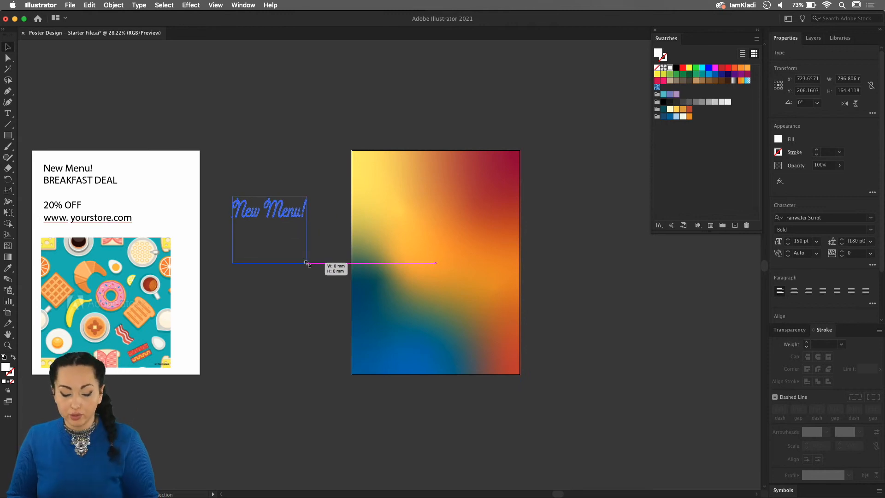
{"action": "left_click_drag", "start_coordinate": [307, 263], "coordinate": [372, 236]}
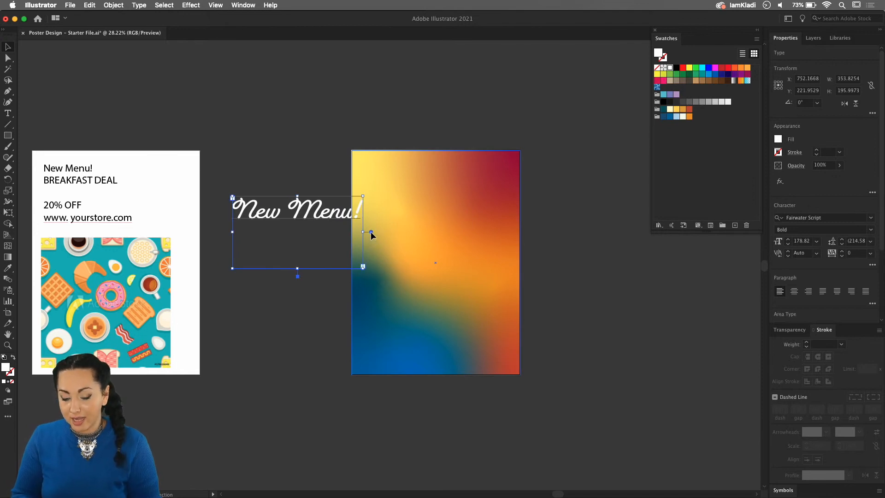
Step: Shorten the "New Menu!" text frame to about 73 mm high and place it across the upper part of the gradient poster
{"action": "left_click_drag", "start_coordinate": [363, 268], "coordinate": [482, 217]}
{"action": "left_click", "coordinate": [626, 217]}
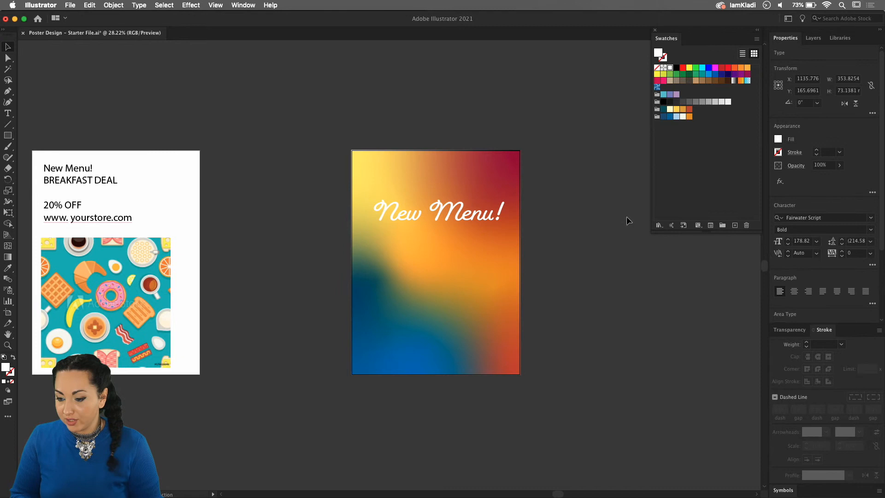
Step: Show Layer 2 and delete its gradient background together with the duplicate "New Menu!" text on Layer 1
{"action": "left_click", "coordinate": [819, 40]}
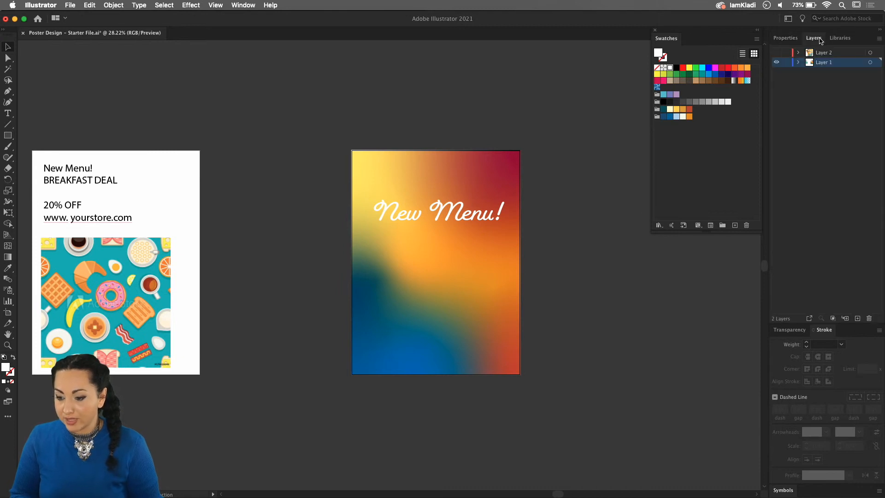
{"action": "left_click", "coordinate": [777, 52]}
{"action": "left_click", "coordinate": [472, 151]}
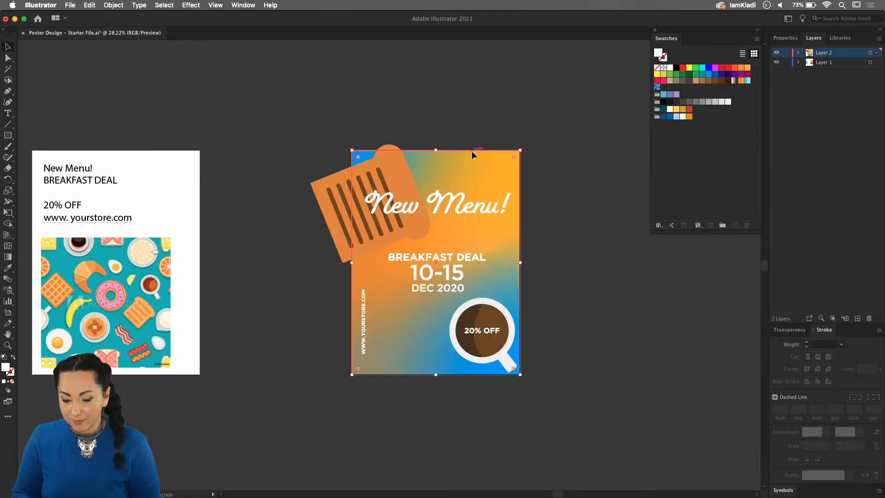
{"action": "key", "text": "Delete"}
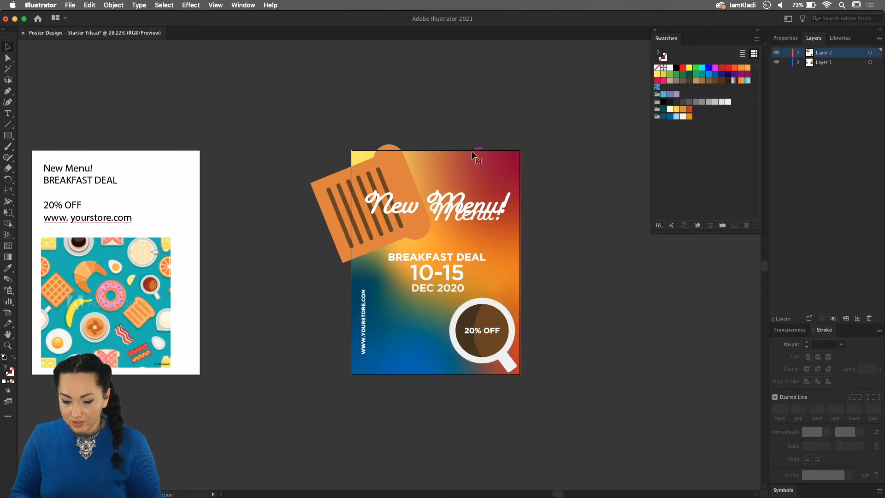
{"action": "left_click", "coordinate": [476, 221]}
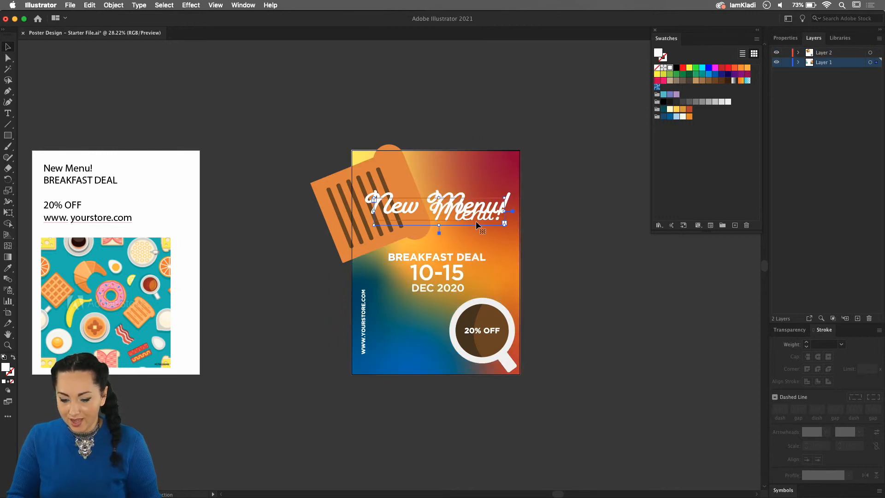
{"action": "key", "text": "Delete"}
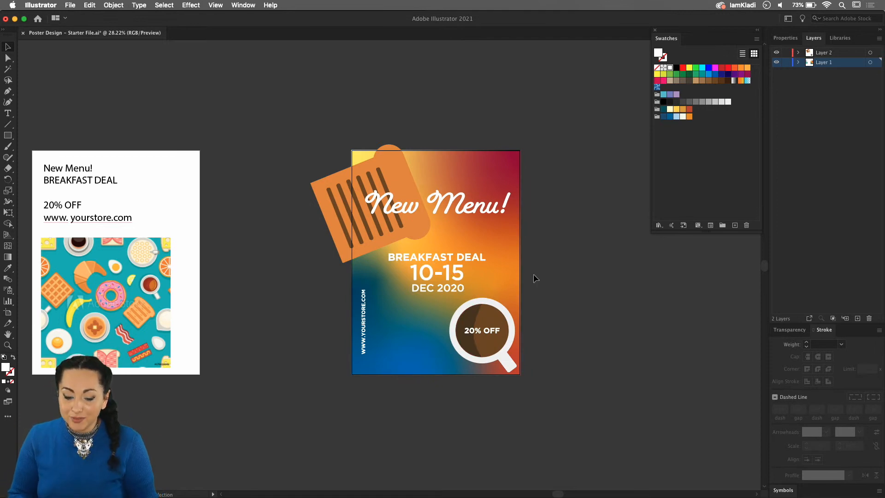
{"action": "scroll", "coordinate": [533, 274], "scroll_direction": "up", "scroll_amount": 3}
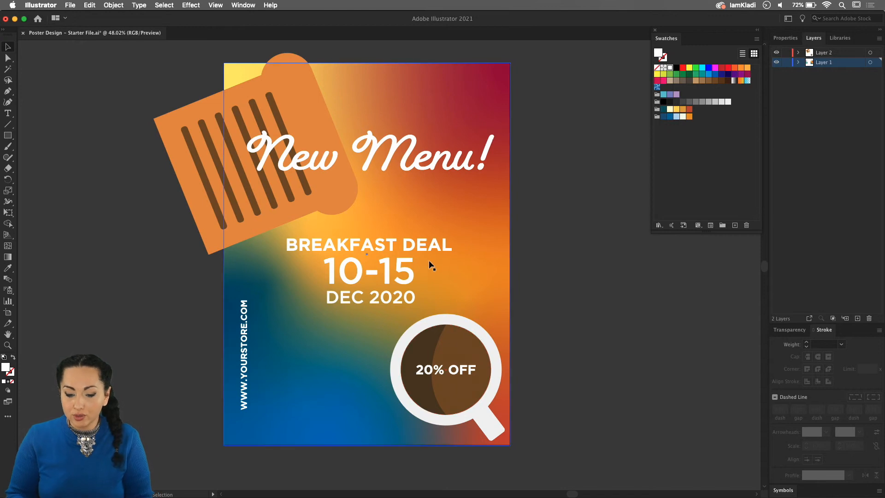
{"action": "scroll", "coordinate": [590, 212], "scroll_direction": "down", "scroll_amount": 2}
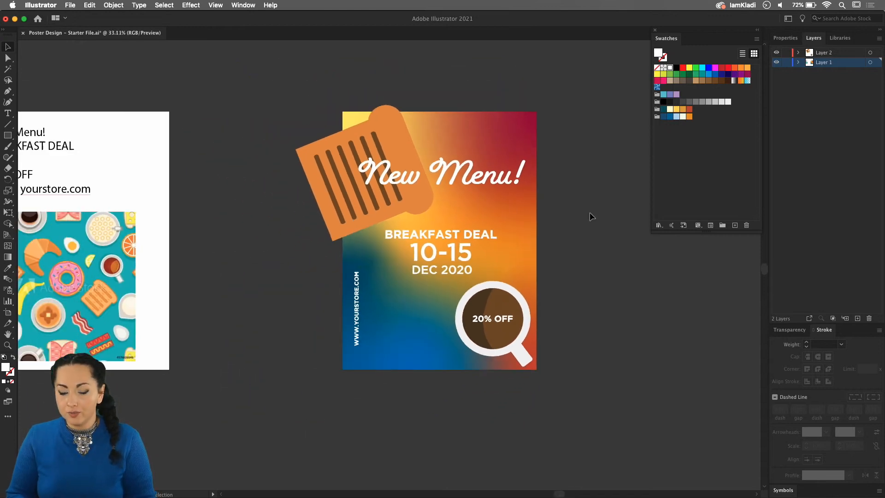
{"action": "left_click_drag", "start_coordinate": [355, 331], "coordinate": [354, 344]}
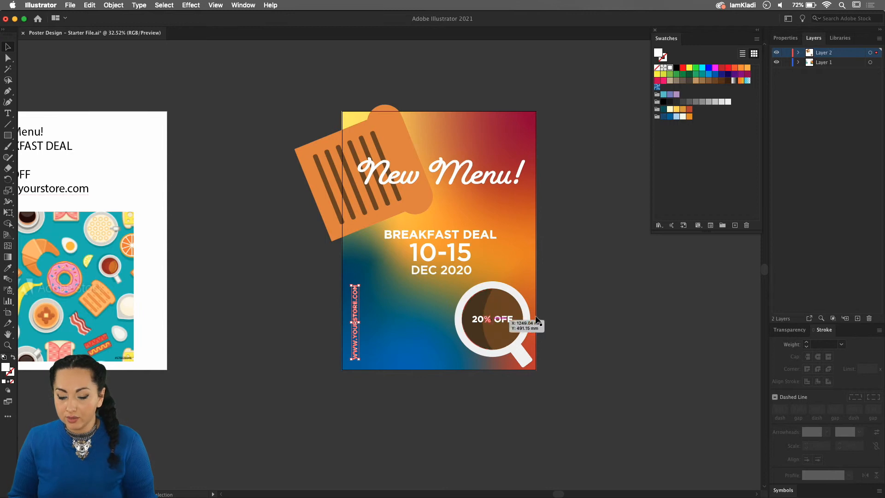
{"action": "scroll", "coordinate": [505, 336], "scroll_direction": "up", "scroll_amount": 3}
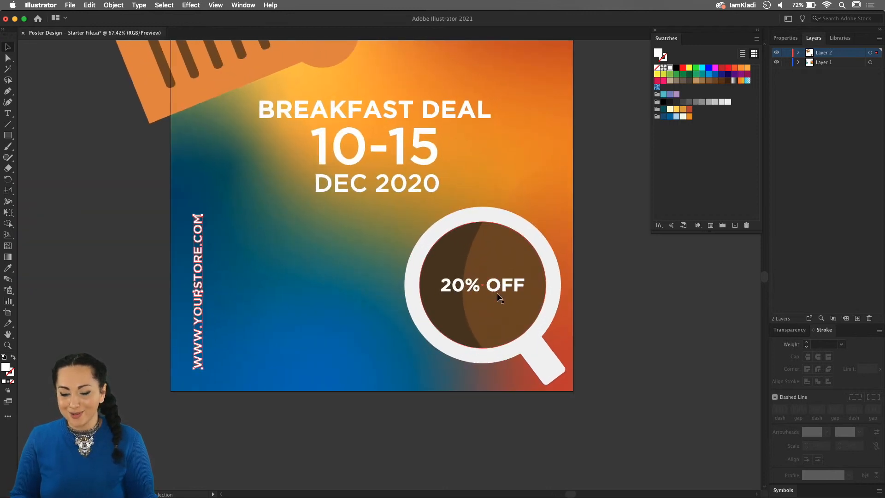
{"action": "scroll", "coordinate": [497, 295], "scroll_direction": "down", "scroll_amount": 3}
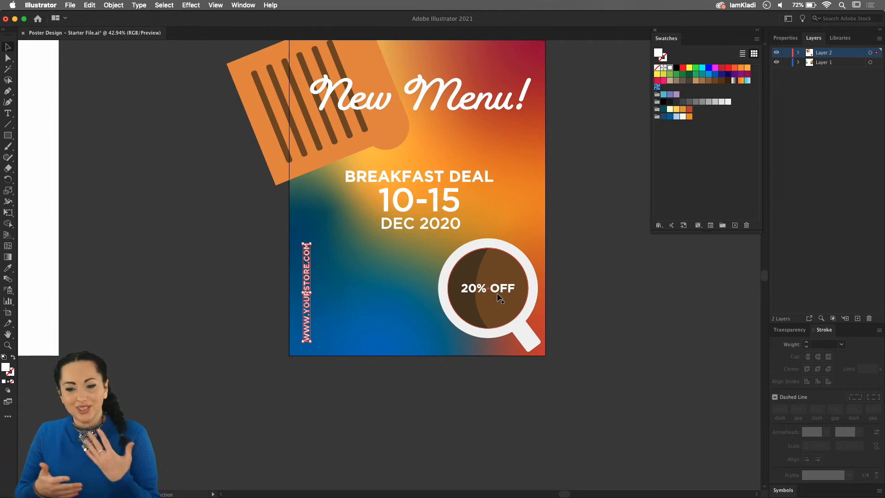
{"action": "scroll", "coordinate": [498, 295], "scroll_direction": "up", "scroll_amount": 3}
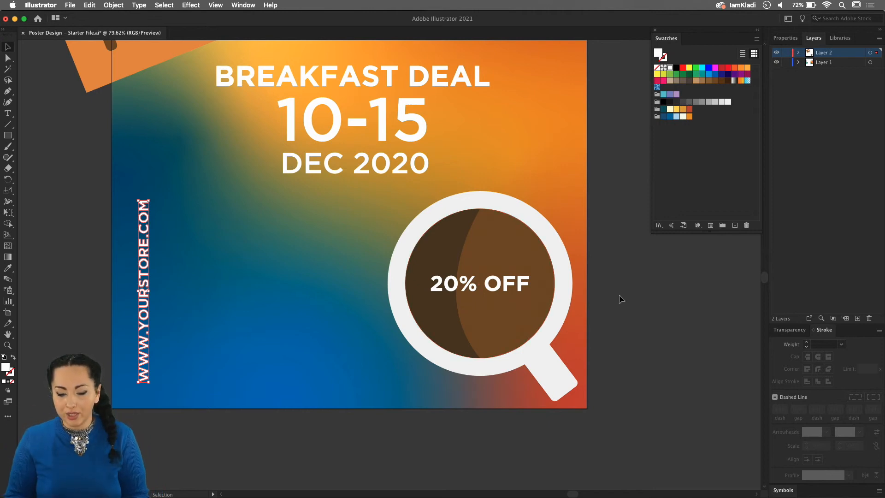
{"action": "scroll", "coordinate": [618, 295], "scroll_direction": "down", "scroll_amount": 5}
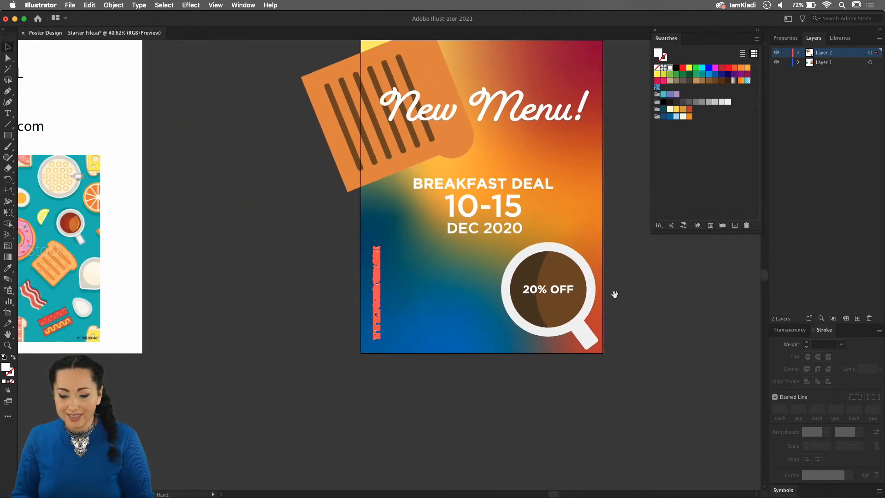
{"action": "left_click_drag", "start_coordinate": [614, 294], "coordinate": [603, 287]}
{"action": "scroll", "coordinate": [603, 287], "scroll_direction": "down", "scroll_amount": 2}
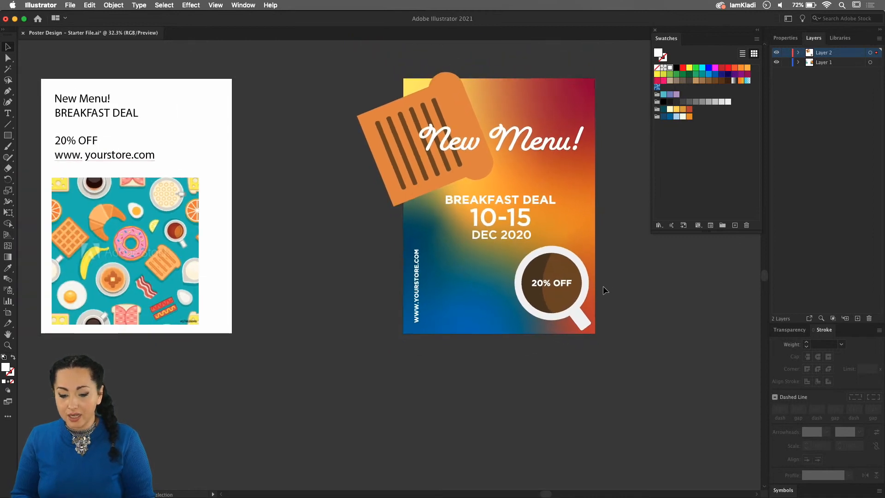
Step: Pick up the toast's orange fill and draw a rectangle about 287 mm wide and 319 mm high beside the poster's lower left corner
{"action": "left_click", "coordinate": [387, 178]}
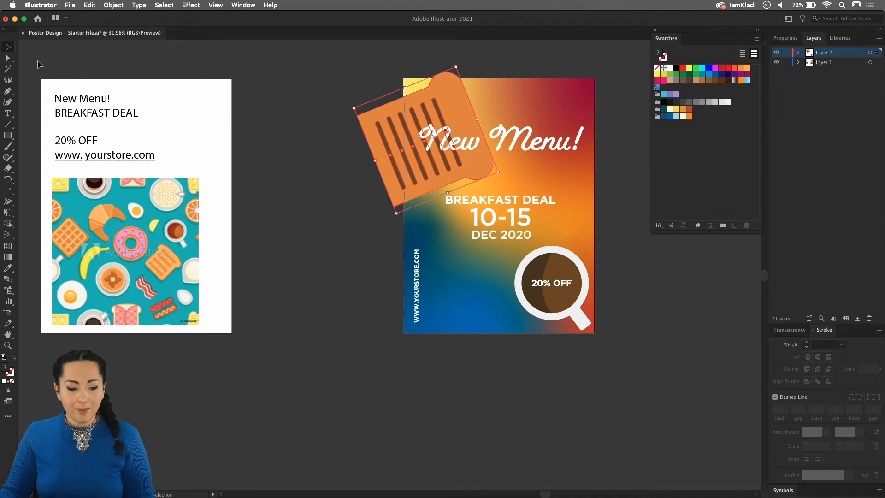
{"action": "left_click", "coordinate": [7, 59]}
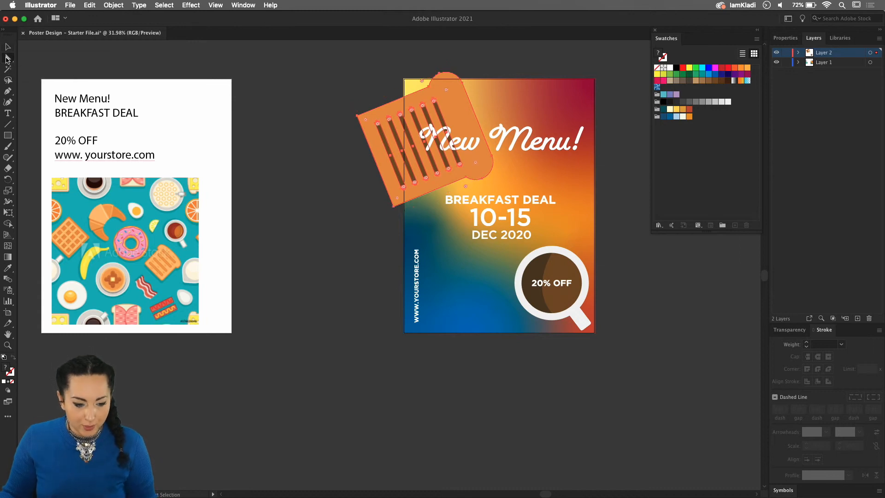
{"action": "left_click", "coordinate": [246, 105]}
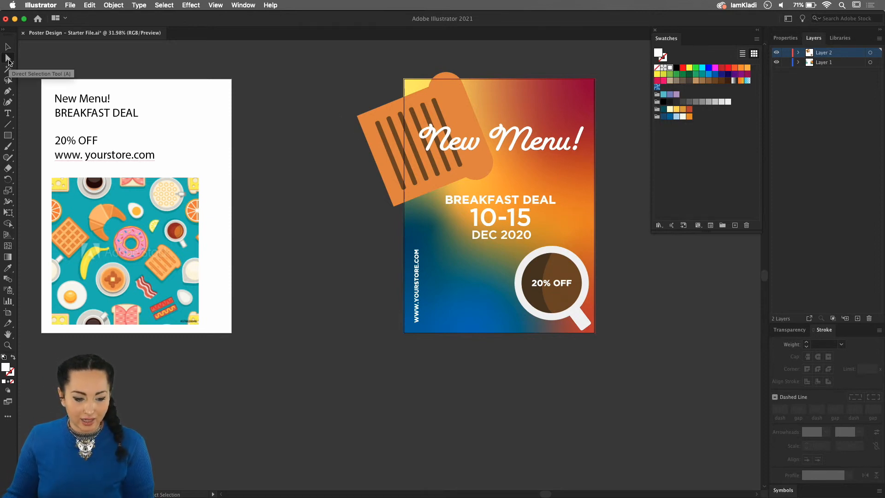
{"action": "left_click", "coordinate": [440, 121]}
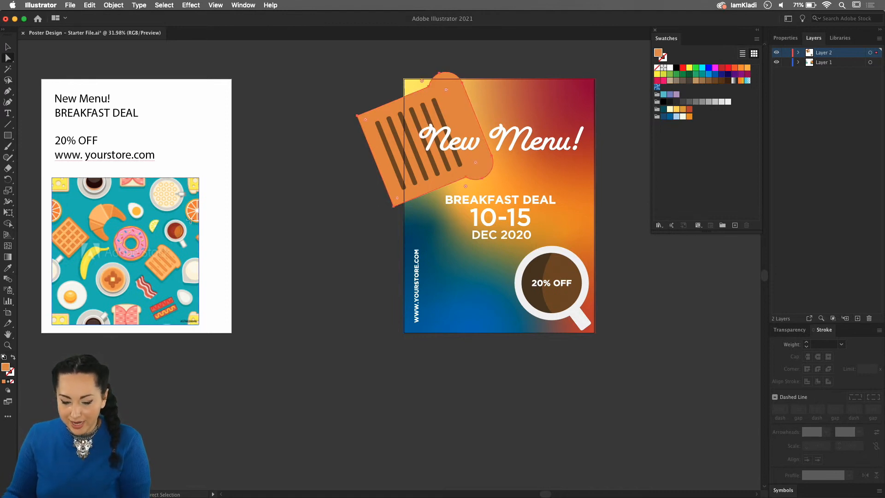
{"action": "key", "text": "m"}
{"action": "left_click_drag", "start_coordinate": [271, 279], "coordinate": [392, 411]}
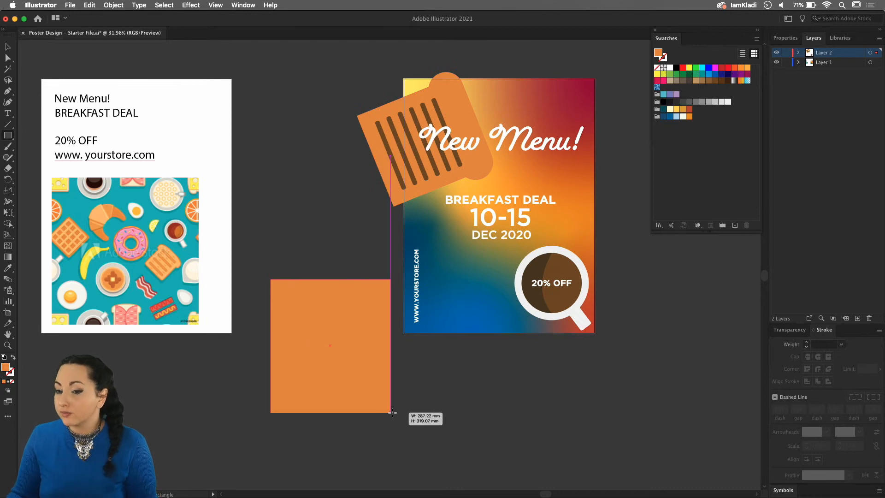
{"action": "left_click_drag", "start_coordinate": [392, 411], "coordinate": [392, 412]}
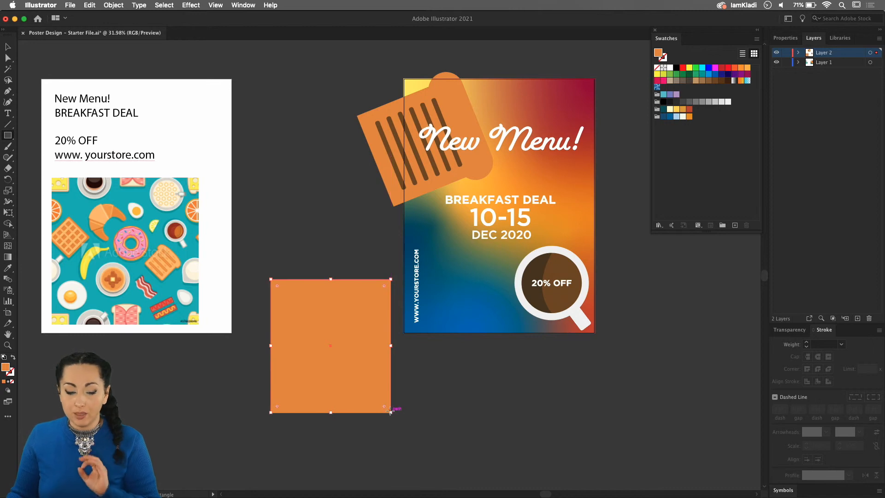
Step: Draw a wide rounded rectangle overlapping the upper edge of the orange rectangle with the Rounded Rectangle tool
{"action": "left_click", "coordinate": [10, 138]}
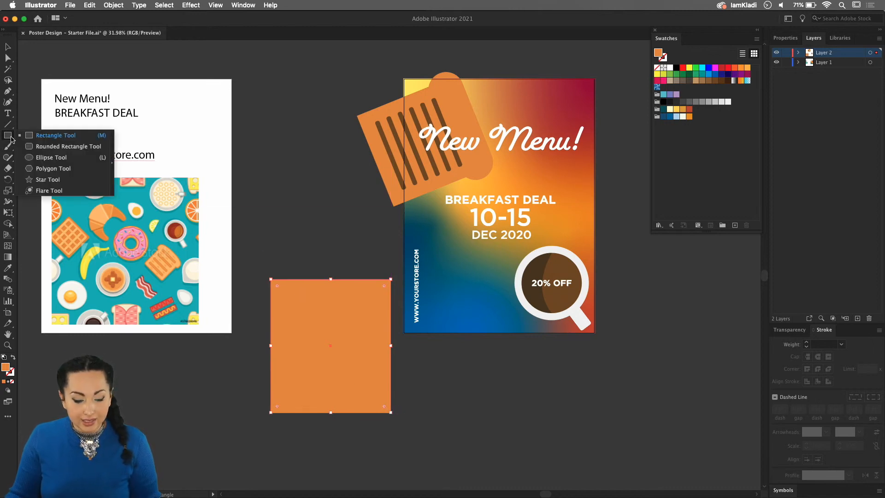
{"action": "left_click", "coordinate": [61, 148]}
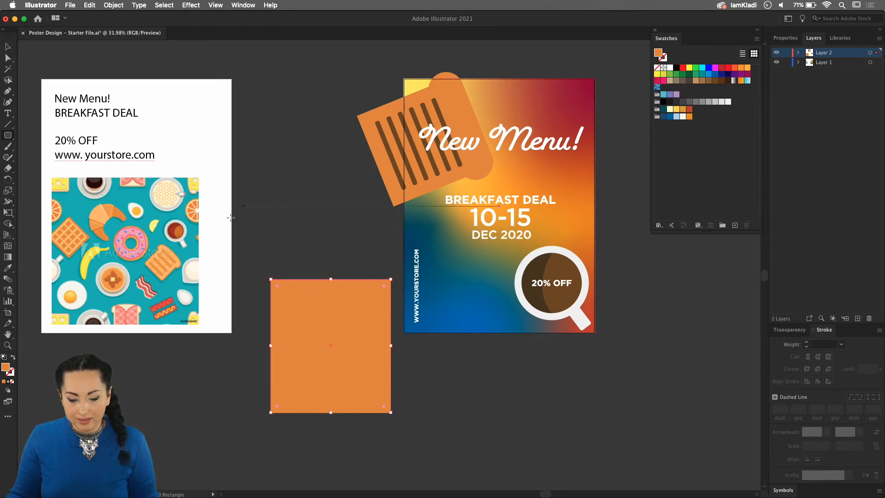
{"action": "left_click_drag", "start_coordinate": [249, 245], "coordinate": [402, 278]}
Step: Narrow the rounded rectangle to about 338 mm wide and round its corners fully to form the toast's crown
{"action": "key", "text": "v"}
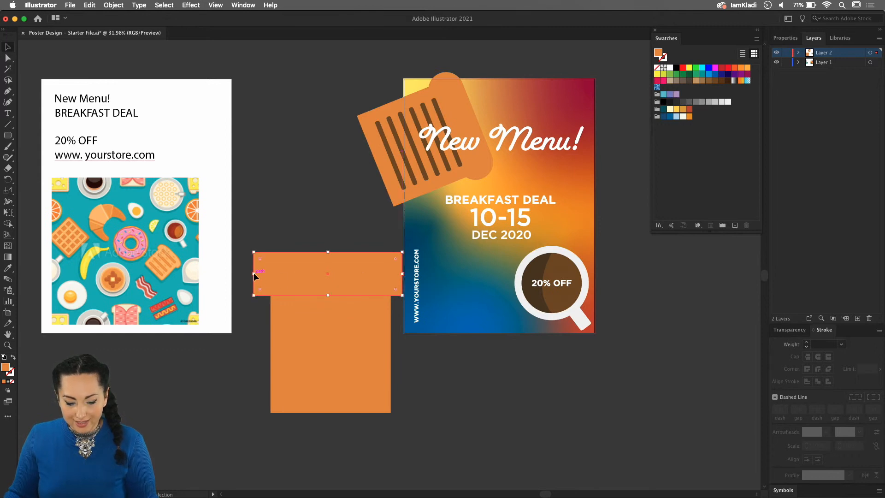
{"action": "left_click_drag", "start_coordinate": [256, 277], "coordinate": [276, 283]}
{"action": "left_click_drag", "start_coordinate": [391, 270], "coordinate": [384, 291]}
{"action": "left_click", "coordinate": [409, 323]}
{"action": "left_click", "coordinate": [418, 370]}
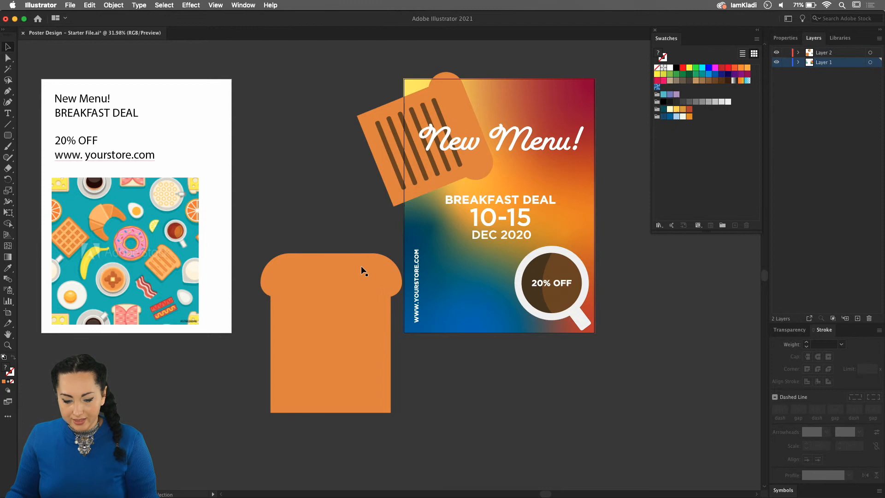
Step: Align the rounded crown and the orange rectangle horizontally by their centres and deselect them
{"action": "left_click", "coordinate": [337, 302]}
{"action": "left_click", "coordinate": [794, 41]}
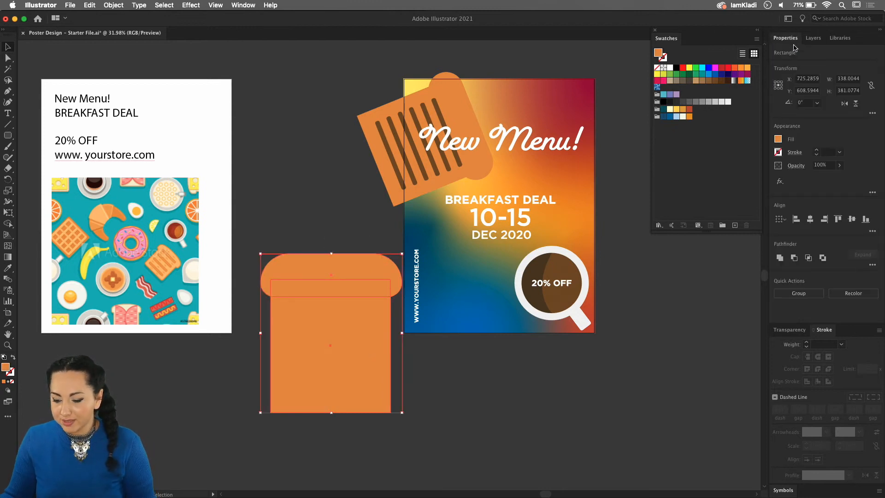
{"action": "left_click", "coordinate": [813, 218]}
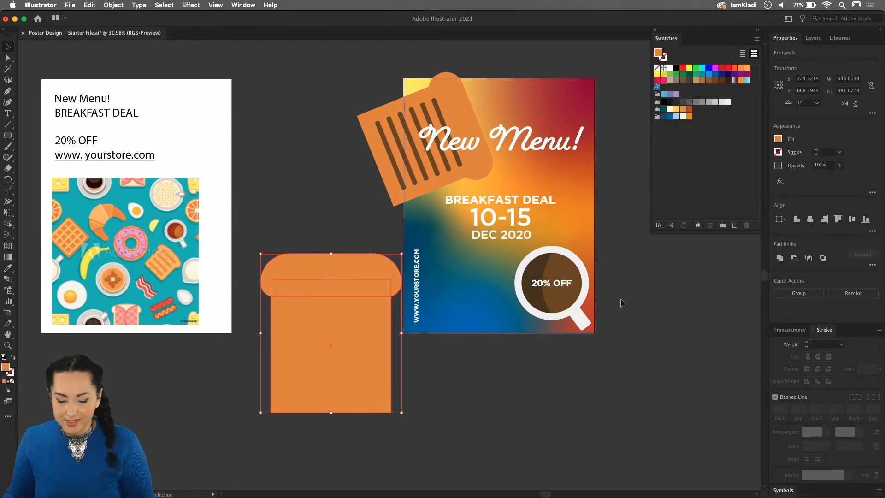
{"action": "left_click", "coordinate": [553, 368]}
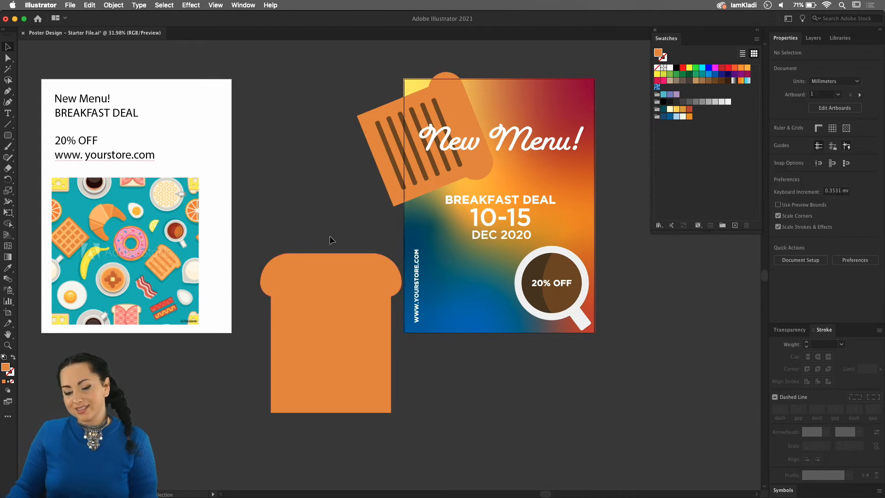
Step: Unite the rounded crown and the rectangle into a single toast shape, undoing the mistaken Minus Front
{"action": "left_click", "coordinate": [371, 360]}
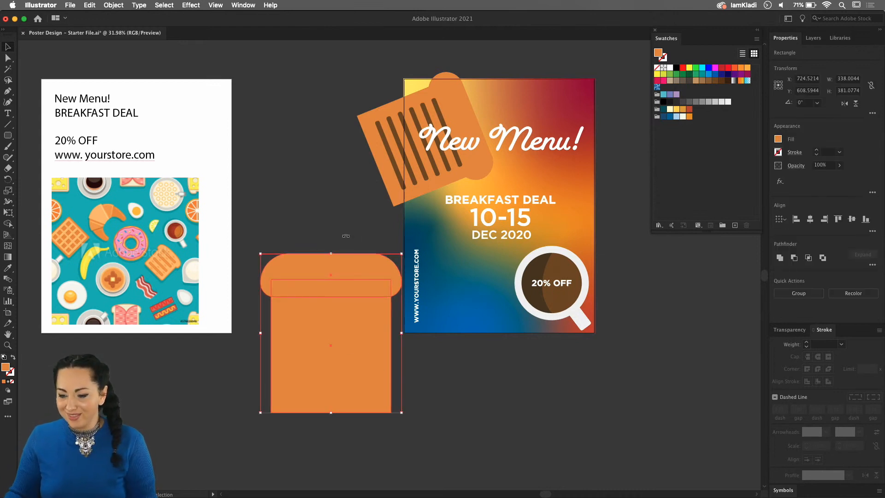
{"action": "left_click", "coordinate": [794, 257]}
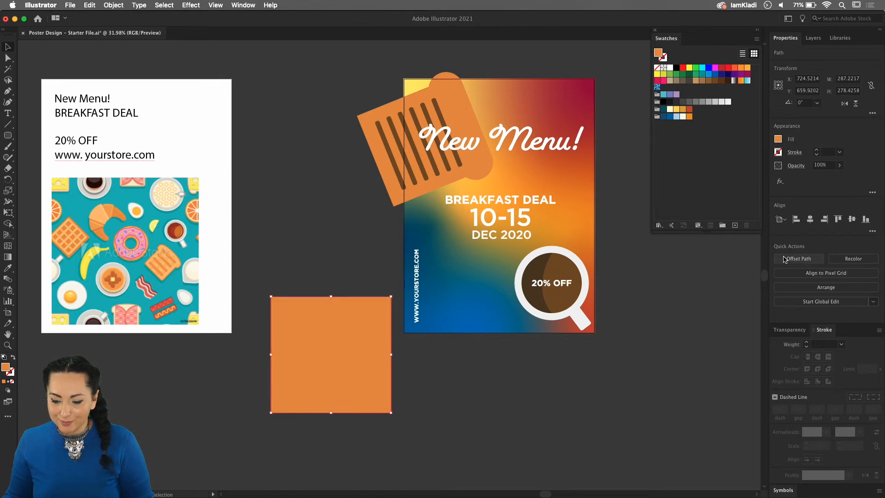
{"action": "key", "text": "super+z"}
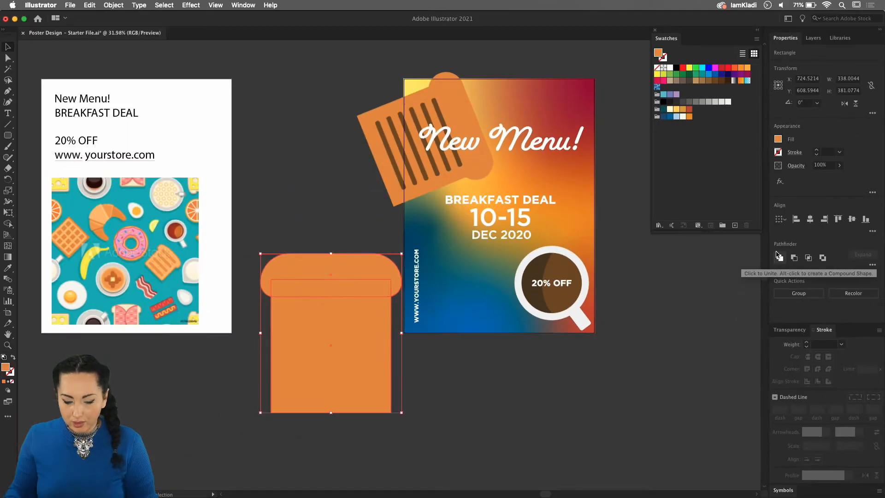
{"action": "left_click", "coordinate": [779, 256]}
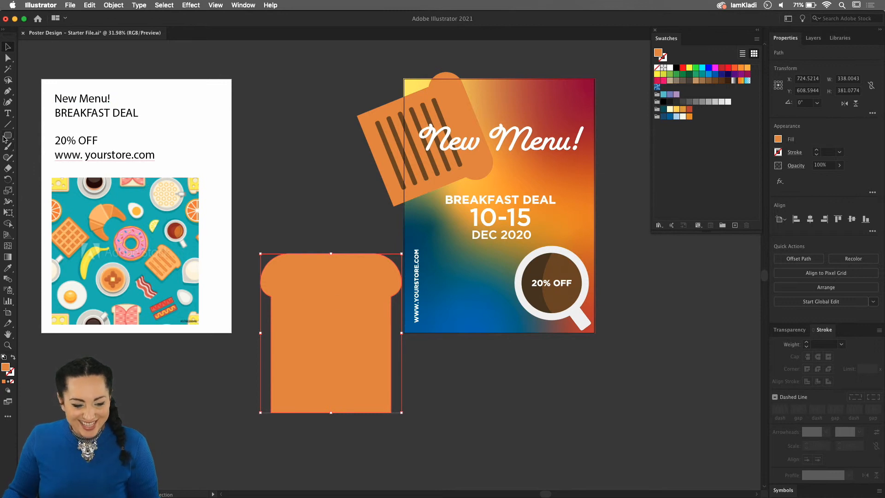
Step: Add a rounded bar about 194 mm wide and 15 mm high, filled with the dark orange-red swatch, centred across the toast's upper body
{"action": "left_click_drag", "start_coordinate": [8, 135], "coordinate": [32, 145]}
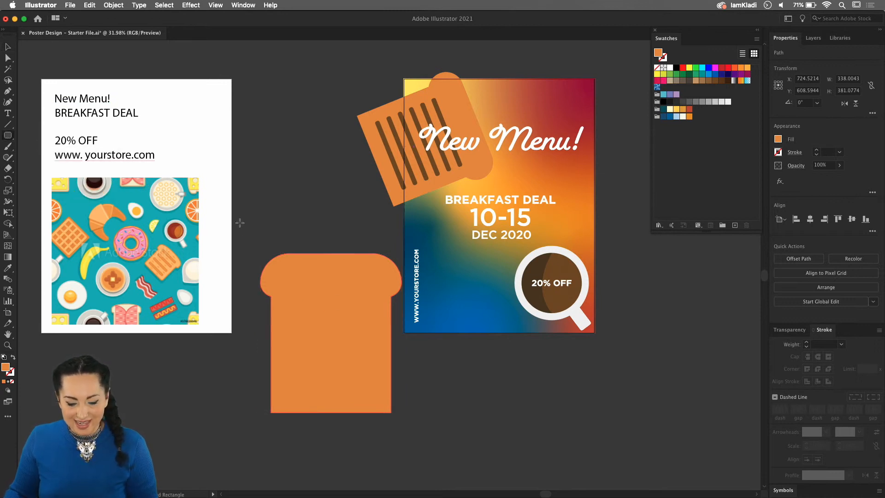
{"action": "left_click_drag", "start_coordinate": [292, 306], "coordinate": [372, 313]}
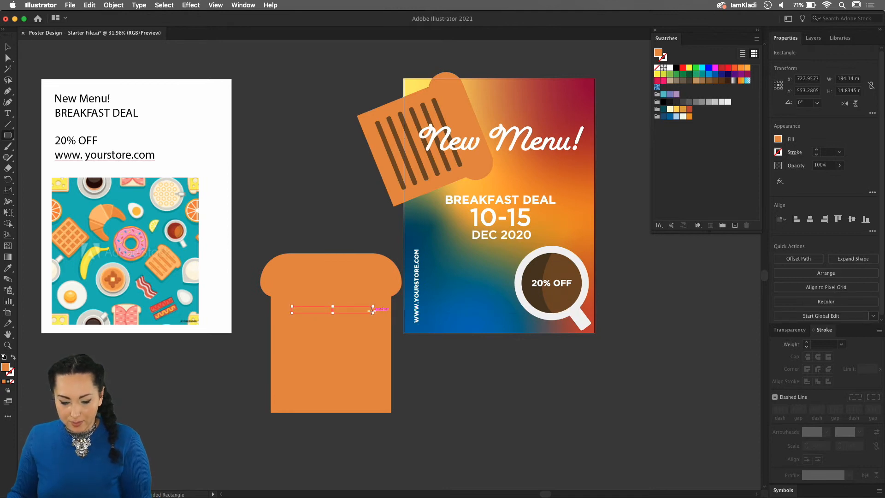
{"action": "left_click", "coordinate": [689, 110]}
{"action": "key", "text": "v"}
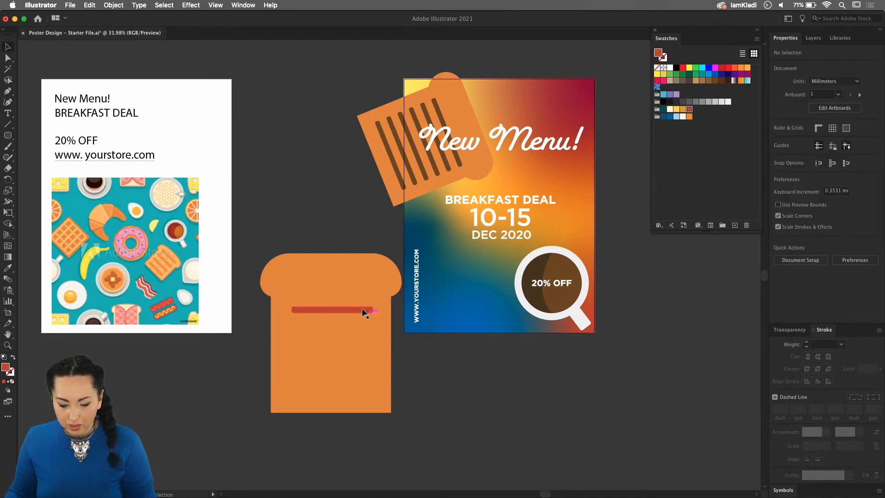
{"action": "left_click_drag", "start_coordinate": [360, 309], "coordinate": [359, 306]}
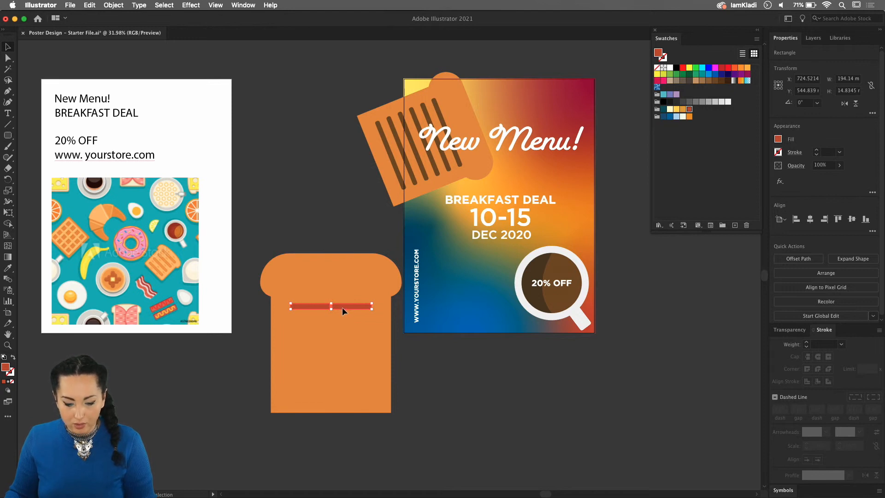
Step: Copy the dark orange-red bar just below itself and repeat the duplication until seven evenly spaced bars run down the toast
{"action": "left_click_drag", "start_coordinate": [342, 307], "coordinate": [342, 321]}
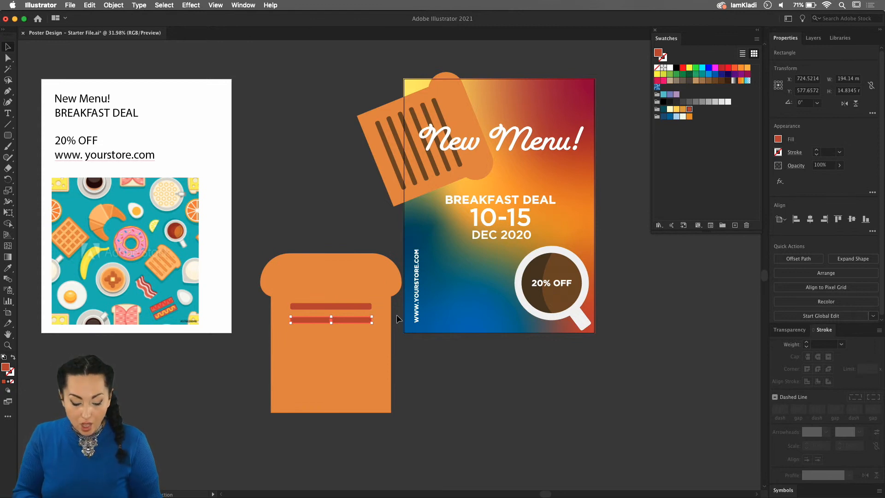
{"action": "key", "text": "super+d"}
{"action": "key", "text": "super+d"}
{"action": "key", "text": "super+d"}
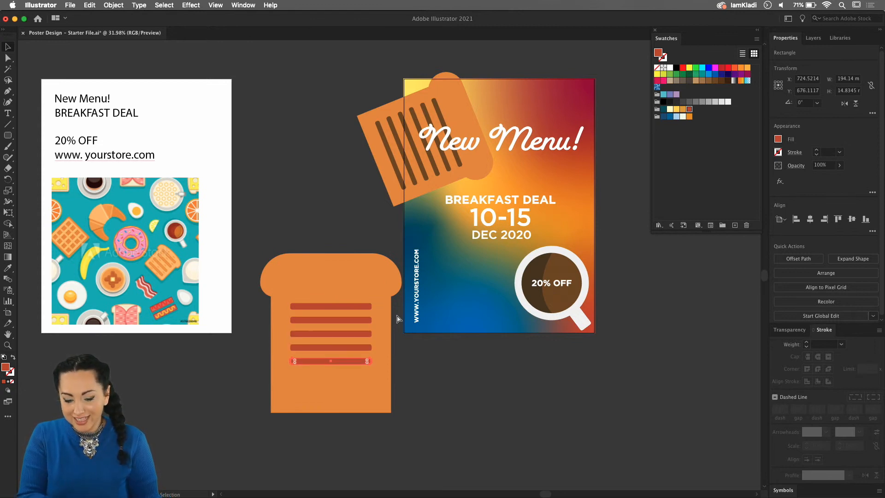
{"action": "key", "text": "super+d"}
{"action": "key", "text": "super+d"}
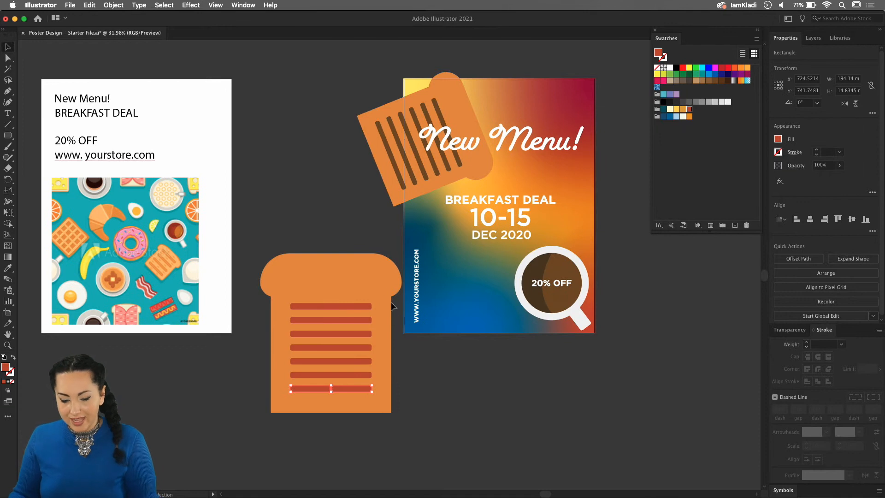
Step: Group the toast shape with its bars and move the group up into the space between the two artboards
{"action": "left_click", "coordinate": [361, 418]}
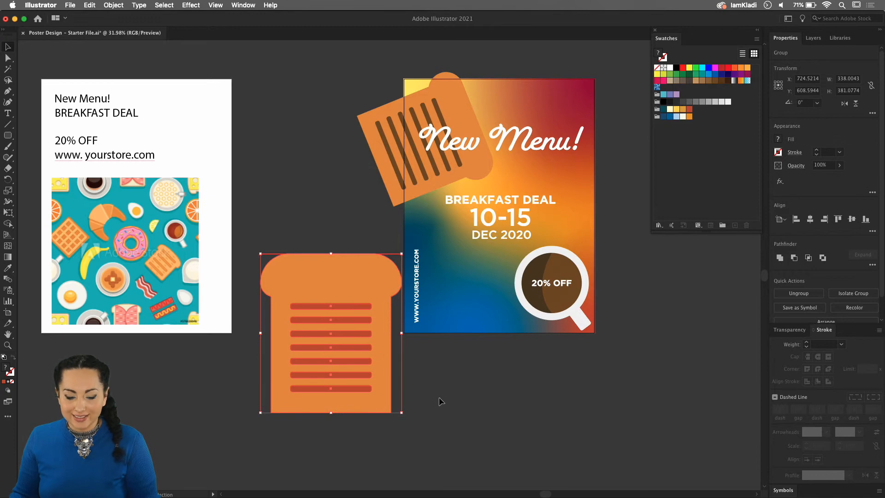
{"action": "double_click", "coordinate": [354, 333]}
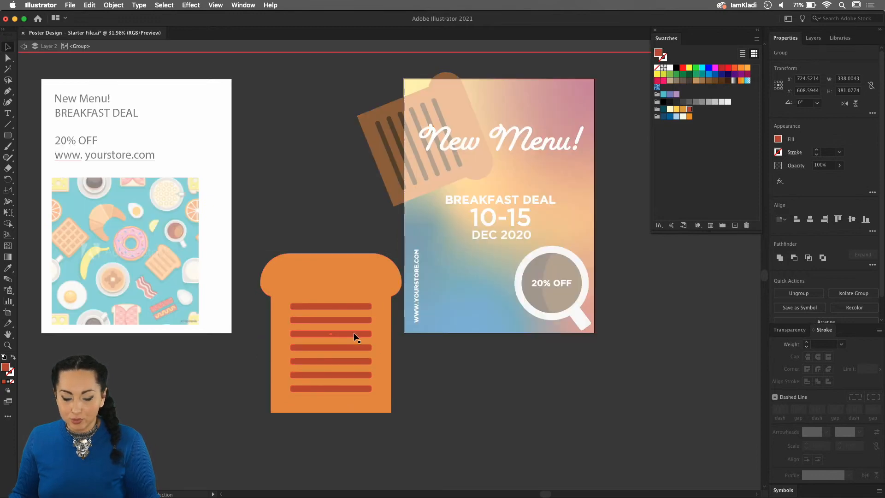
{"action": "double_click", "coordinate": [434, 363]}
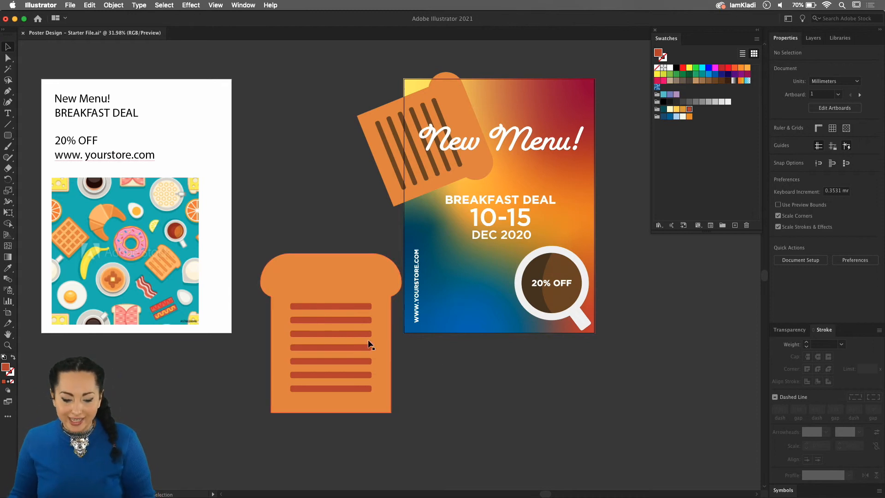
{"action": "left_click_drag", "start_coordinate": [366, 339], "coordinate": [346, 292]}
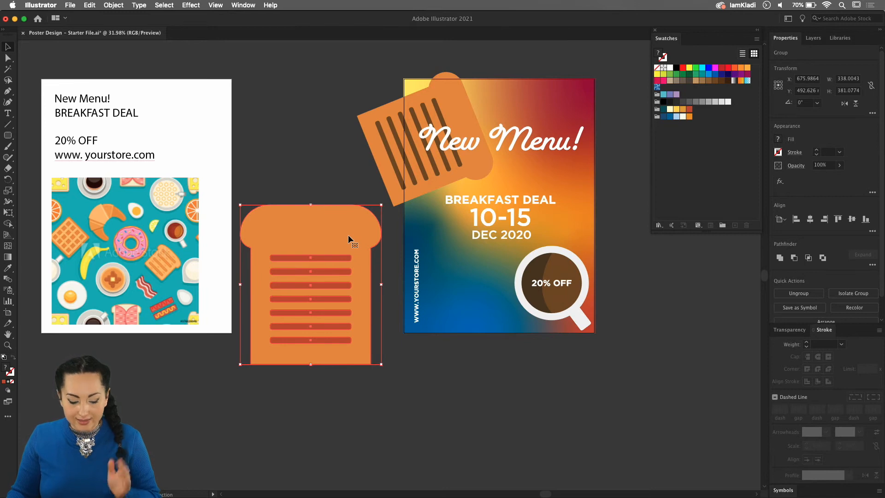
Step: Ungroup the toast and its bars, and undo the ungrouping
{"action": "key", "text": "super+shift+g"}
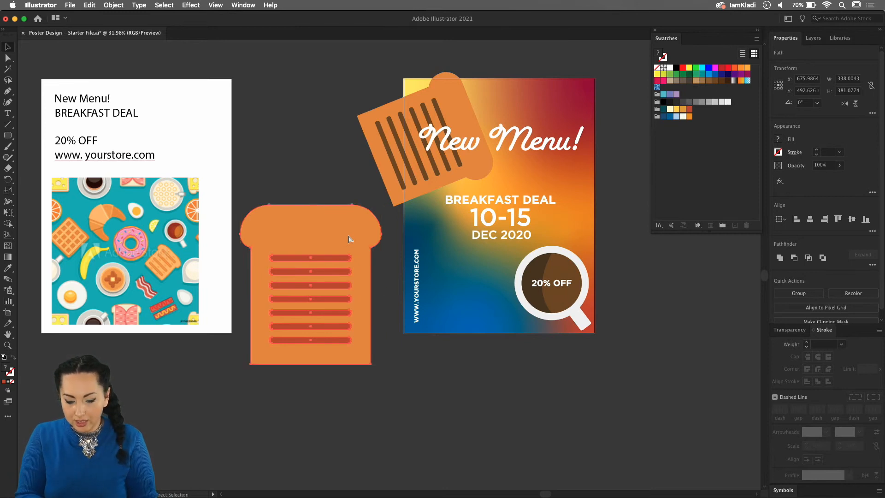
{"action": "left_click", "coordinate": [339, 370]}
{"action": "left_click", "coordinate": [339, 271]}
{"action": "key", "text": "super+z"}
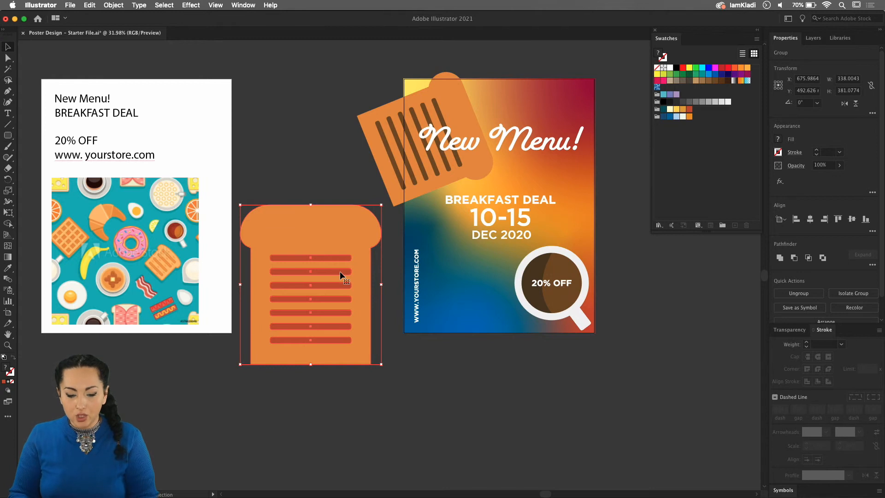
Step: Enter isolation mode on the toast group to check its separate shapes, and exit isolation mode
{"action": "double_click", "coordinate": [332, 257]}
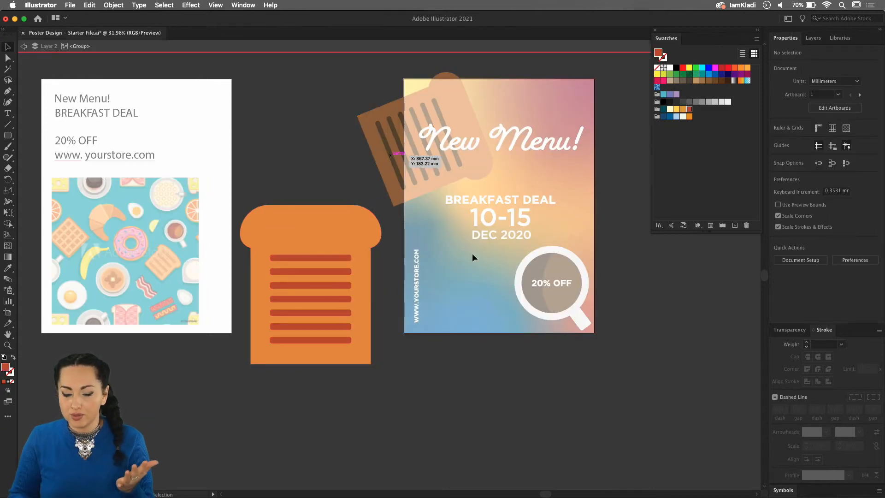
{"action": "left_click", "coordinate": [350, 323]}
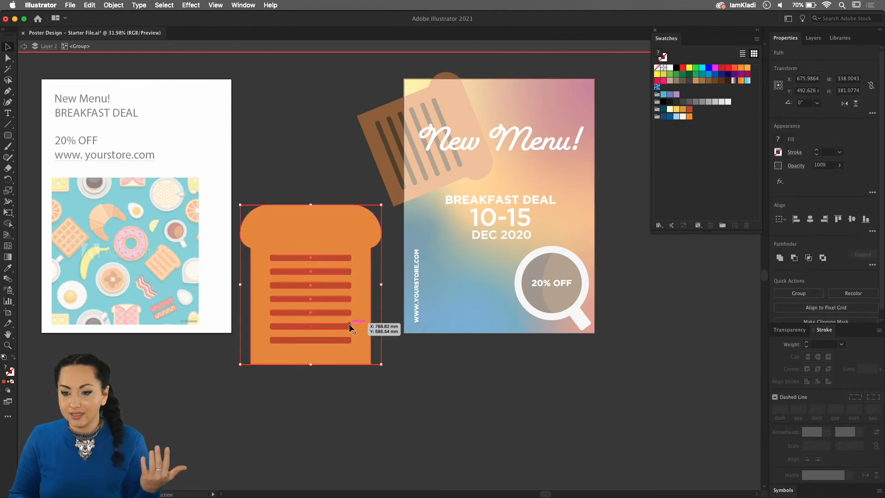
{"action": "double_click", "coordinate": [349, 203]}
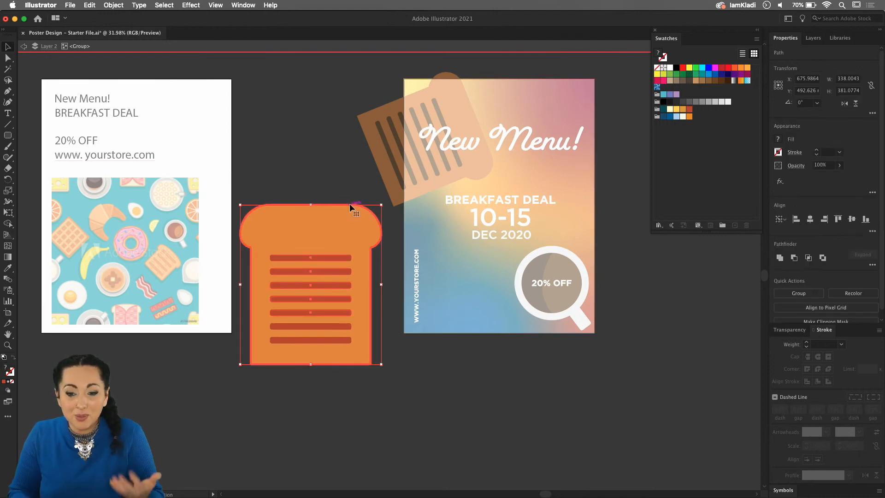
{"action": "double_click", "coordinate": [342, 190]}
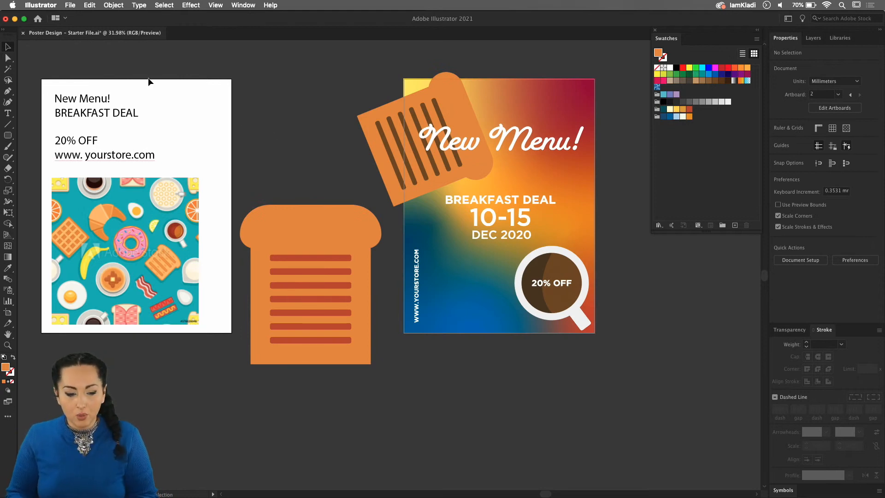
Step: Pick individual bars inside the toast group with the Group Selection tool, and select the whole group with the Selection tool
{"action": "left_click", "coordinate": [6, 58]}
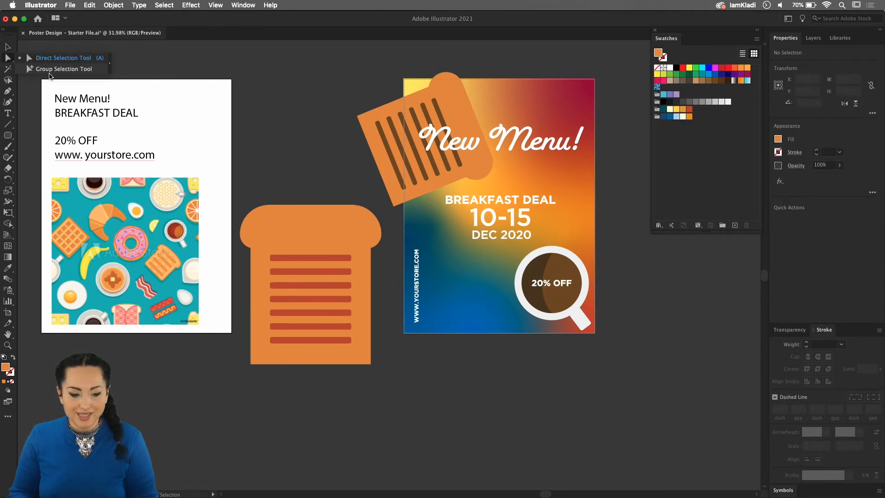
{"action": "left_click", "coordinate": [64, 69]}
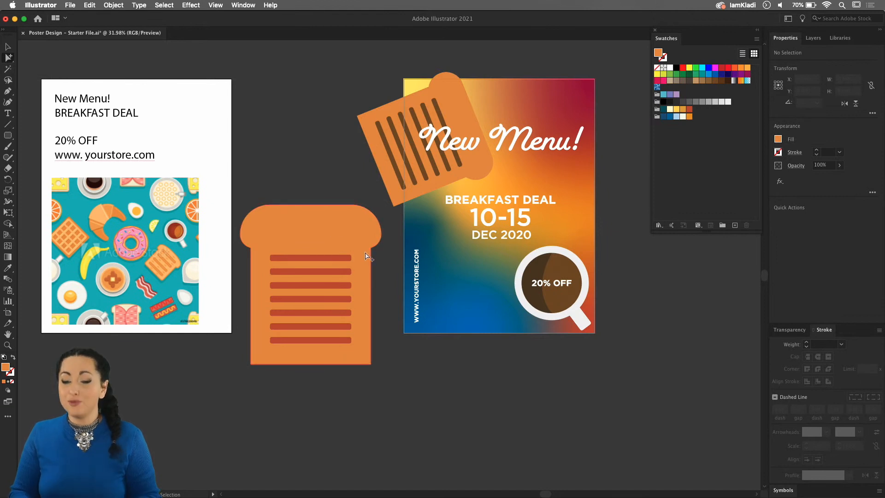
{"action": "left_click", "coordinate": [340, 261]}
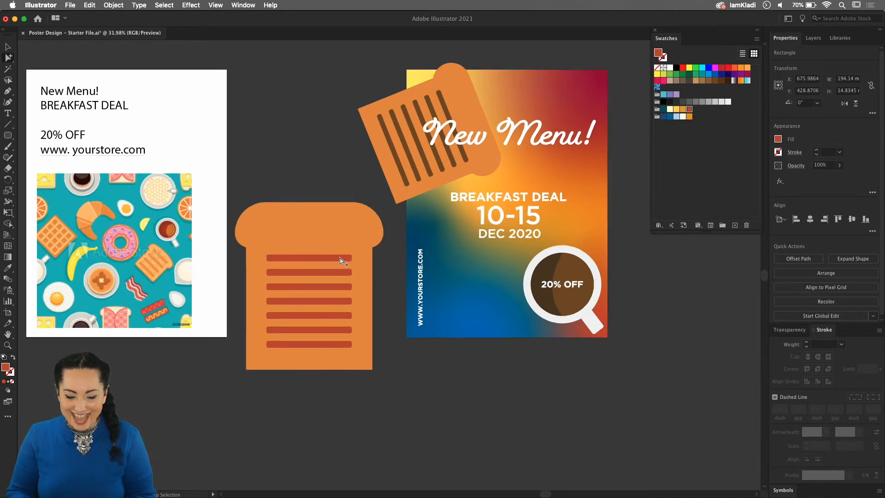
{"action": "scroll", "coordinate": [341, 261], "scroll_direction": "up", "scroll_amount": 5}
{"action": "left_click", "coordinate": [342, 339]}
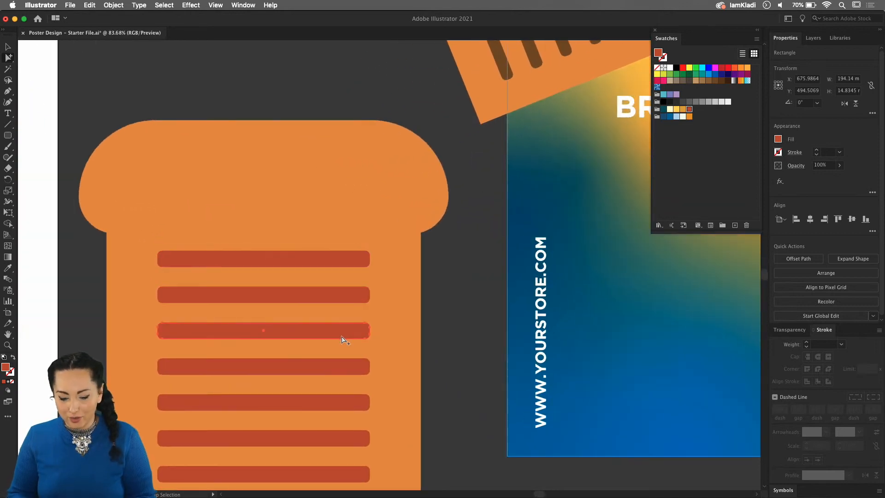
{"action": "key", "text": "v"}
{"action": "left_click", "coordinate": [364, 210]}
{"action": "scroll", "coordinate": [364, 210], "scroll_direction": "down", "scroll_amount": 3}
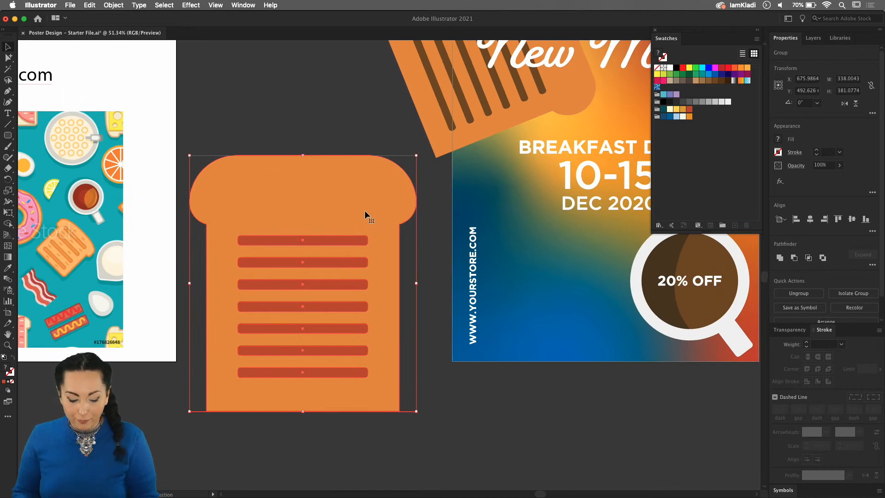
Step: Pick single brown stripes on the tilted poster toast with the Direct Selection tool, and deselect everything
{"action": "key", "text": "a"}
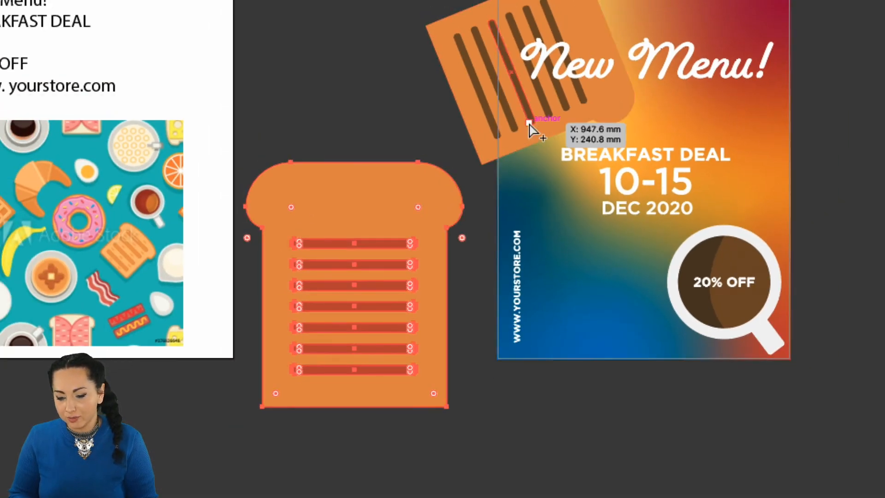
{"action": "left_click", "coordinate": [529, 131]}
{"action": "left_click", "coordinate": [509, 114]}
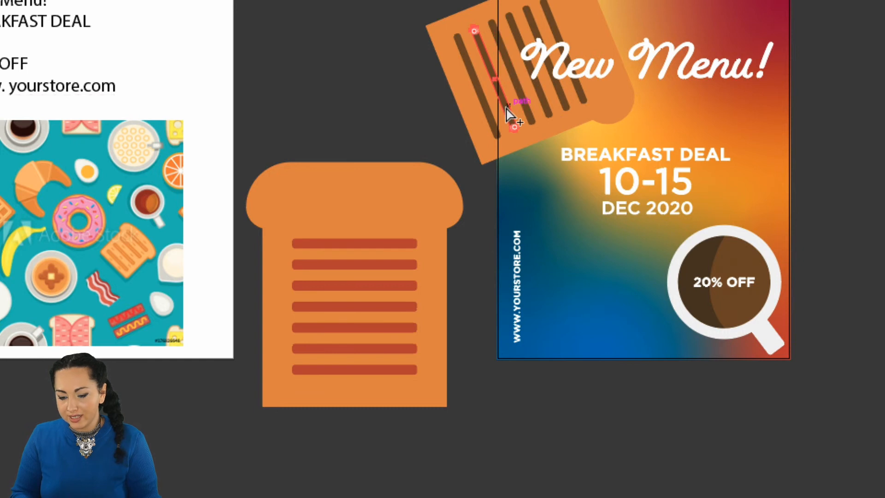
{"action": "scroll", "coordinate": [509, 114], "scroll_direction": "up", "scroll_amount": 4}
{"action": "scroll", "coordinate": [509, 114], "scroll_direction": "right", "scroll_amount": 6}
{"action": "left_click", "coordinate": [401, 118]}
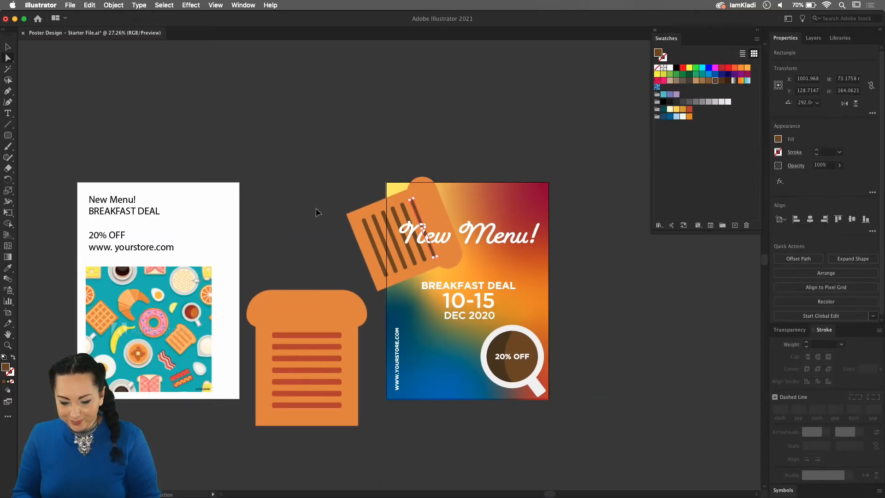
{"action": "key", "text": "v"}
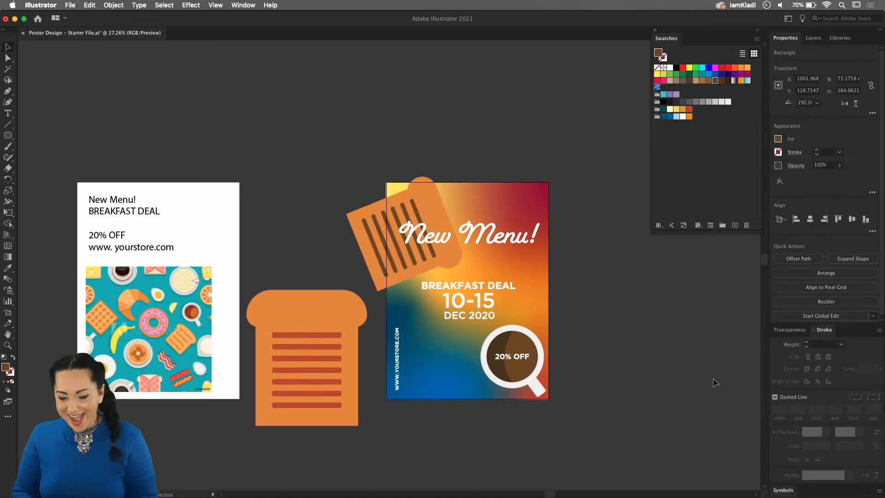
{"action": "left_click", "coordinate": [713, 378]}
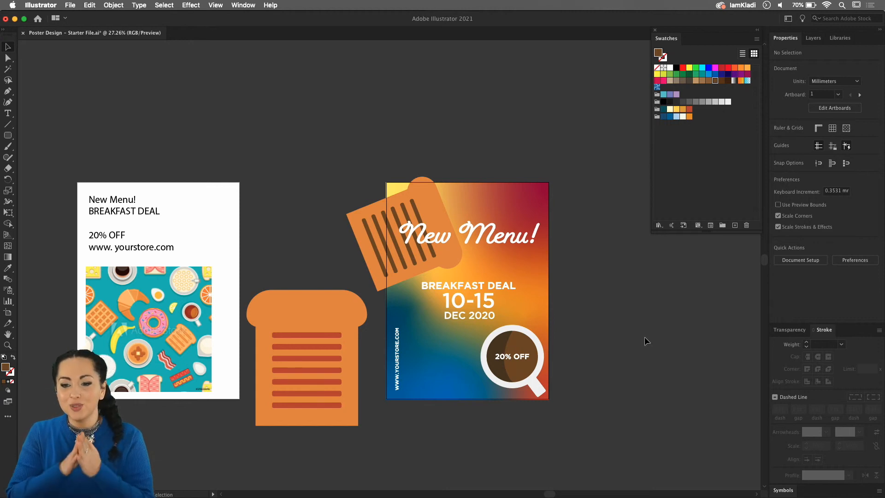
Step: Delete the practice toast group between the two artboards
{"action": "scroll", "coordinate": [405, 290], "scroll_direction": "right", "scroll_amount": 5}
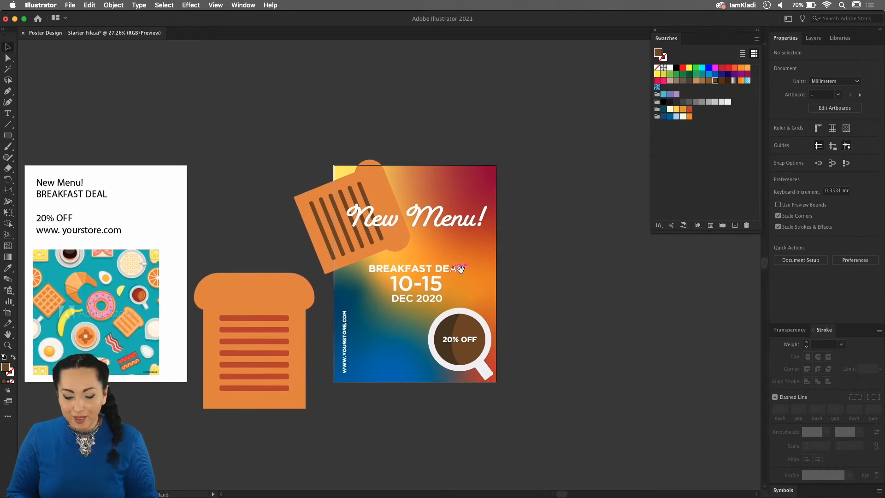
{"action": "left_click", "coordinate": [249, 276]}
{"action": "key", "text": "Delete"}
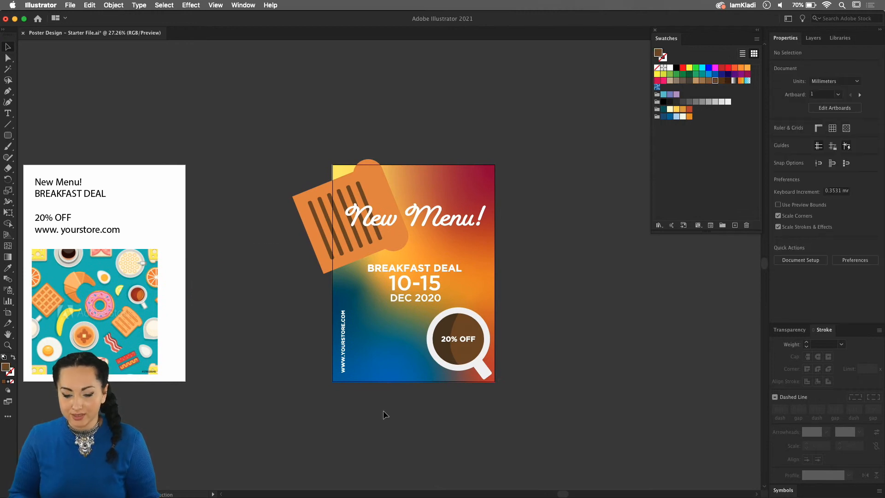
{"action": "left_click_drag", "start_coordinate": [400, 405], "coordinate": [374, 408]}
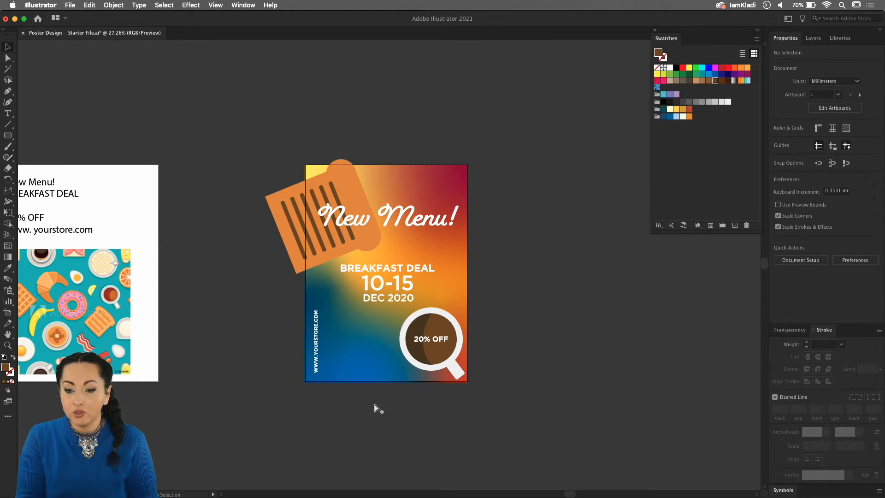
Step: Start Export for Screens and include only Artboard 1, the poster, in the export
{"action": "key", "text": "alt+super+e"}
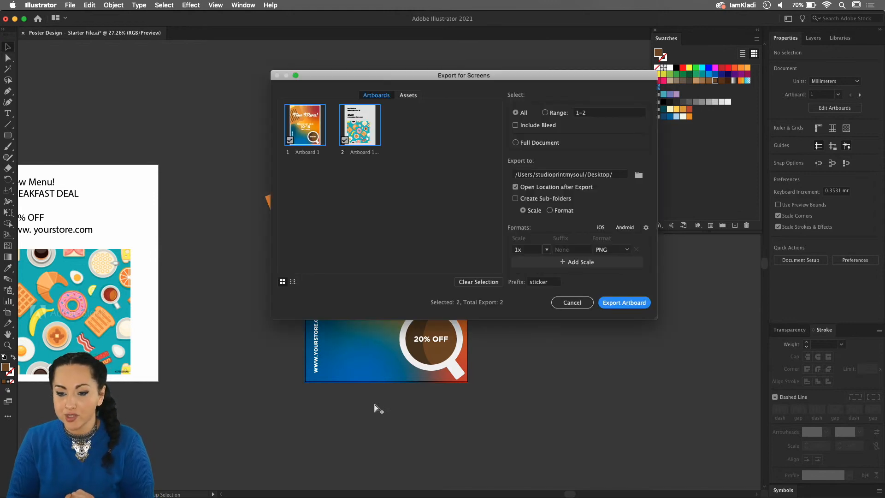
{"action": "left_click", "coordinate": [289, 141]}
{"action": "left_click", "coordinate": [290, 140]}
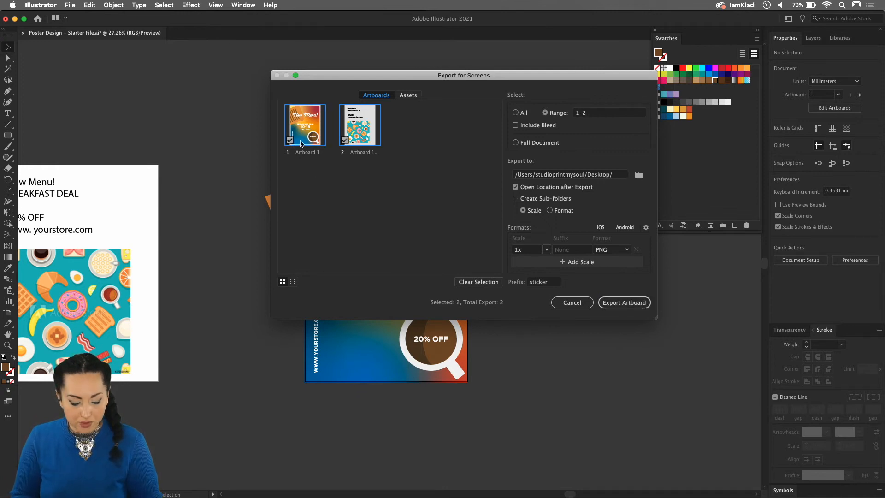
{"action": "left_click", "coordinate": [305, 142]}
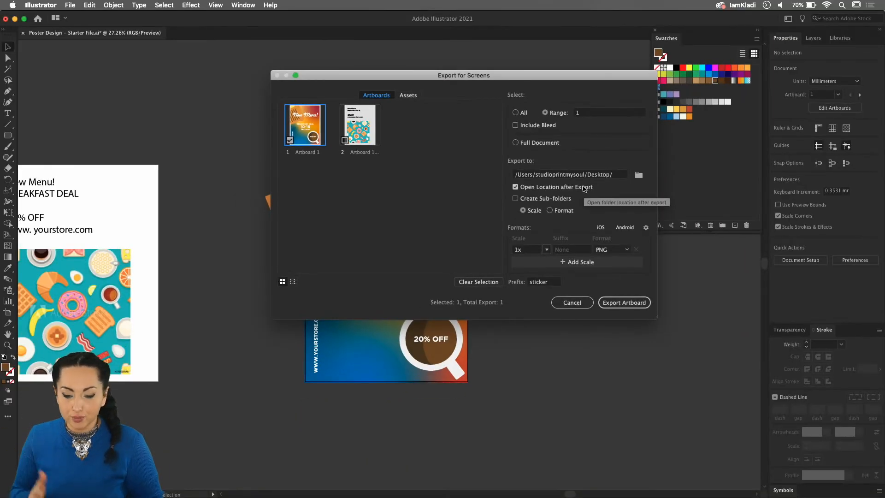
Step: Set the file name prefix to "Sale poster" and export the artboard to the Desktop as a PNG at 1x scale
{"action": "left_click", "coordinate": [539, 283]}
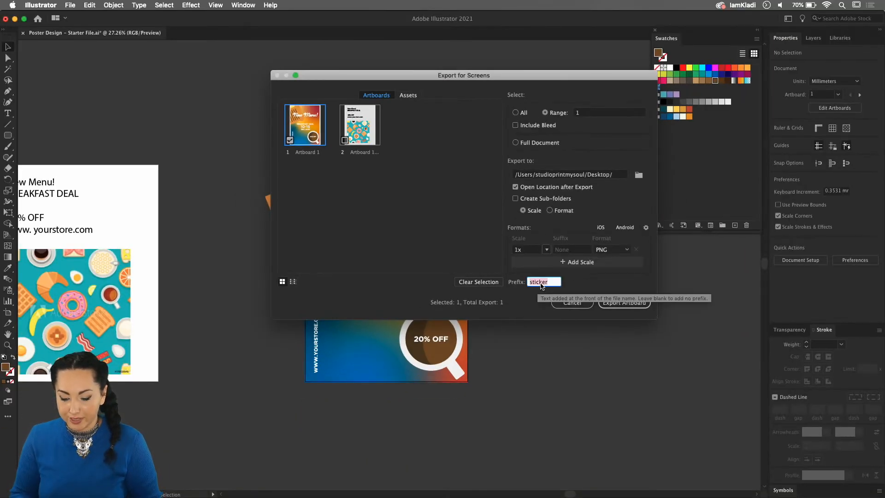
{"action": "type", "text": "Sale p"}
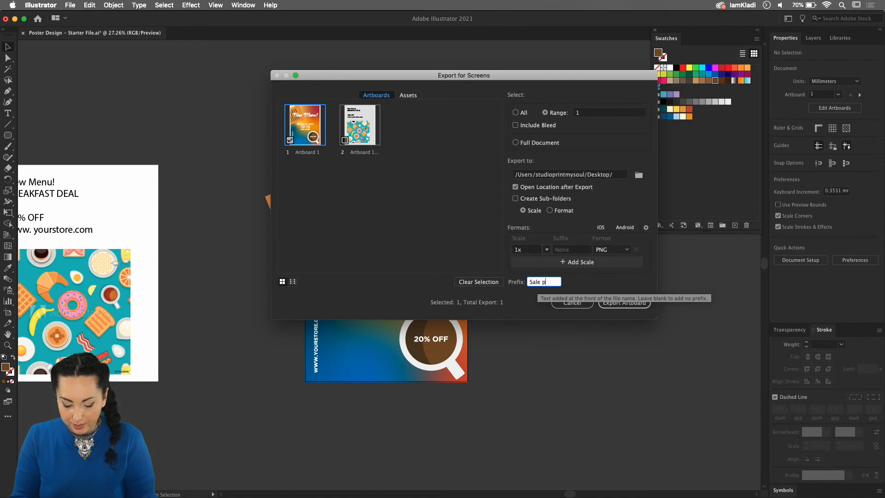
{"action": "type", "text": "oster"}
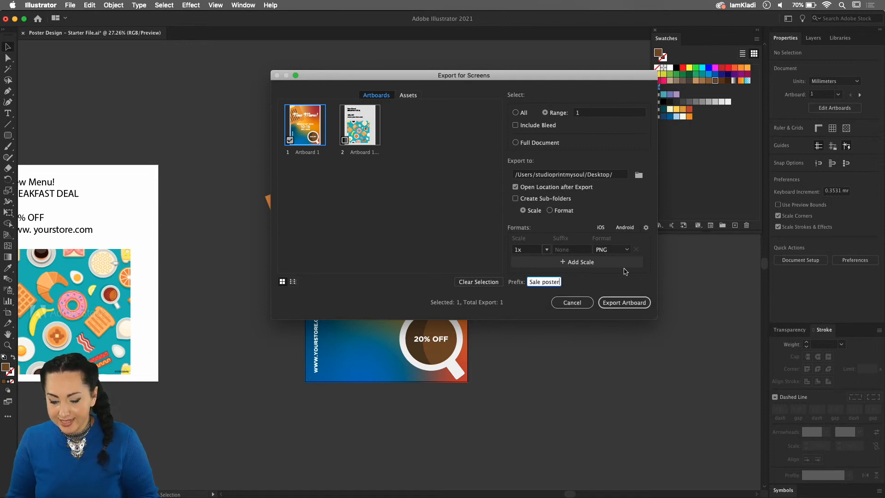
{"action": "left_click", "coordinate": [631, 250]}
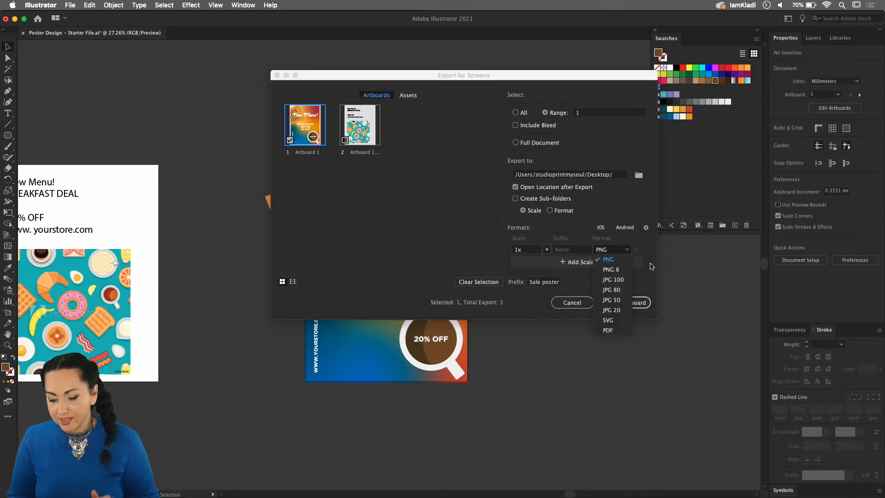
{"action": "left_click", "coordinate": [641, 301]}
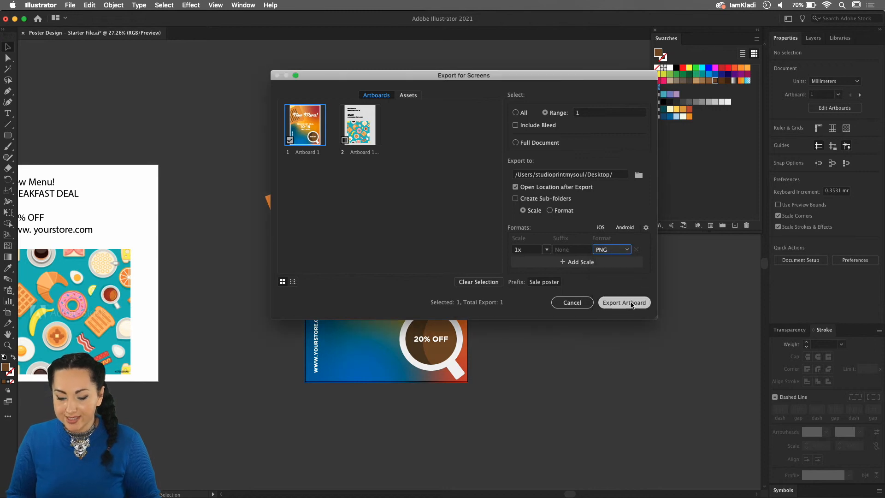
{"action": "left_click", "coordinate": [630, 302]}
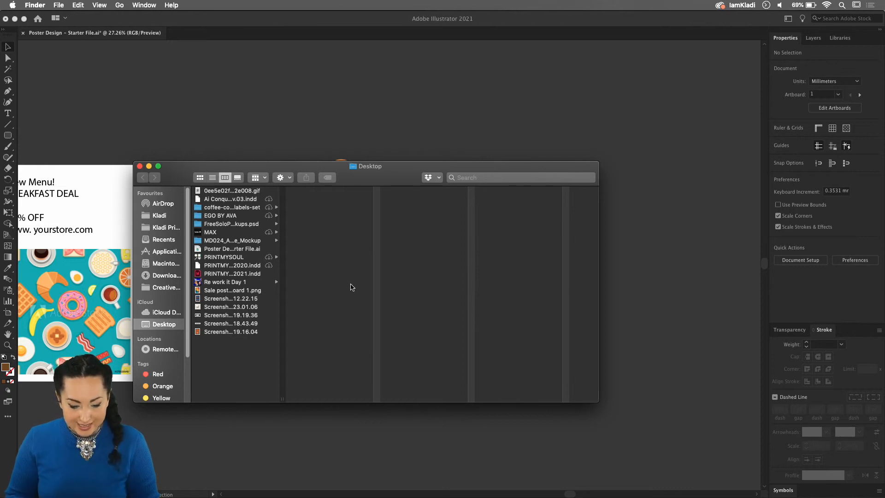
Step: Preview the exported Sale poster PNG on the Desktop, and return to the poster document in Illustrator
{"action": "left_click", "coordinate": [236, 292]}
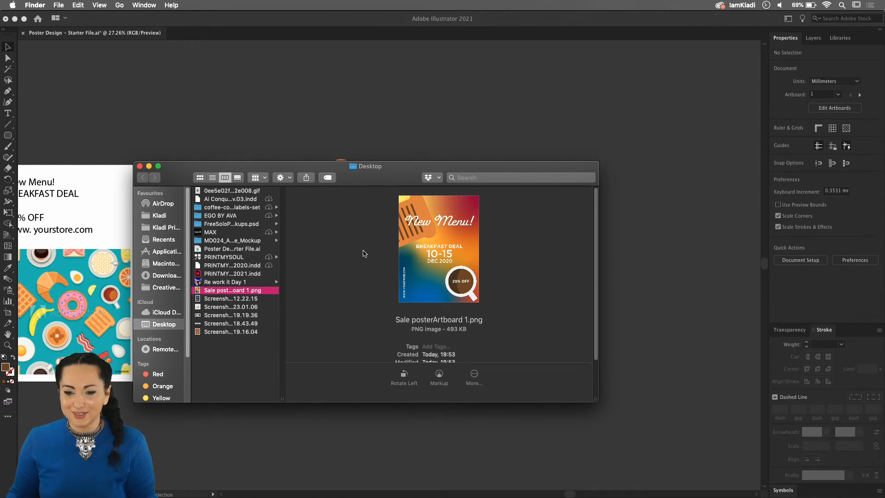
{"action": "left_click", "coordinate": [411, 462]}
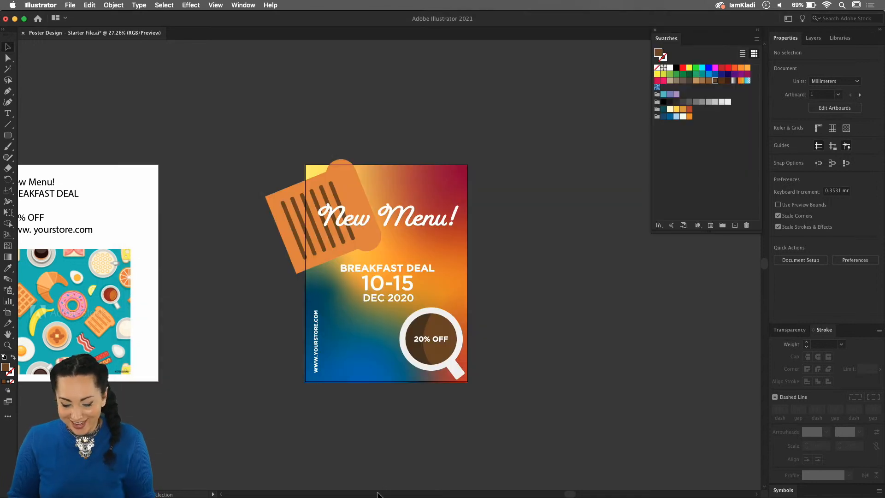
Step: Switch to Chrome and bring up the Adobe Illustrator Discord server's #challenge channel, locating it under Feedback in the channel list
{"action": "mouse_move", "coordinate": [374, 495]}
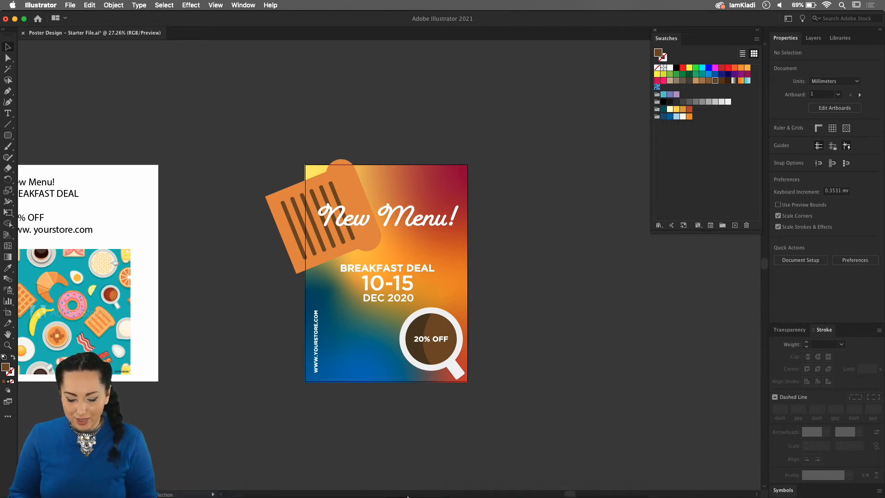
{"action": "mouse_move", "coordinate": [407, 496]}
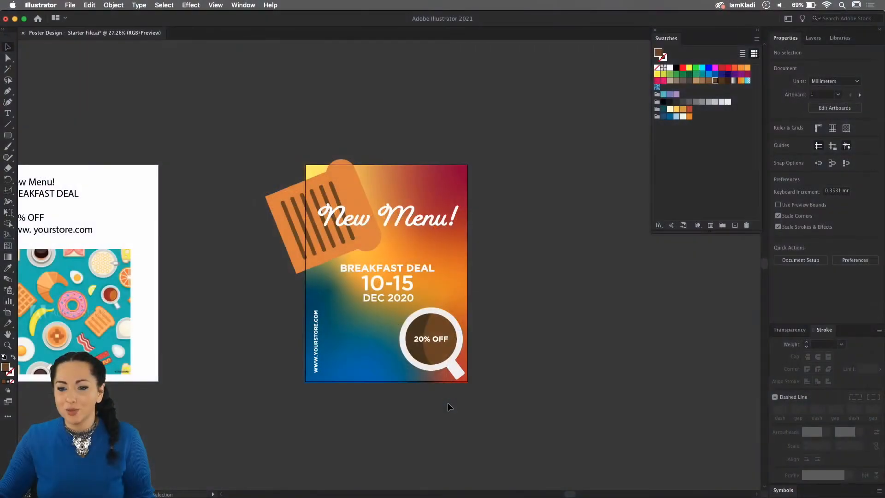
{"action": "mouse_move", "coordinate": [444, 497]}
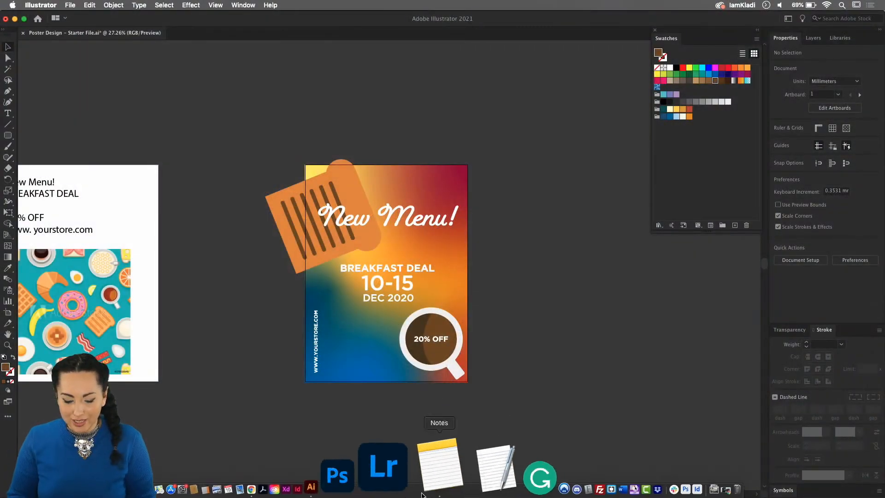
{"action": "left_click", "coordinate": [346, 482]}
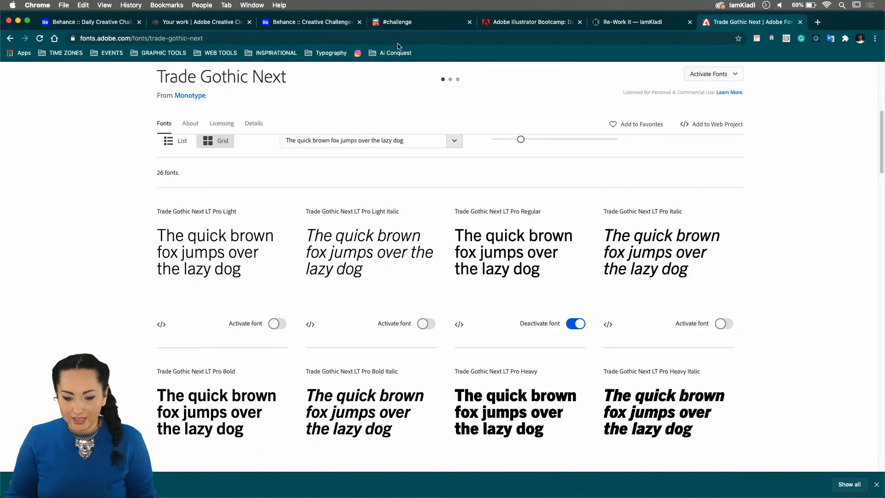
{"action": "left_click", "coordinate": [395, 23]}
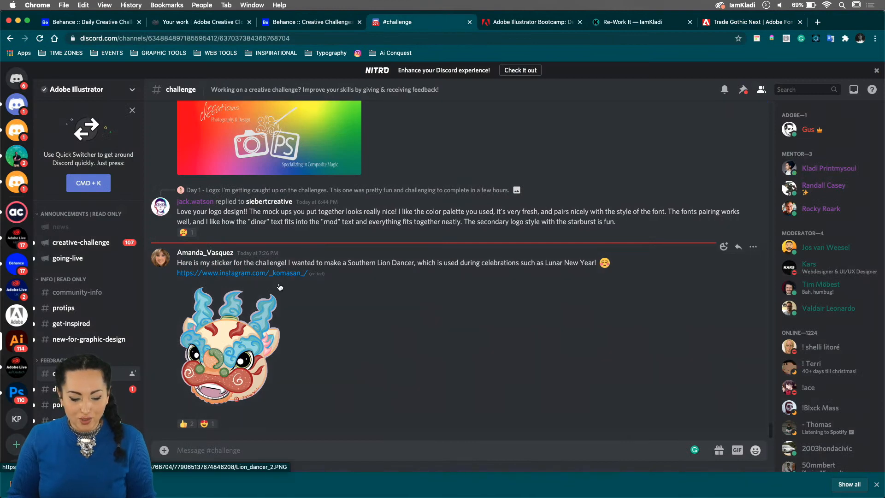
{"action": "scroll", "coordinate": [110, 346], "scroll_direction": "down", "scroll_amount": 1}
{"action": "scroll", "coordinate": [110, 346], "scroll_direction": "down", "scroll_amount": 1}
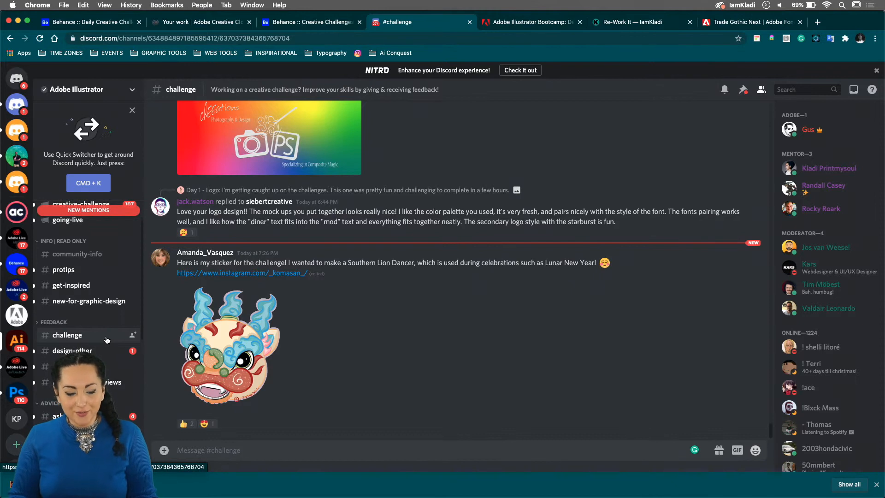
{"action": "scroll", "coordinate": [76, 327], "scroll_direction": "down", "scroll_amount": 3}
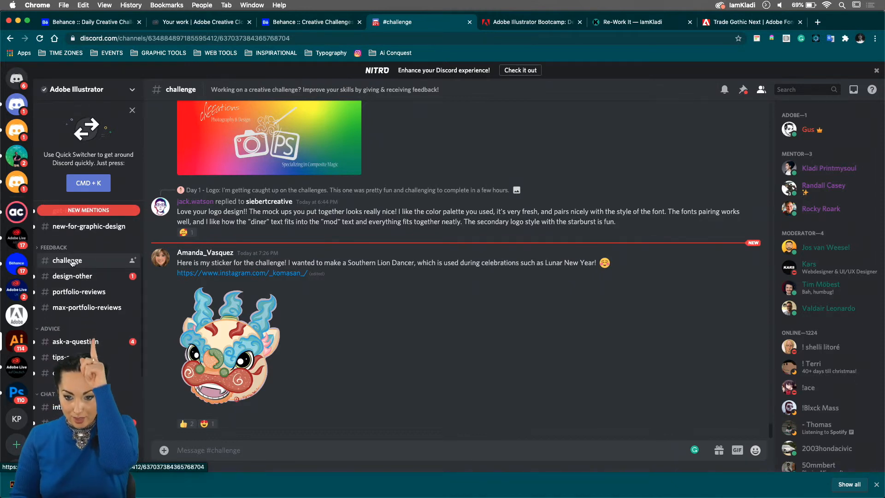
{"action": "scroll", "coordinate": [72, 262], "scroll_direction": "up", "scroll_amount": 2}
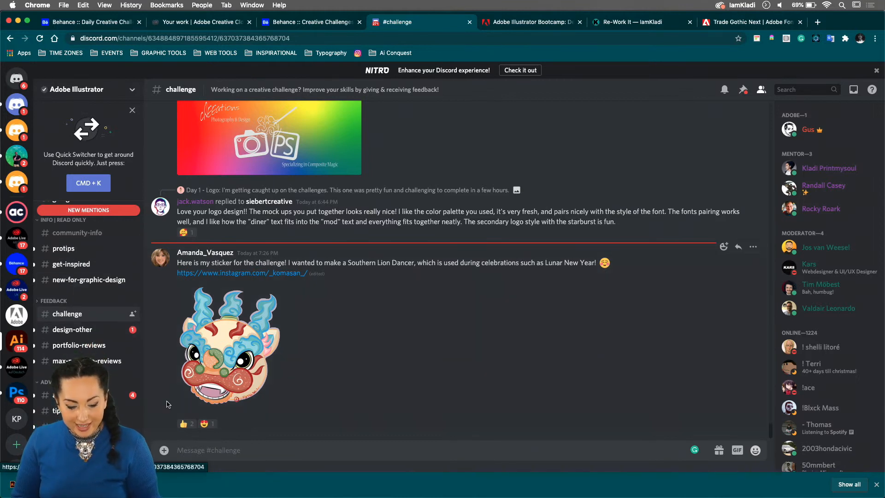
Step: Upload "Sale posterArtboard 1.png" from the Desktop to the #challenge channel with the comment "Challenge 8"
{"action": "left_click", "coordinate": [164, 451]}
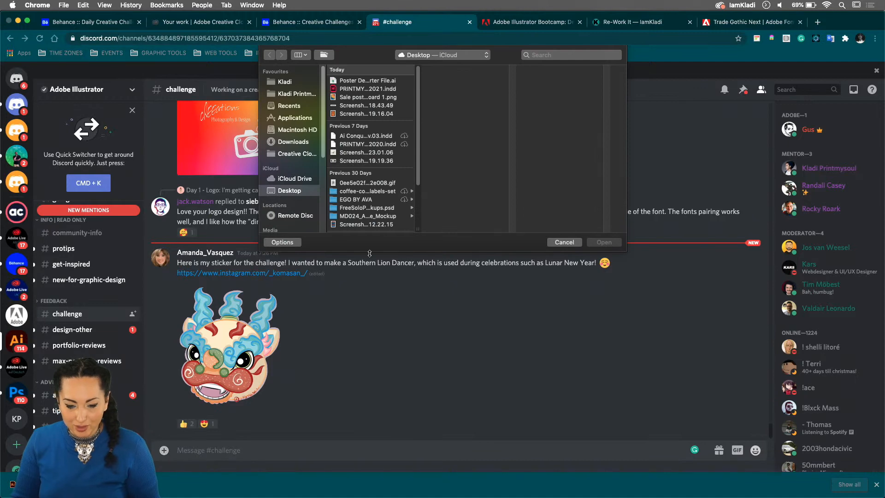
{"action": "left_click", "coordinate": [342, 98]}
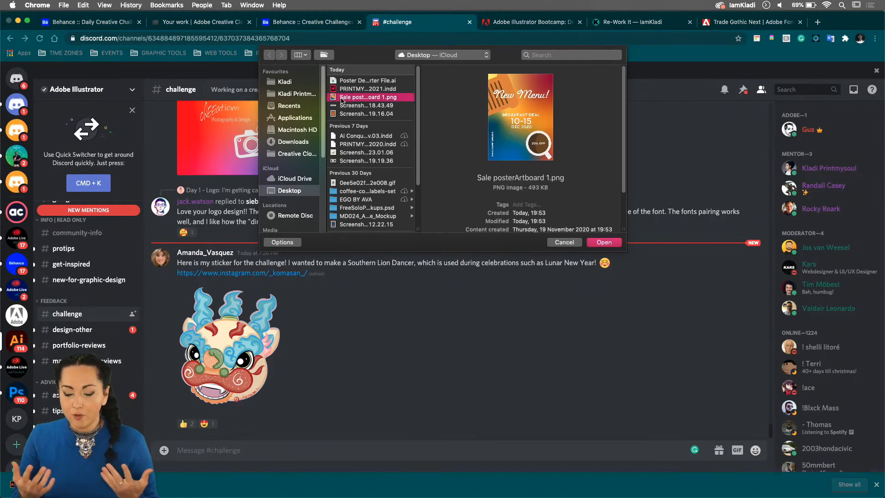
{"action": "left_click", "coordinate": [601, 243]}
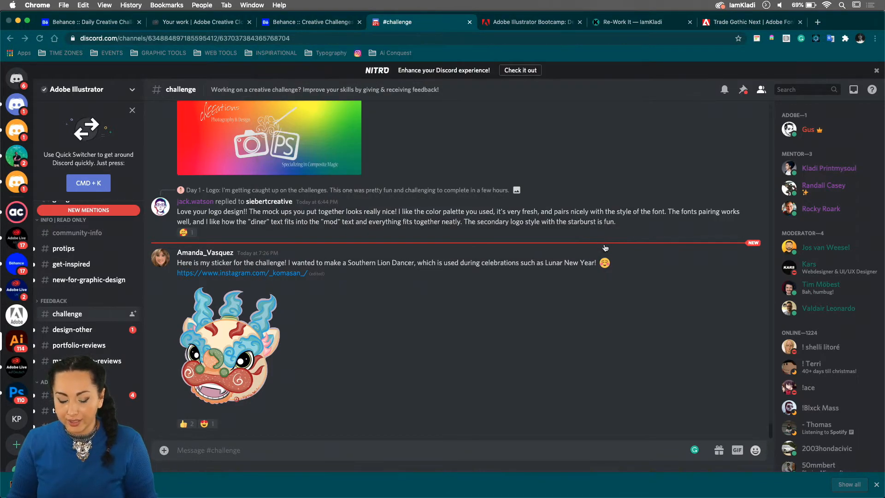
{"action": "type", "text": "Challenge 8"}
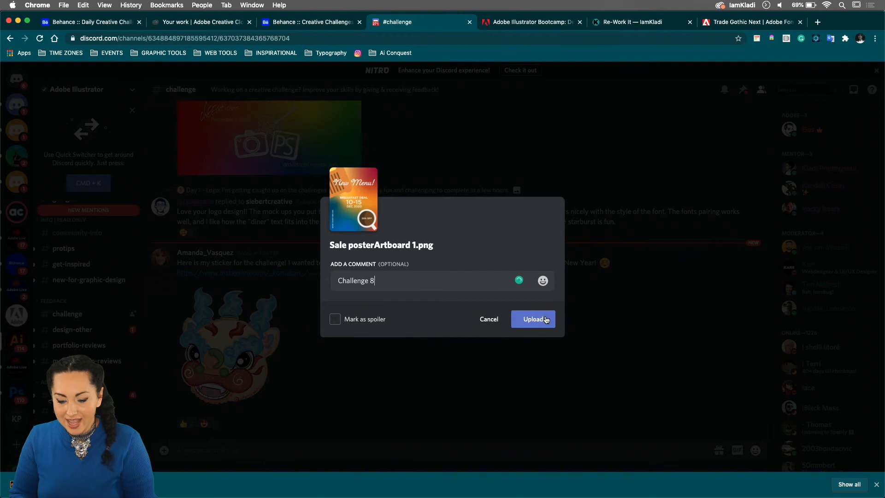
{"action": "left_click", "coordinate": [545, 319]}
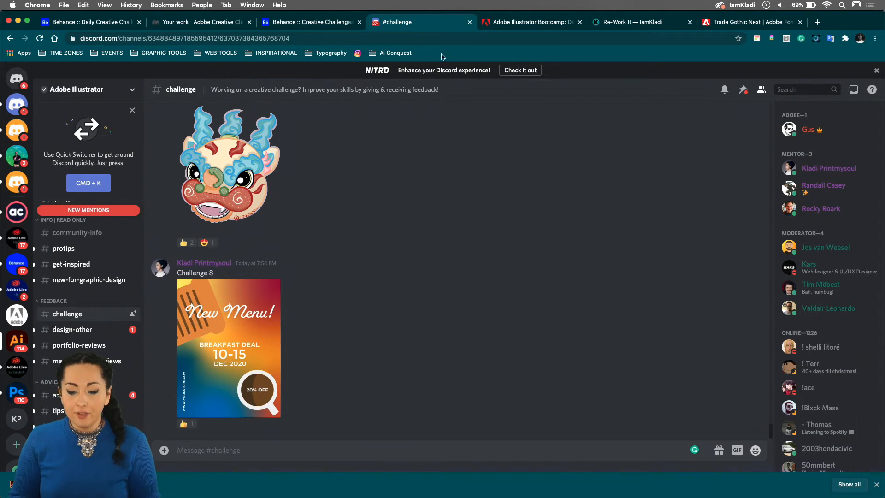
Step: Go to the own Behance profile and open the "It's Breakfast Time!" project for editing
{"action": "left_click", "coordinate": [116, 22]}
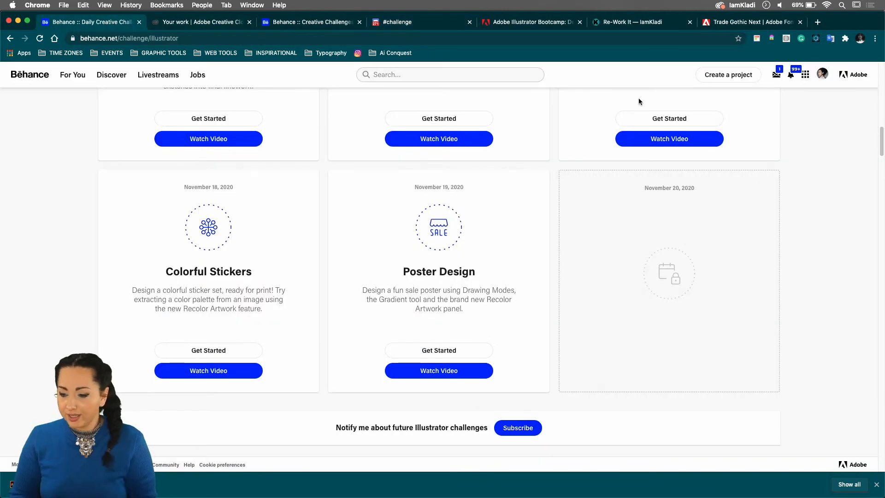
{"action": "left_click", "coordinate": [824, 74]}
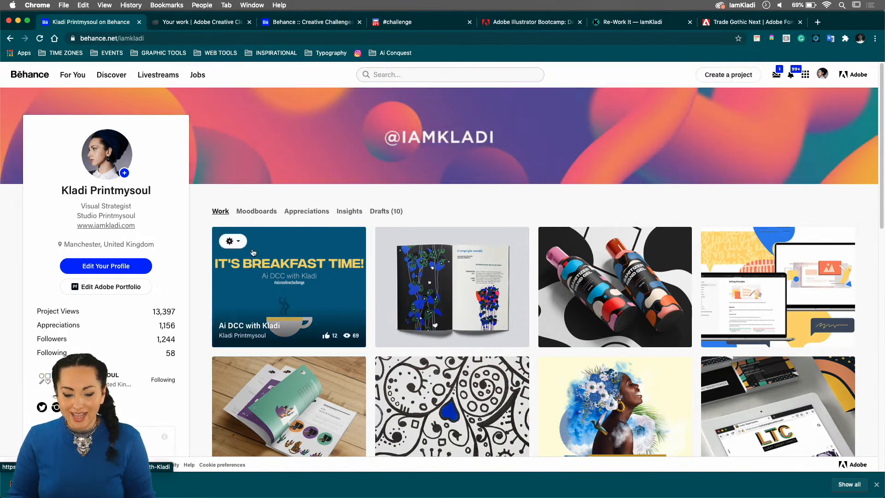
{"action": "left_click", "coordinate": [232, 241]}
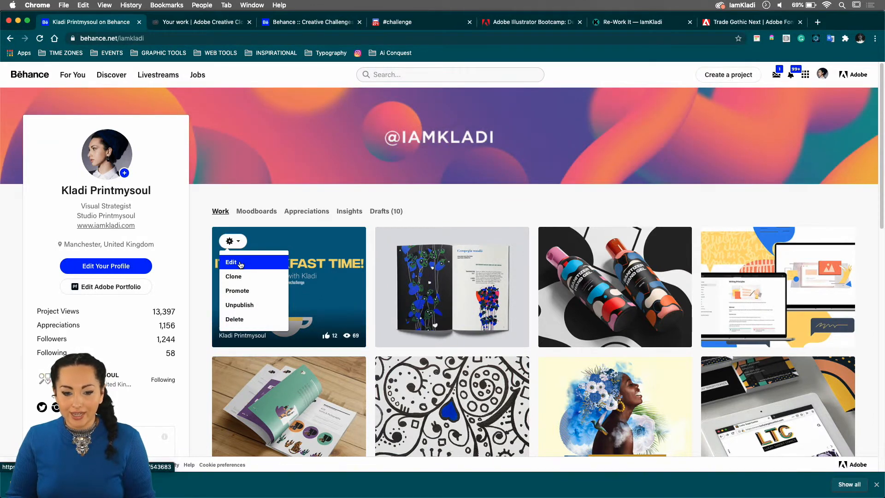
{"action": "left_click", "coordinate": [240, 264]}
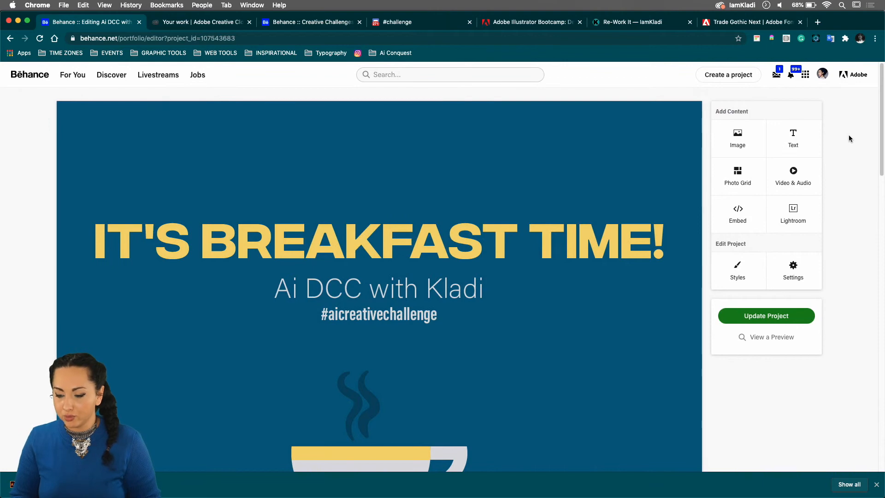
Step: Review the project's tags and category settings, and switch to the Behance Creative Challenges gallery
{"action": "left_click", "coordinate": [802, 275]}
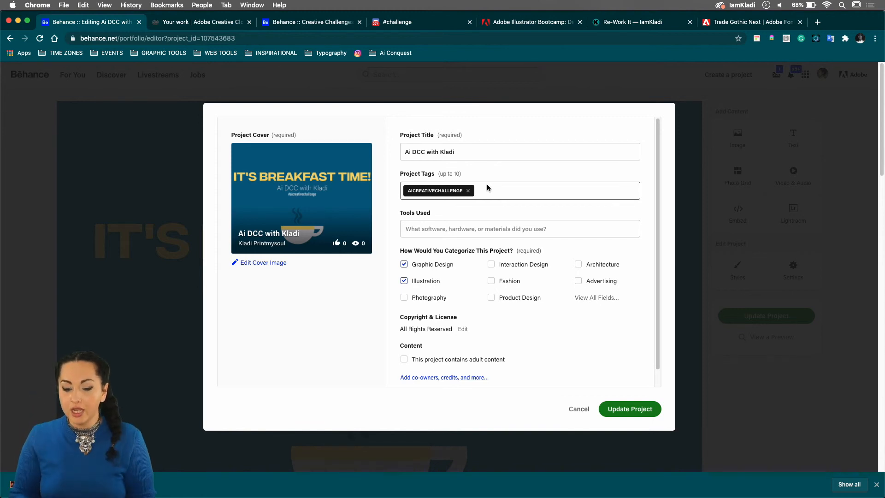
{"action": "left_click", "coordinate": [614, 418]}
{"action": "left_click", "coordinate": [321, 27]}
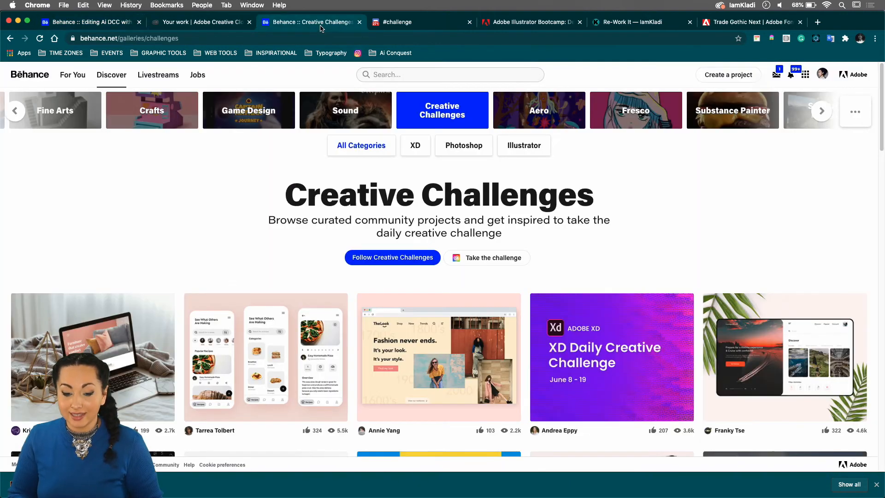